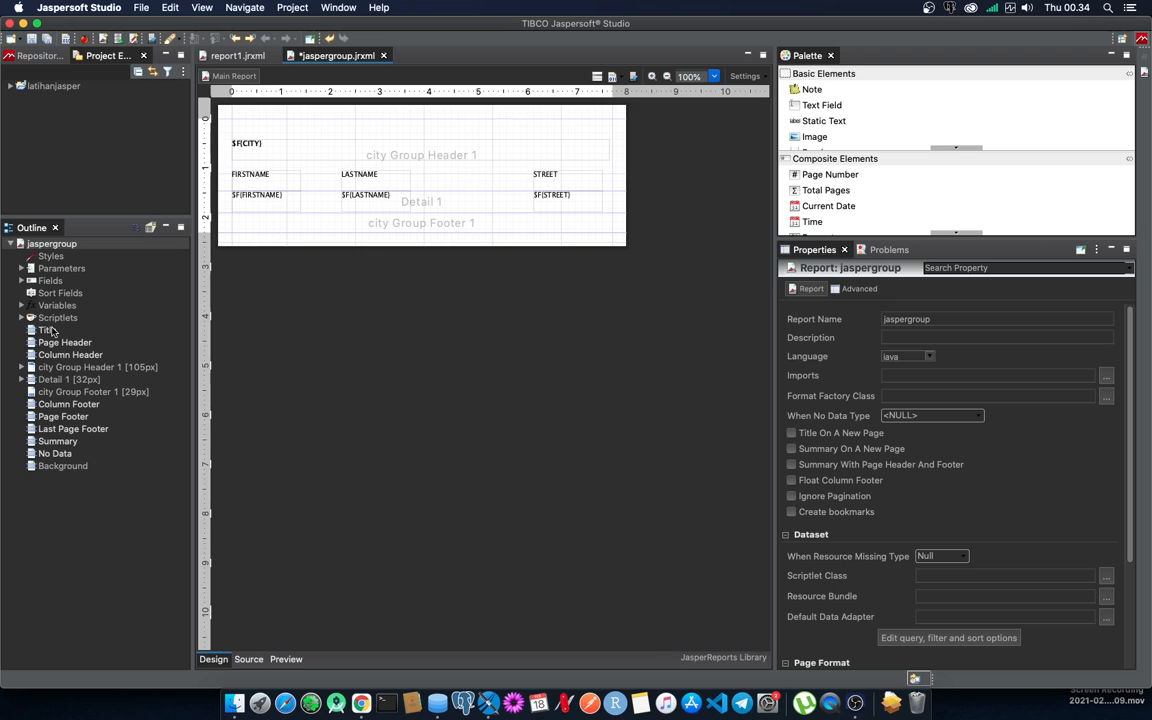
Step: Switch to Chrome, search Google for "jasper report variavles" and open the Jaspersoft Community wiki page The Variables
click(54, 304)
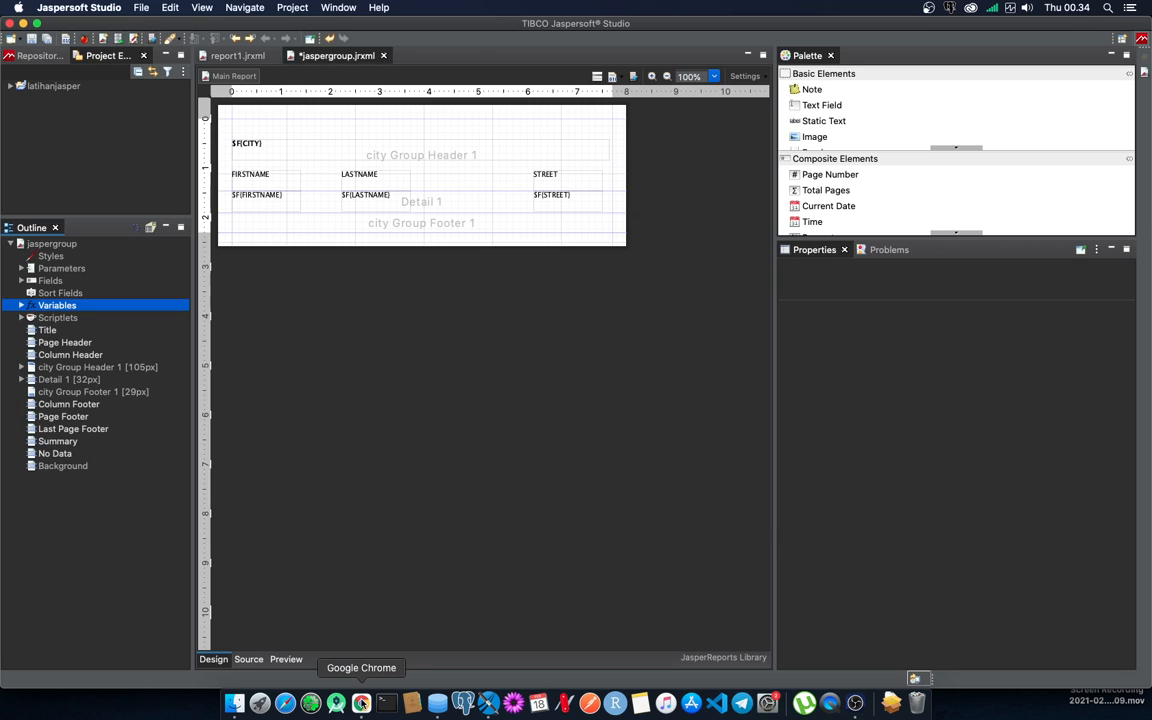
click(361, 703)
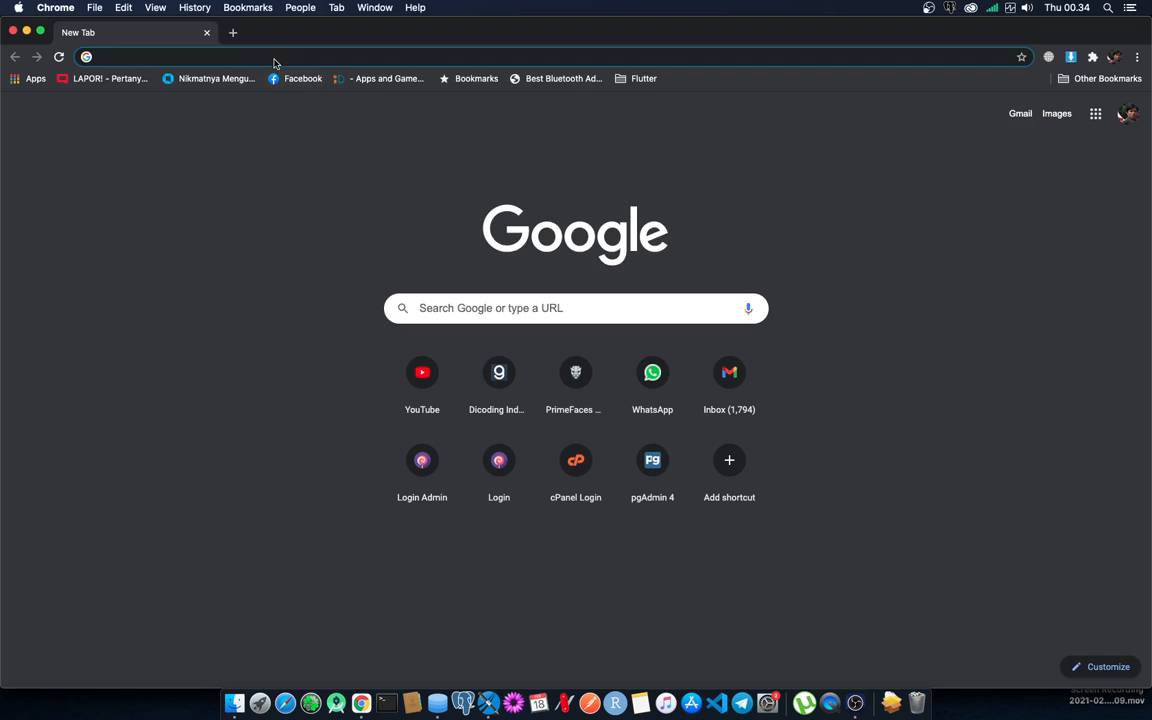
click(275, 63)
text(jas)
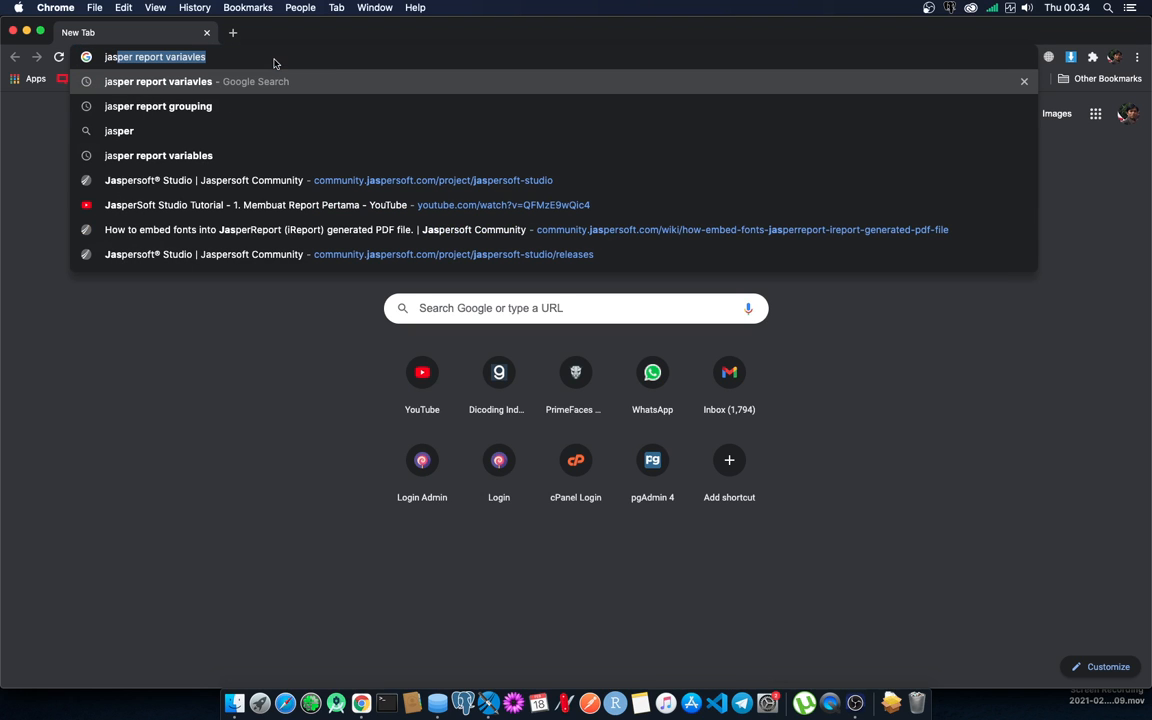
key(Return)
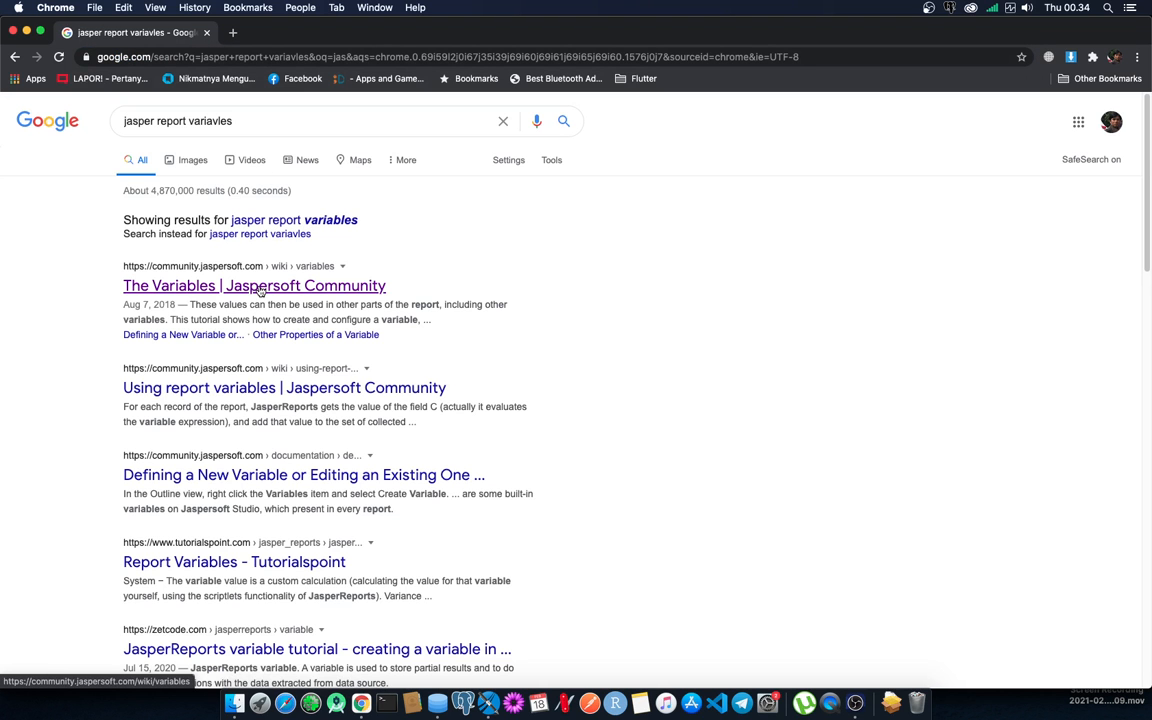
click(265, 288)
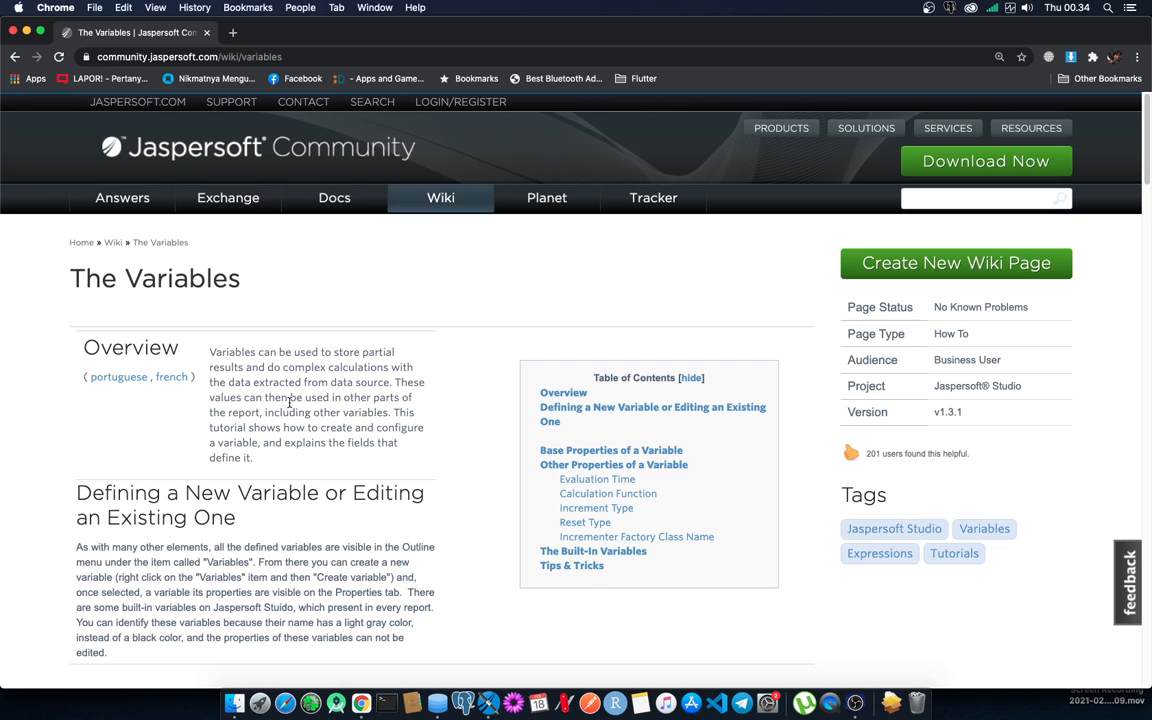
Step: Return to Jaspersoft Studio and examine the built-in variables of the jaspergroup report, from PAGE_NUMBER to COLUMN_COUNT
key(super+Tab)
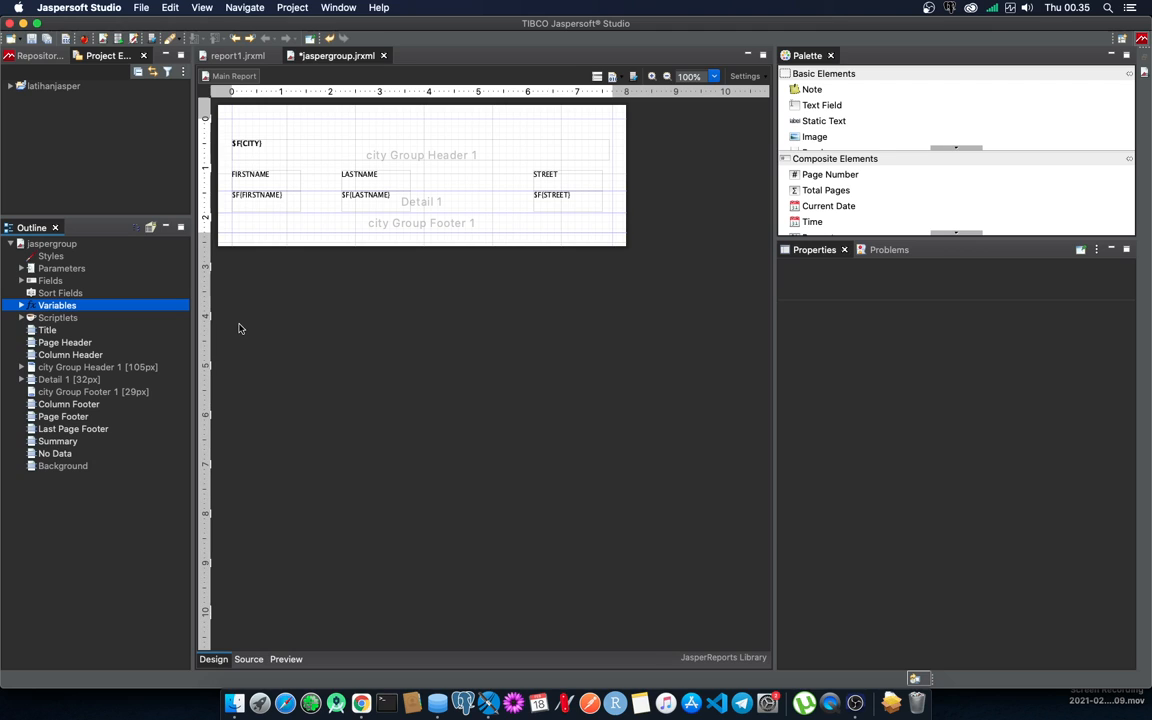
click(55, 243)
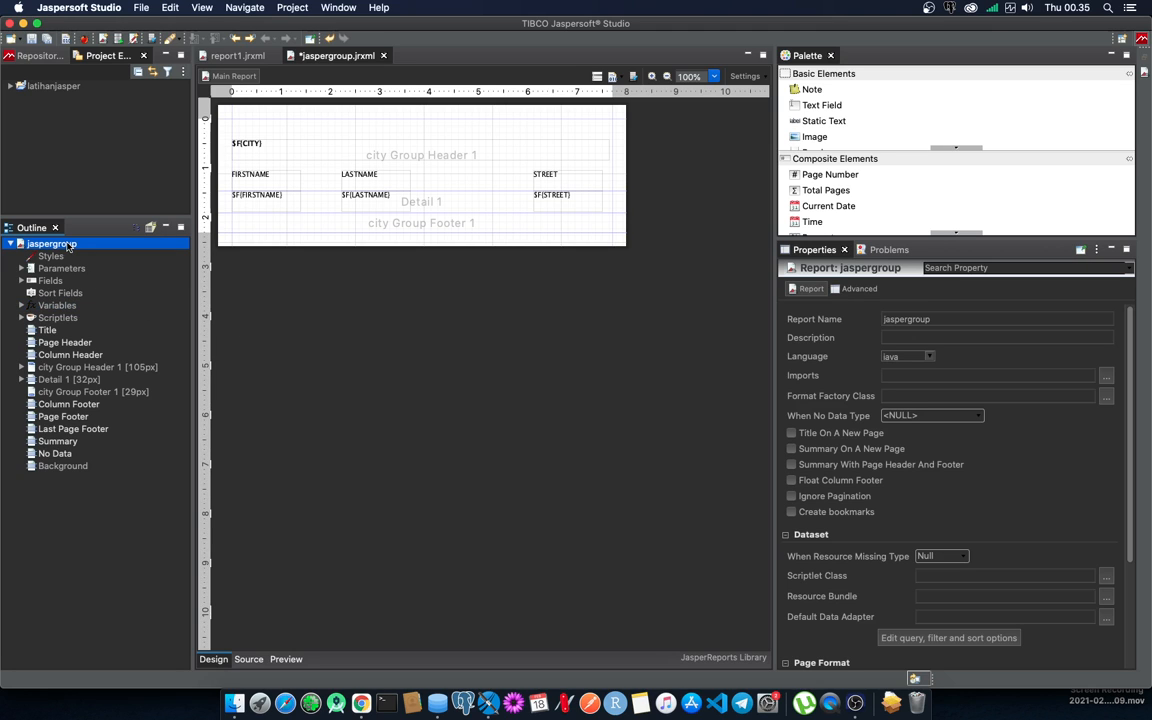
click(40, 304)
click(20, 306)
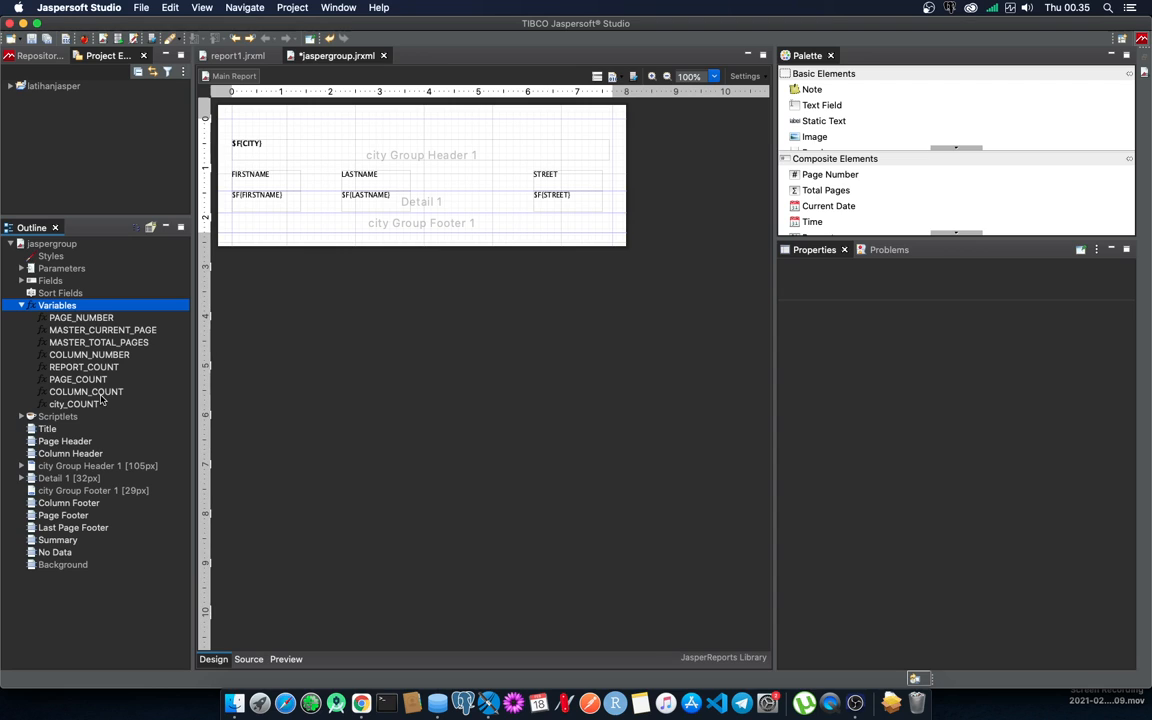
click(89, 320)
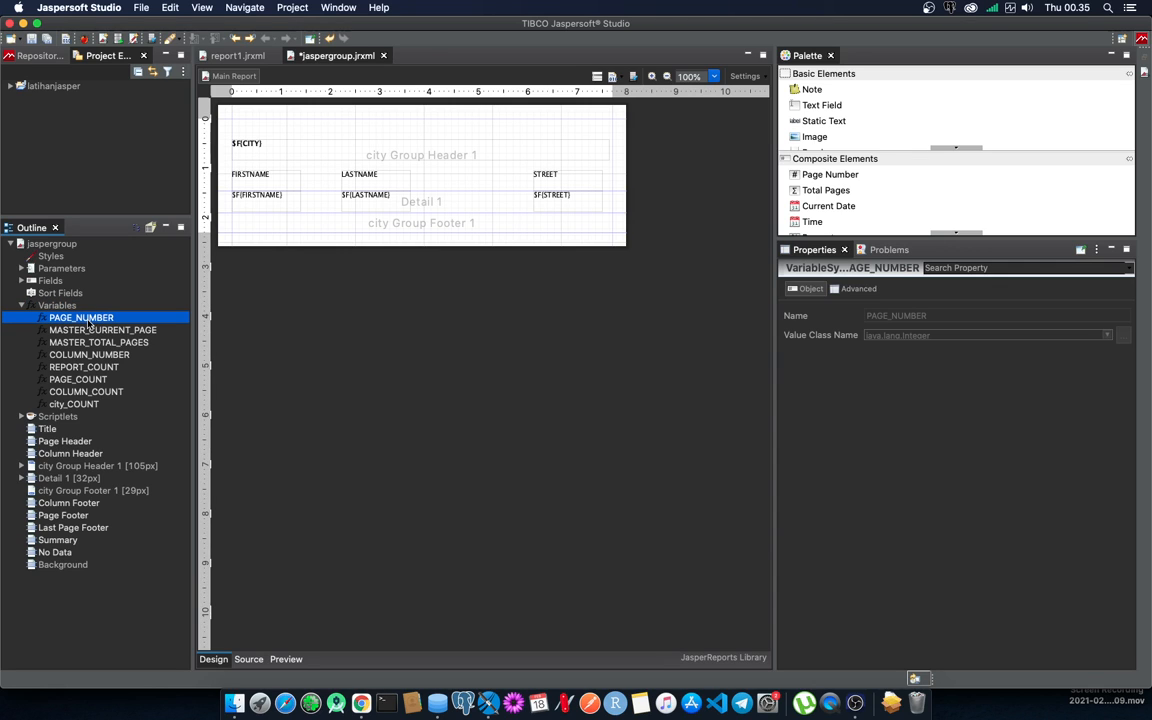
click(89, 330)
click(92, 343)
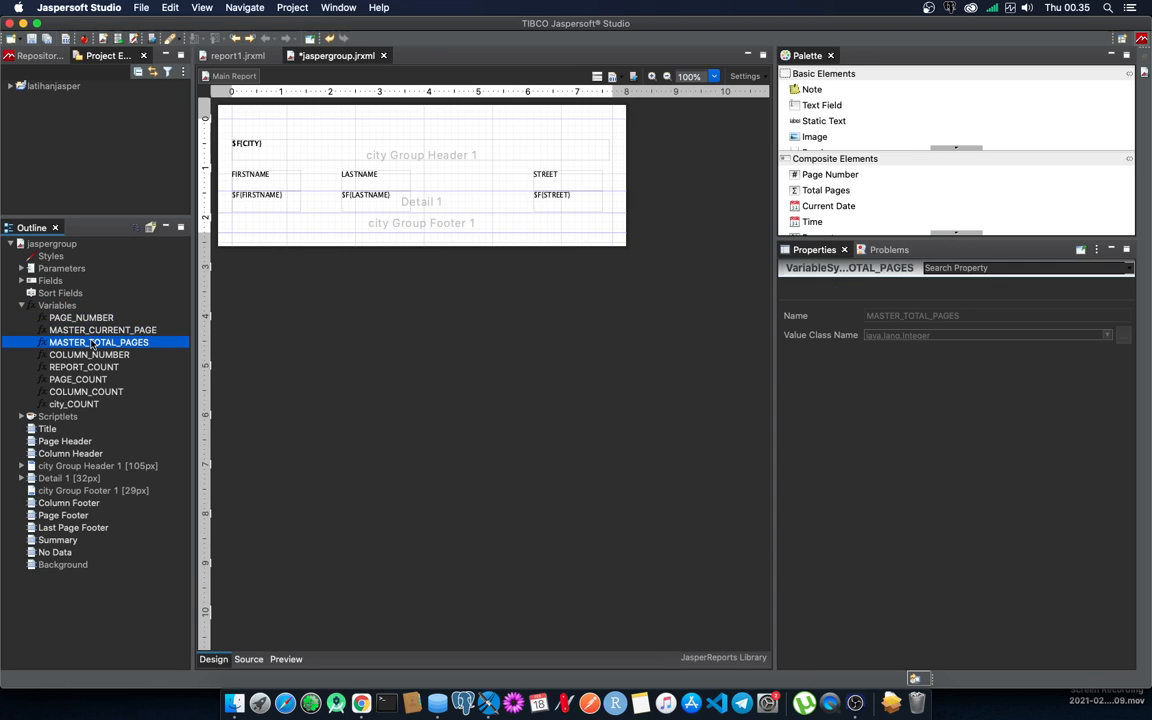
click(87, 356)
click(89, 368)
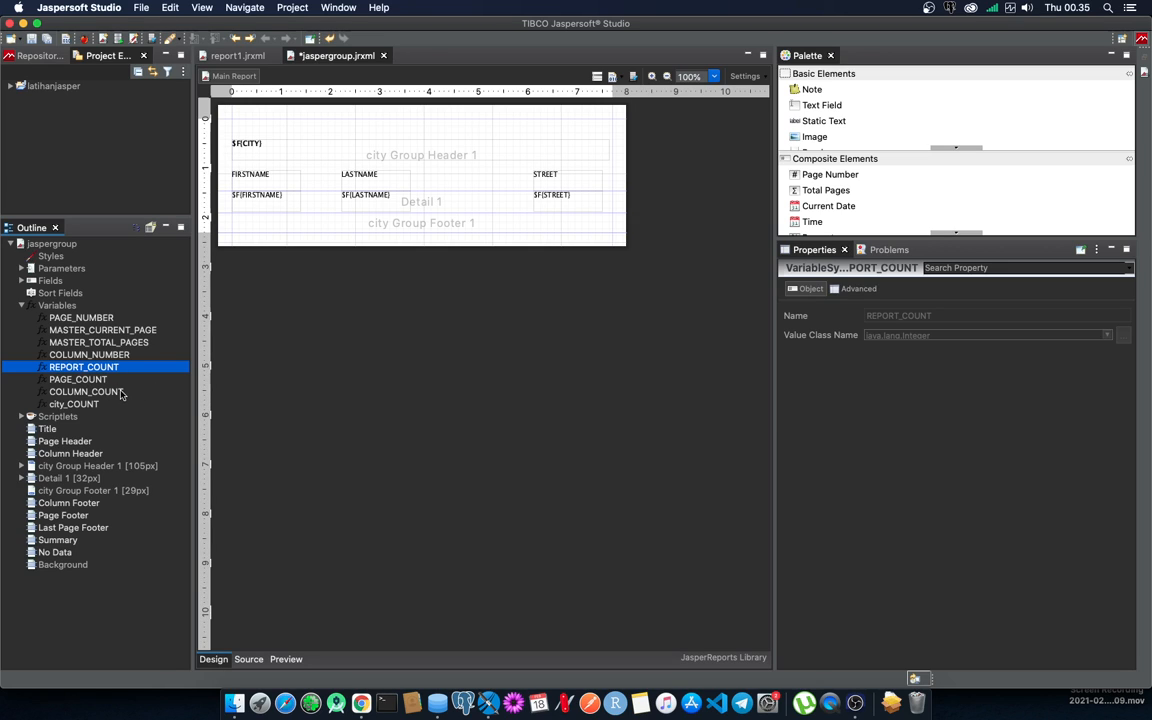
click(120, 393)
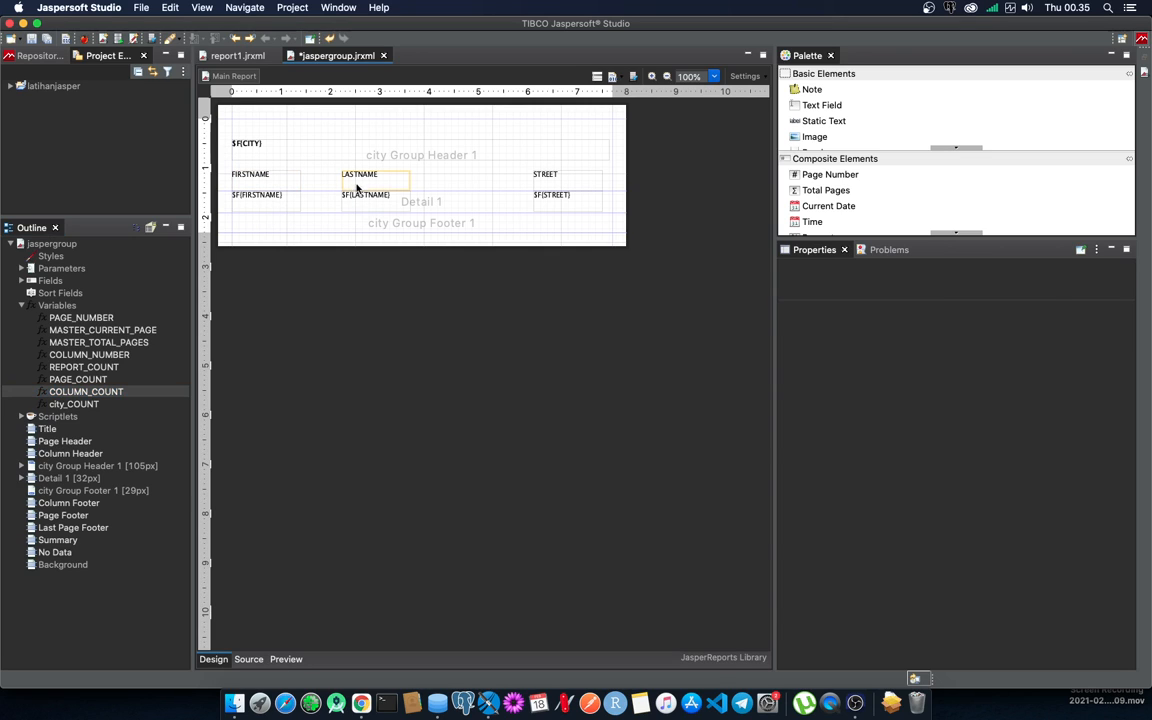
Step: Shift the FIRSTNAME and LASTNAME headers with their detail fields rightward, placing the FIRSTNAME pair at x about 50 px
drag(324, 168, 395, 168)
click(270, 172)
shift+click(256, 192)
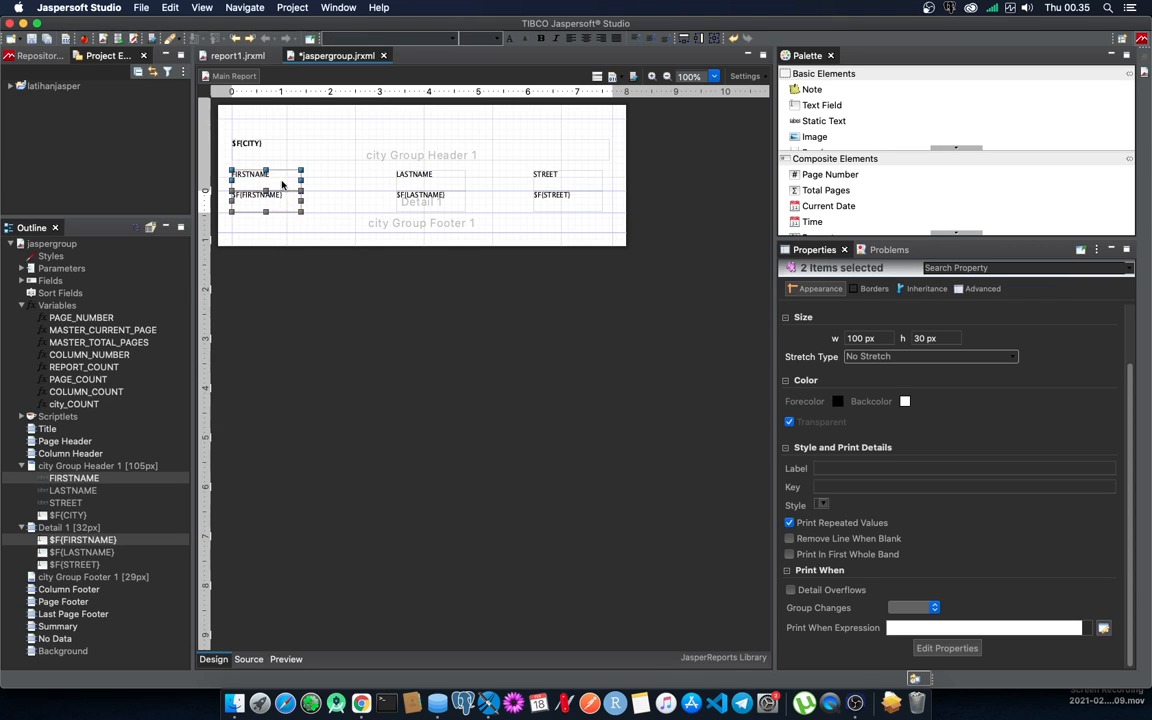
mouse_move(256, 168)
mouse_down()
mouse_move(338, 180)
mouse_move(263, 182)
mouse_up()
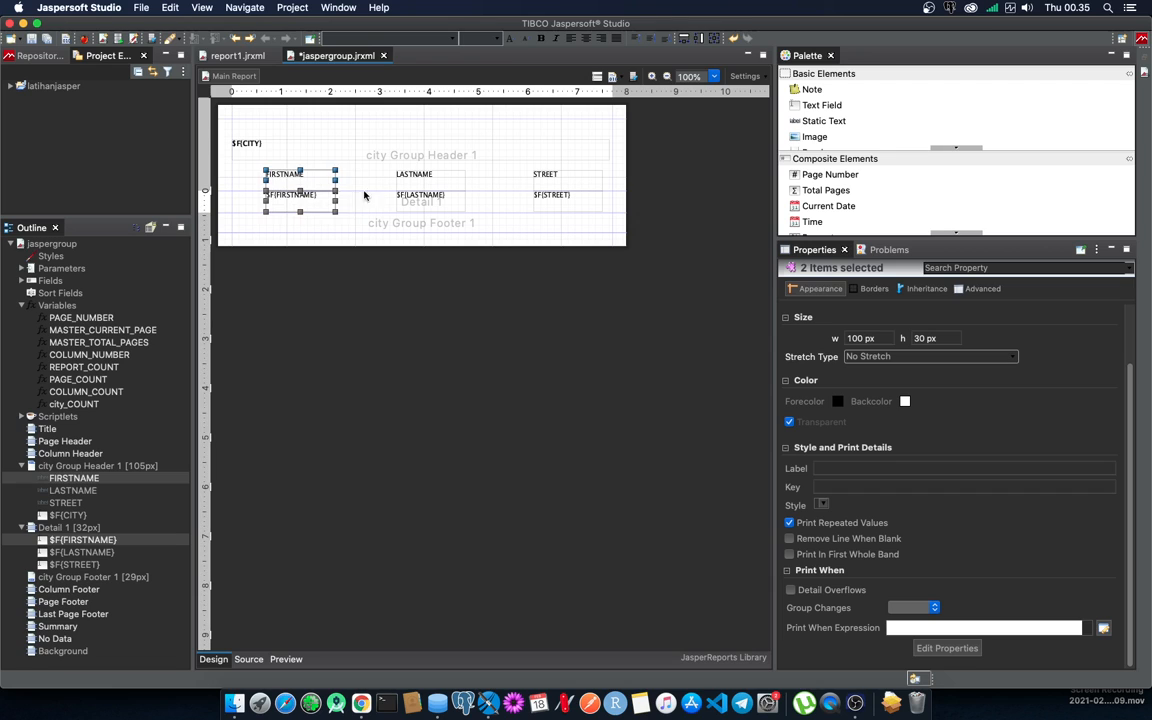
click(403, 178)
shift+click(412, 194)
drag(408, 180, 380, 178)
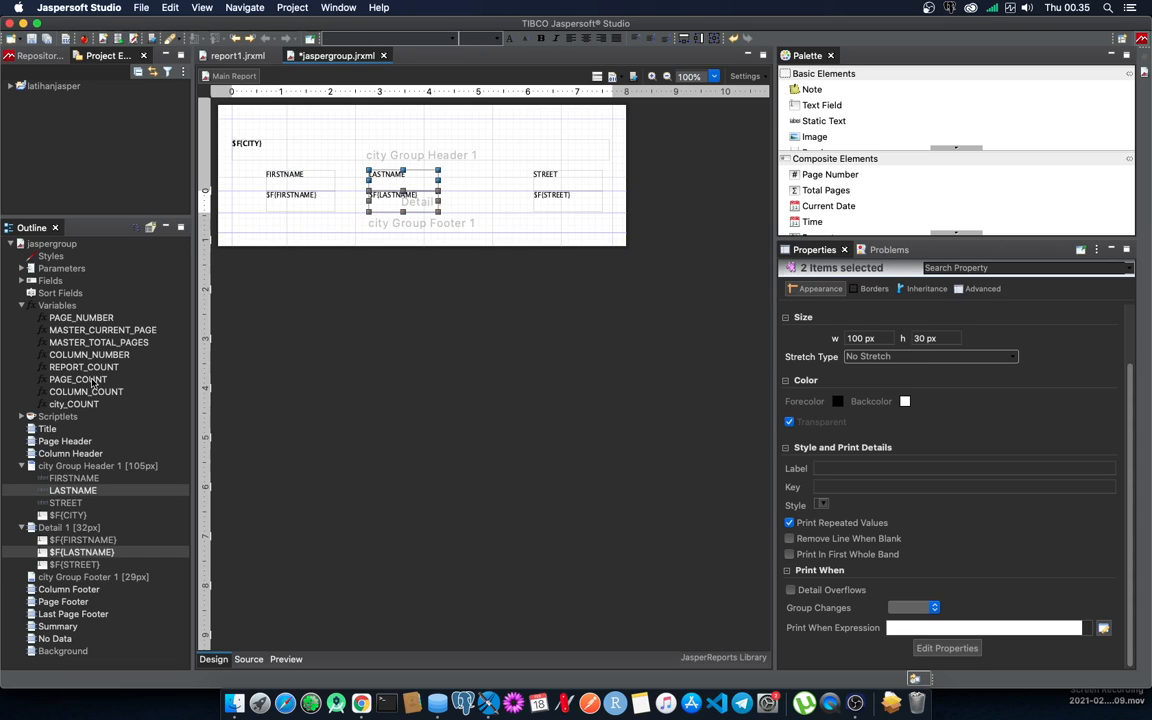
Step: Place the REPORT_COUNT variable before $F{FIRSTNAME} in the Detail 1 band and reduce the band height to 30 px
click(90, 368)
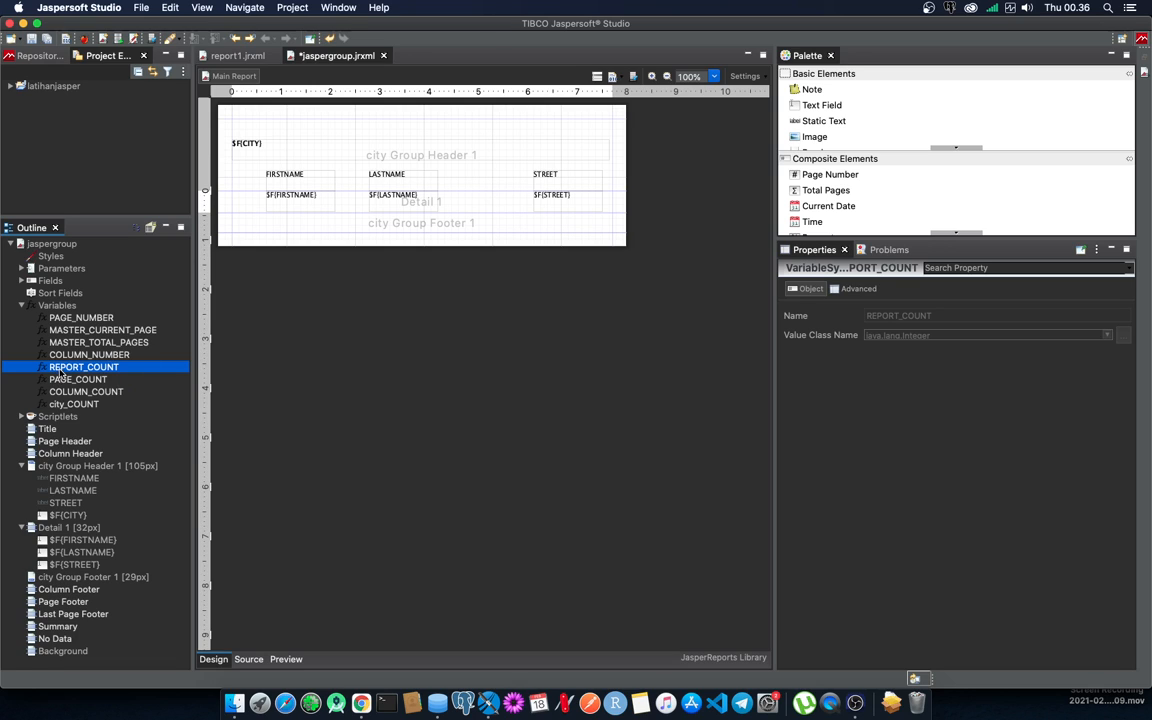
drag(62, 372, 274, 201)
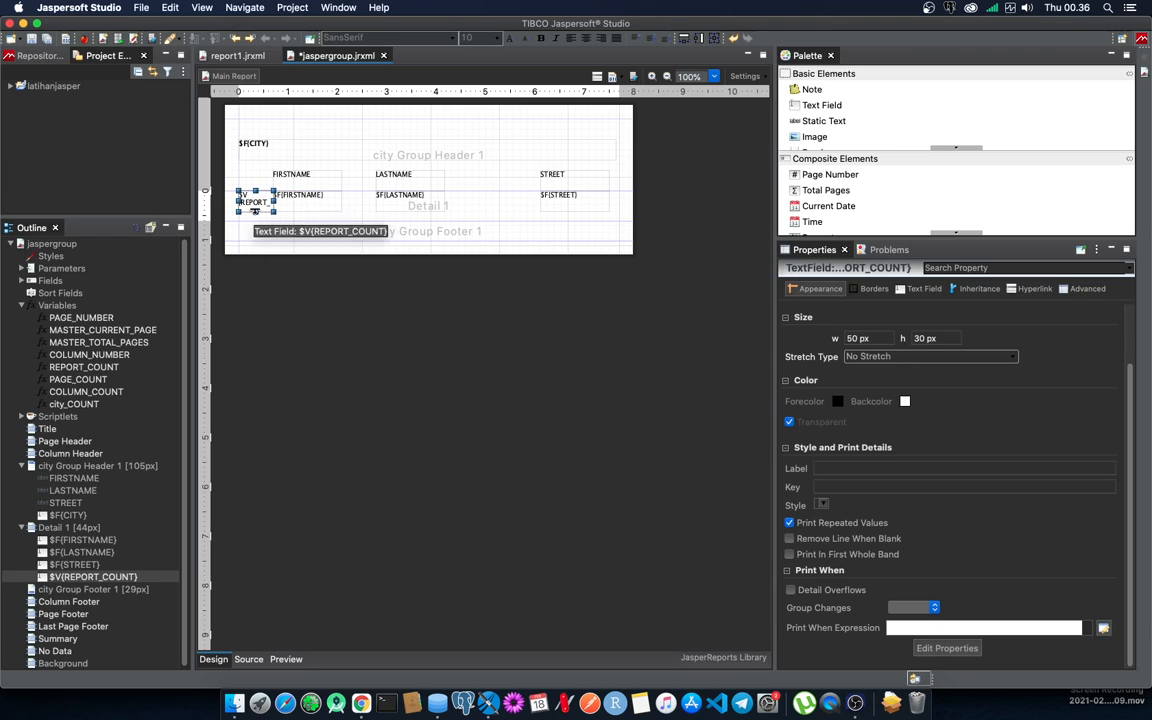
drag(262, 221, 262, 211)
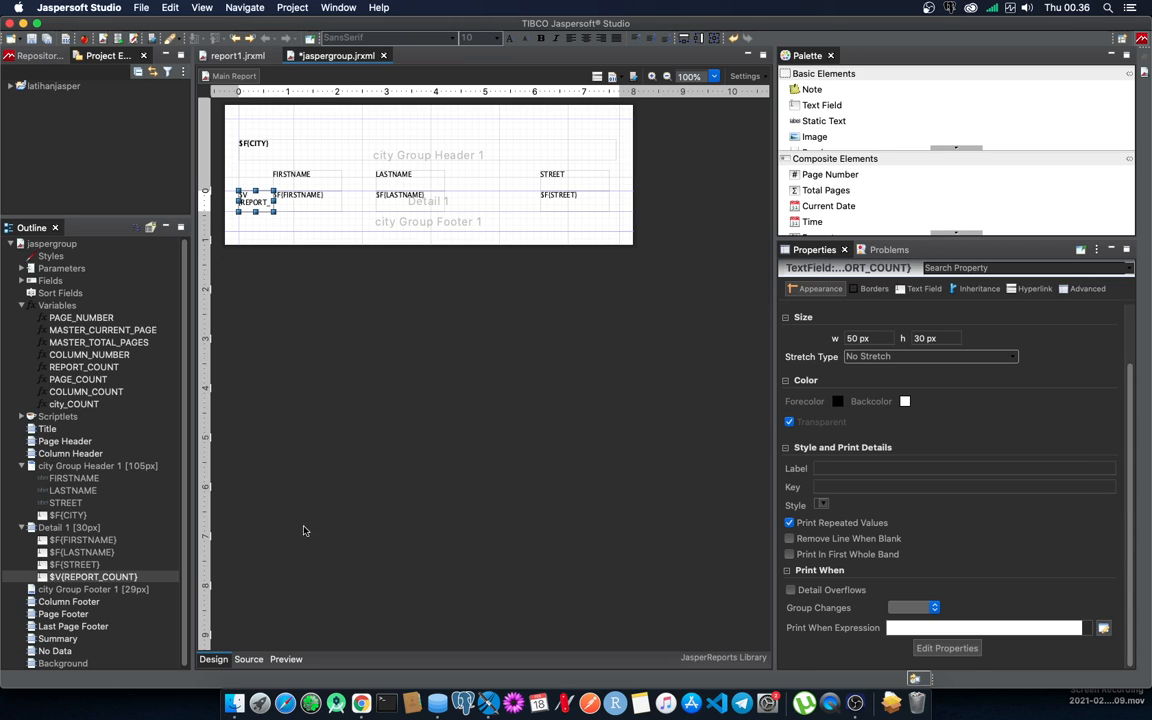
Step: Preview the report, check the row numbering through to the last page, and return to the design view
click(286, 659)
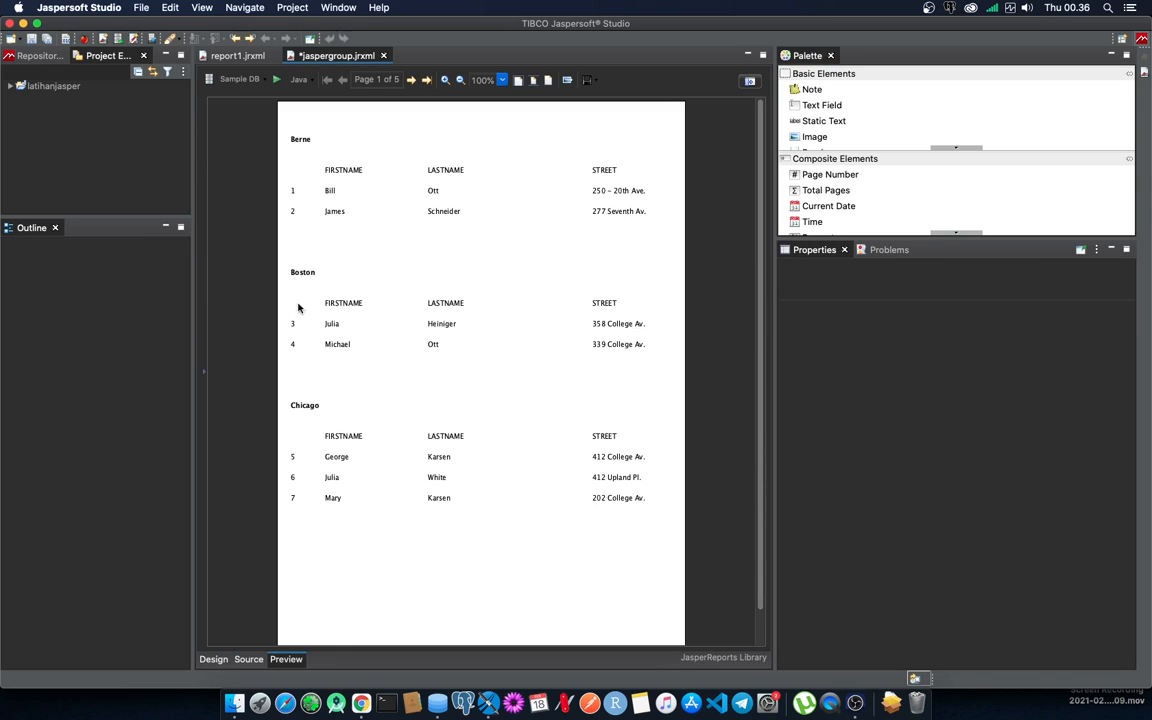
click(411, 81)
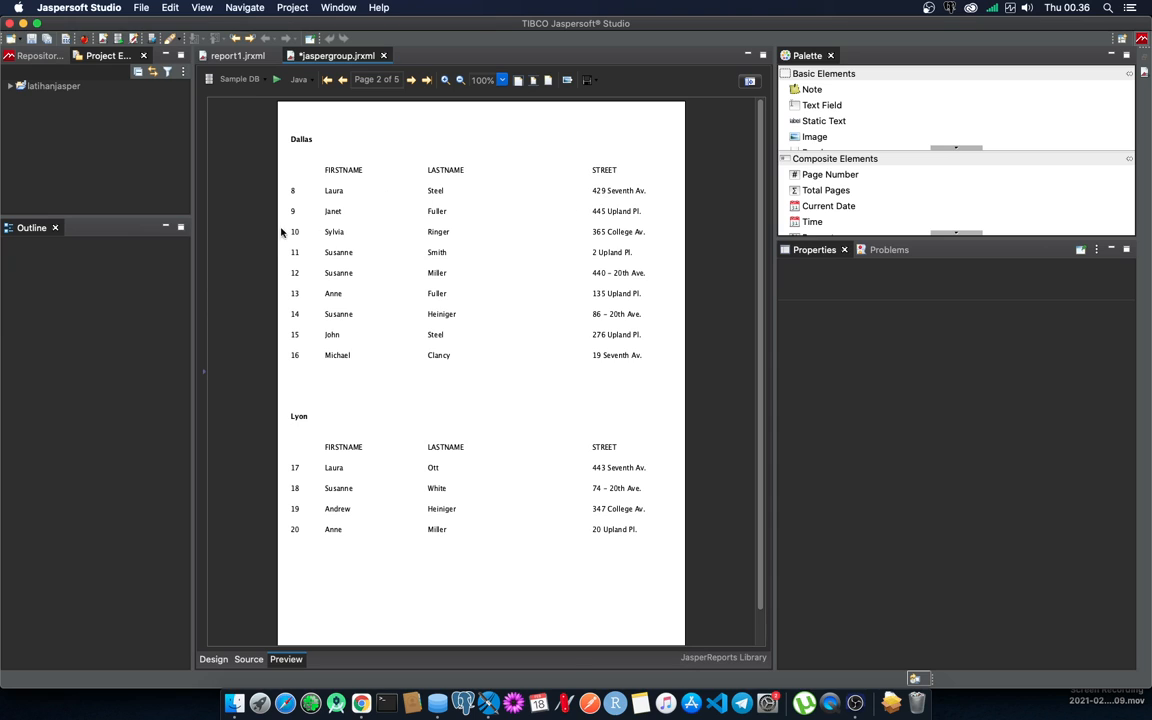
click(410, 80)
click(426, 80)
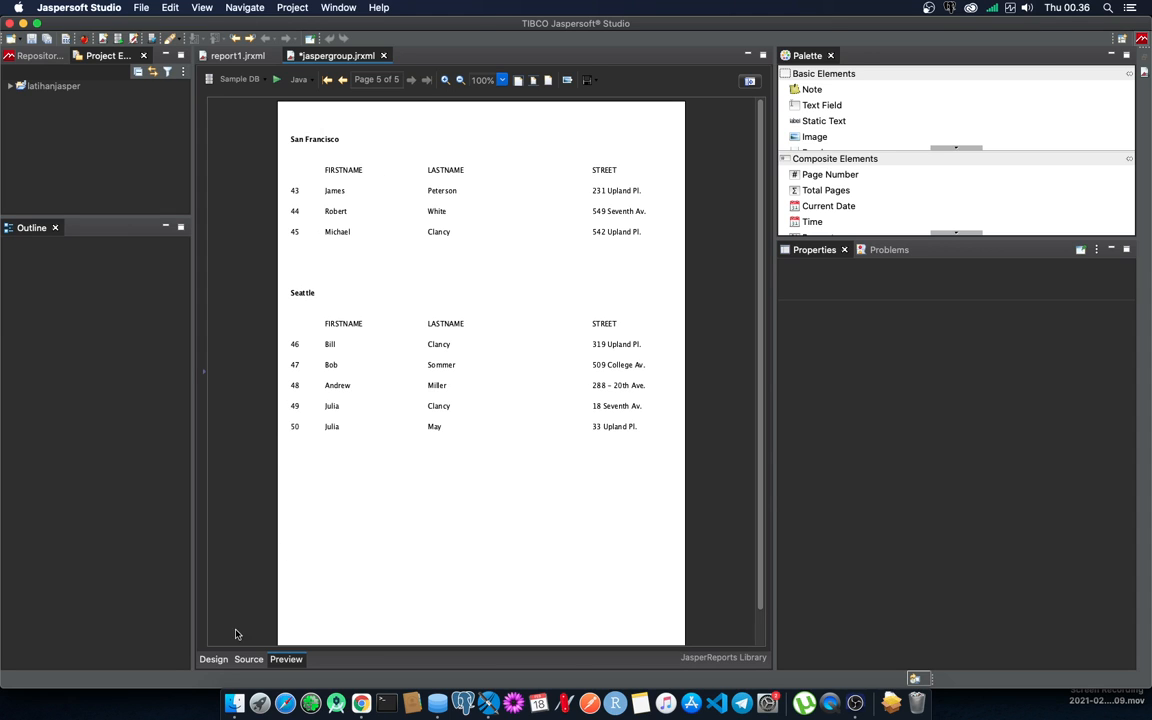
click(220, 656)
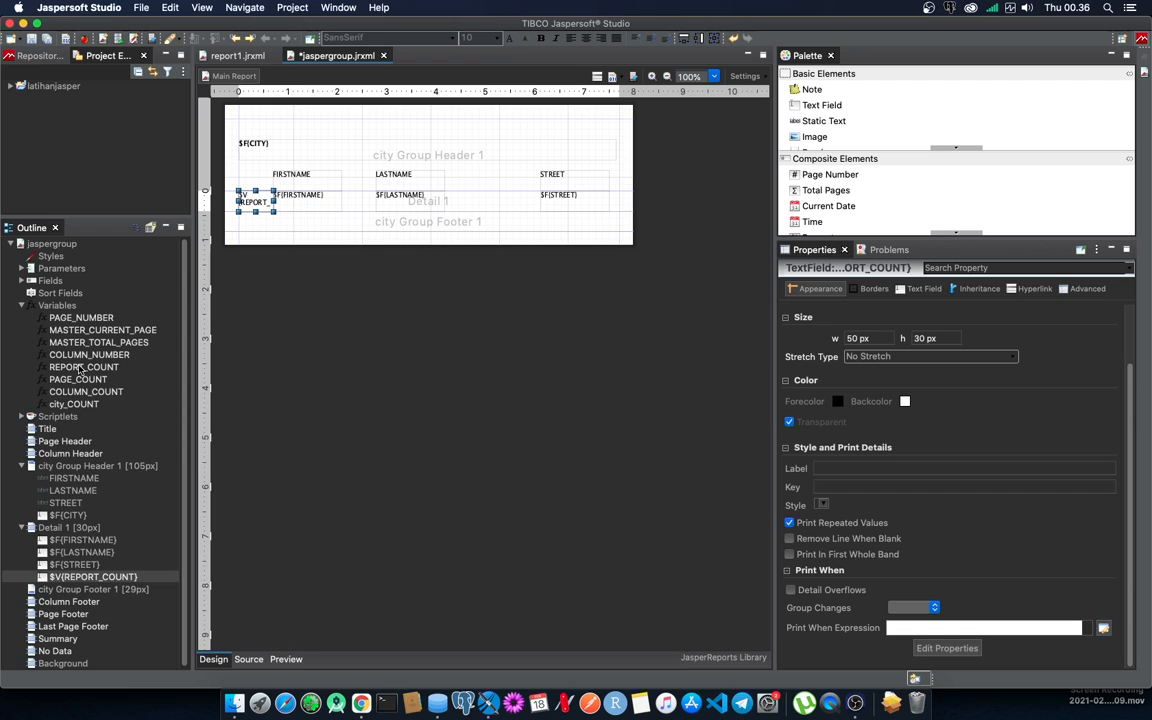
Step: Examine the REPORT_COUNT and city_COUNT variables and the group name of the city Group Header 1 band
click(80, 367)
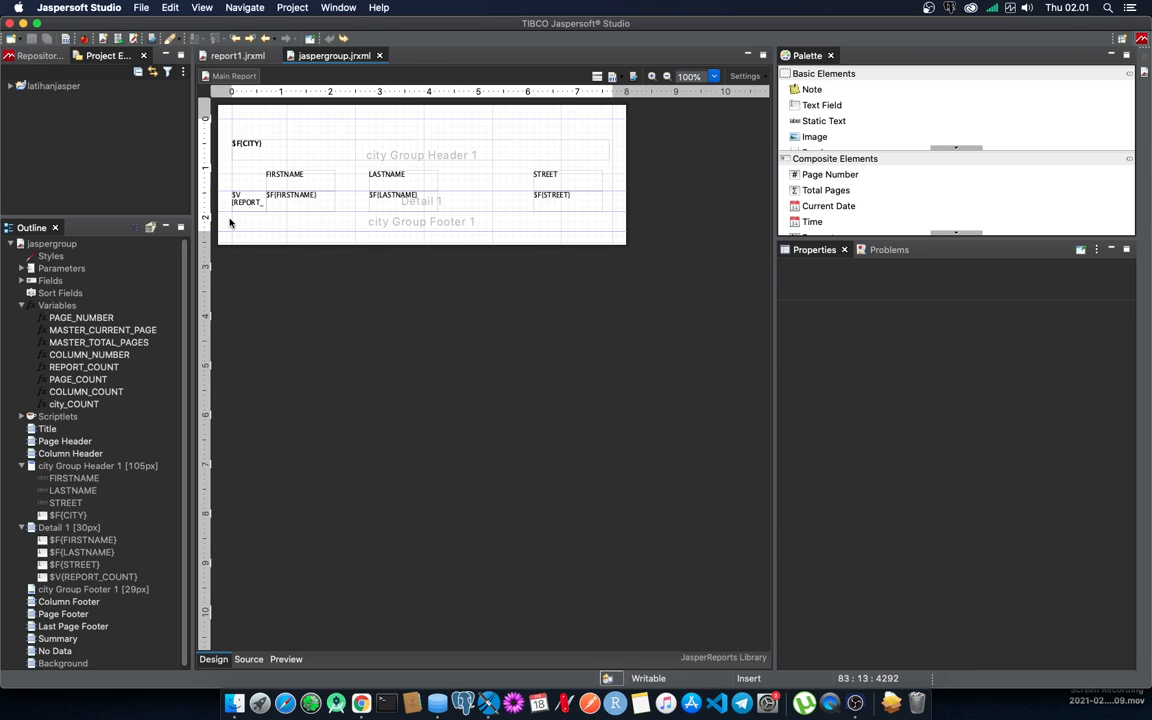
click(84, 404)
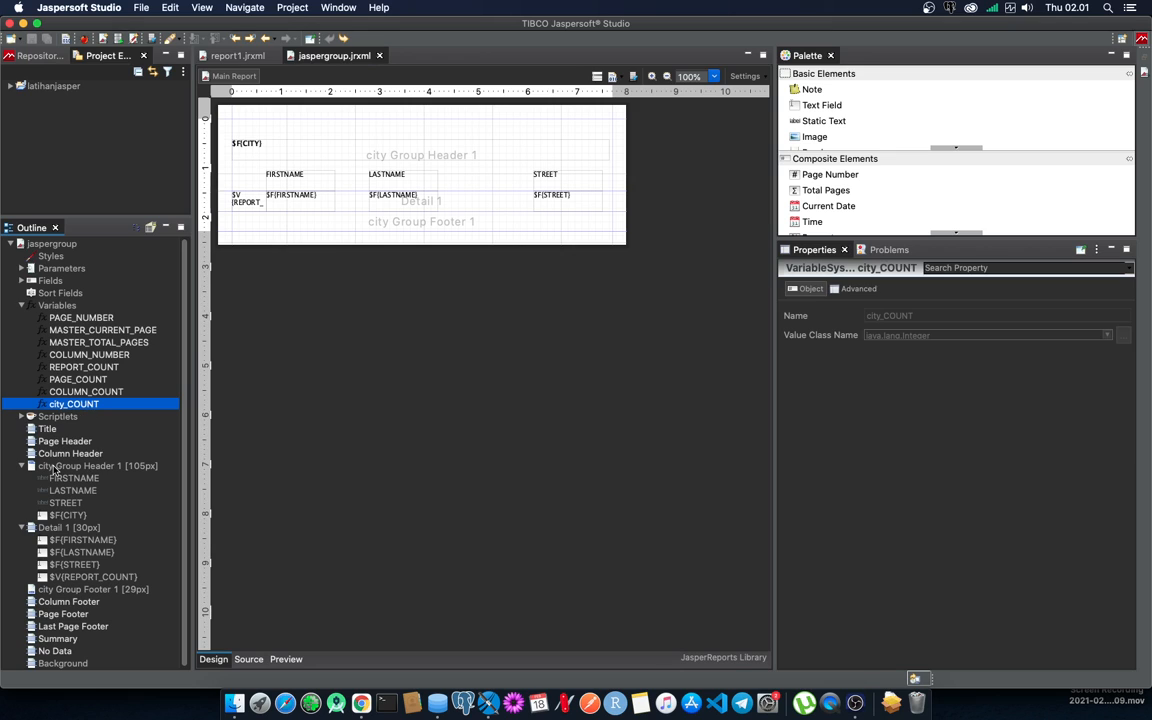
click(56, 470)
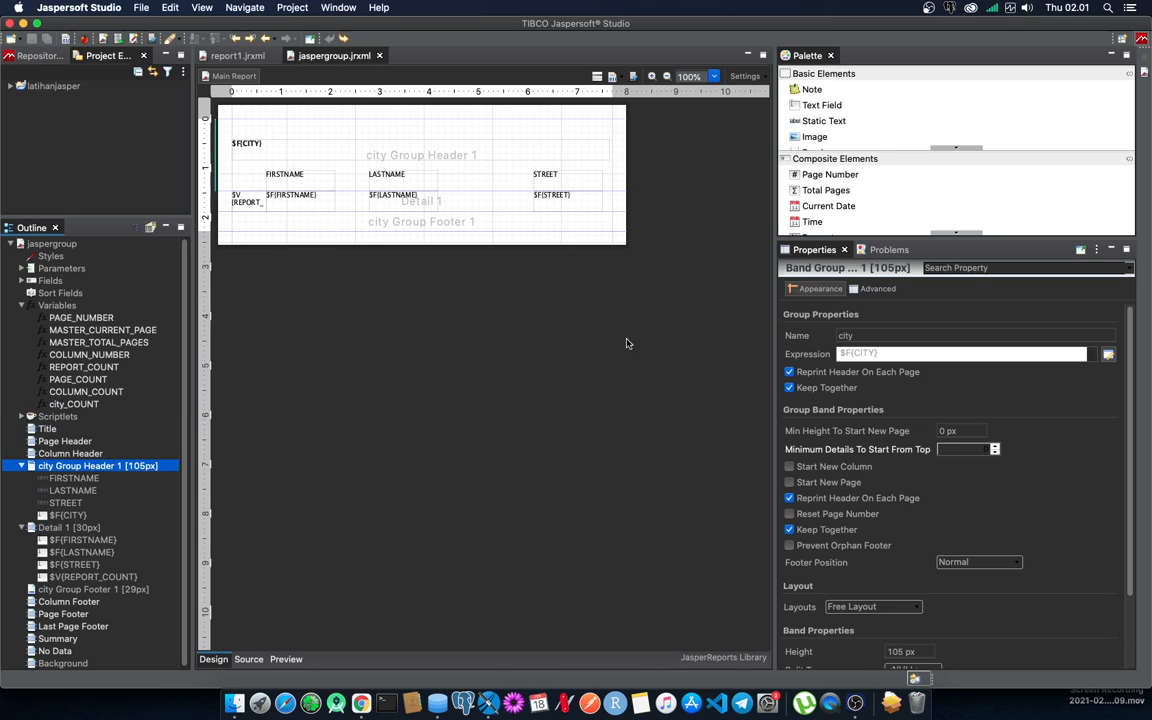
click(845, 335)
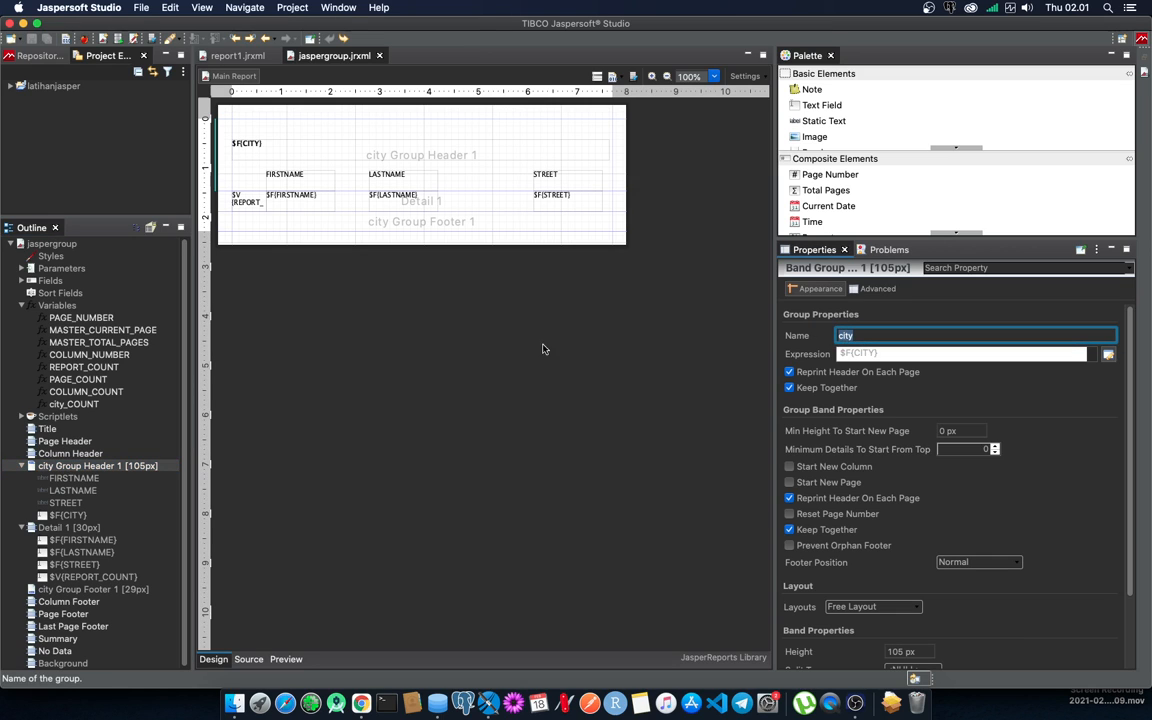
Step: Move the FIRSTNAME and LASTNAME headers and detail fields together rightward, with FIRSTNAME at x about 190 px, and save the report
click(313, 185)
shift+click(314, 202)
shift+click(410, 182)
shift+click(408, 205)
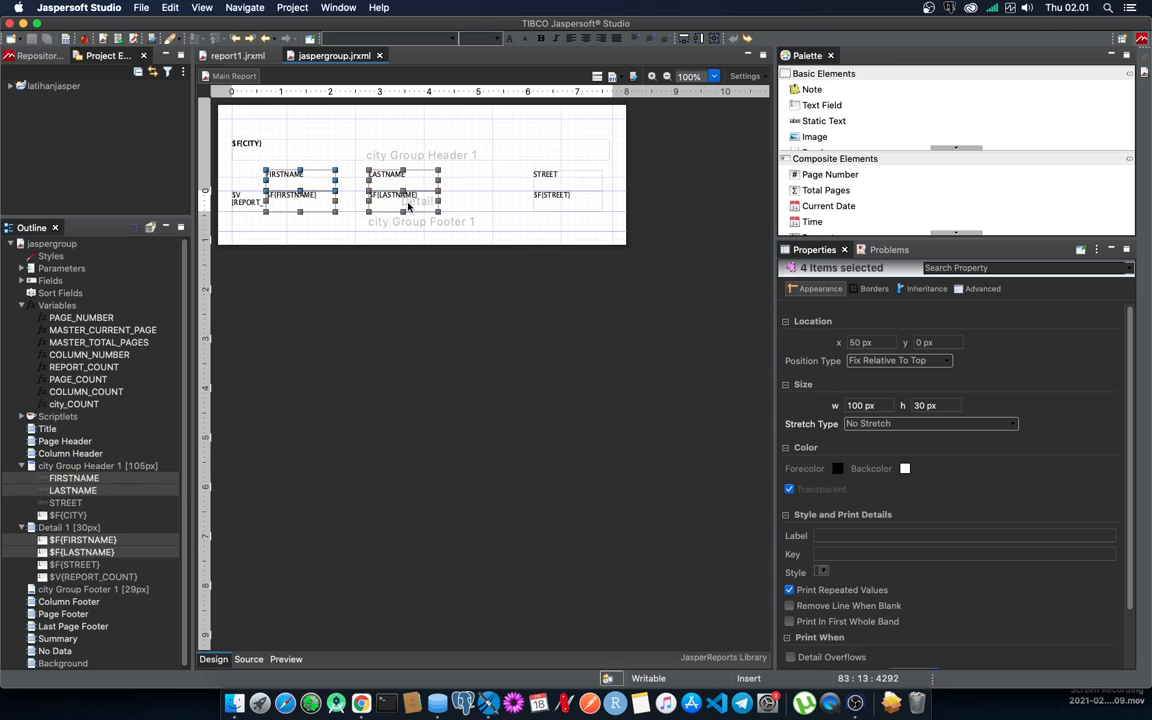
drag(408, 205, 499, 180)
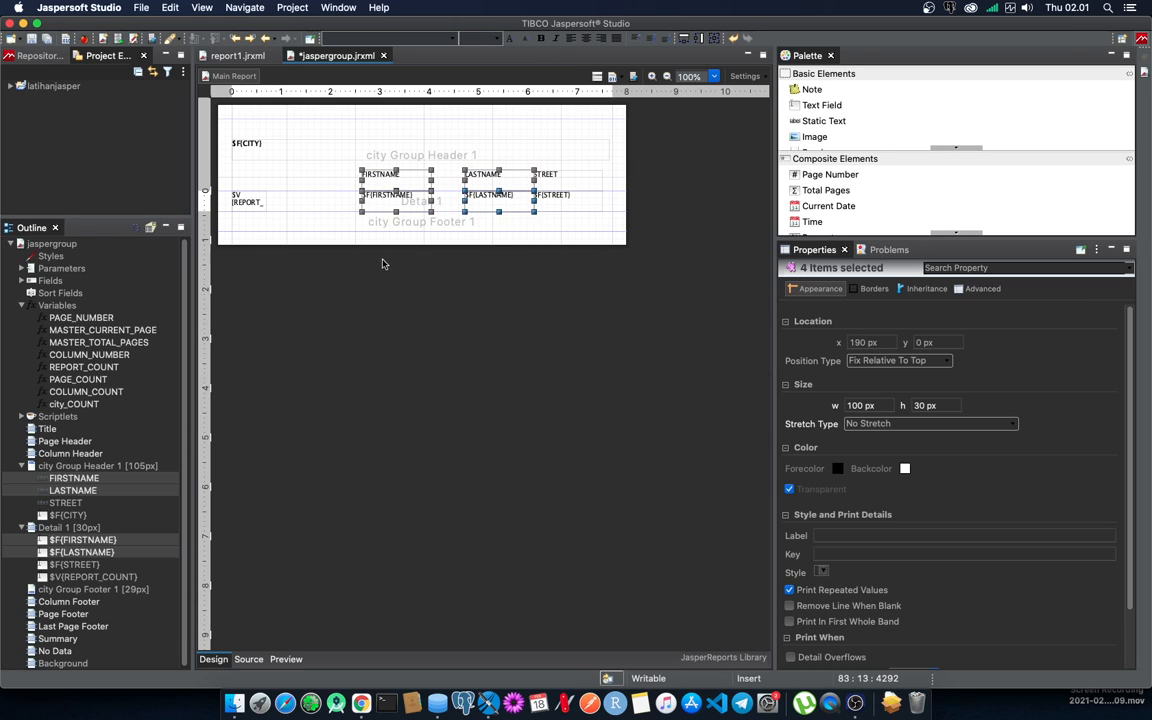
click(345, 238)
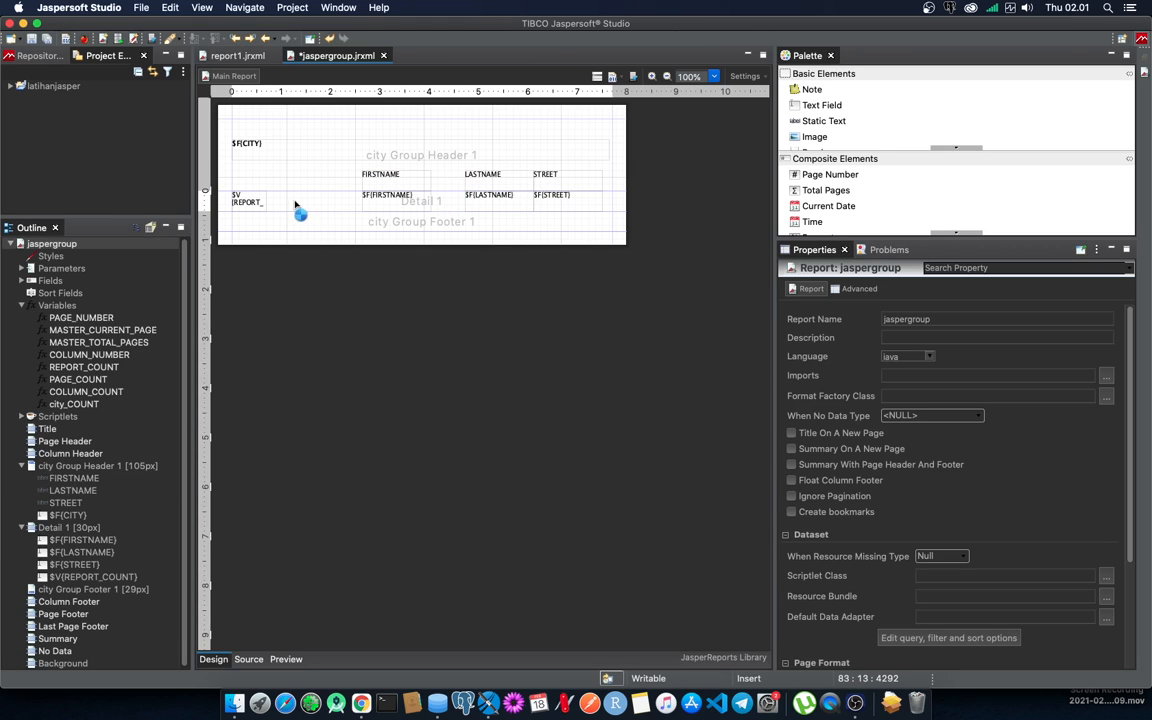
key(super+s)
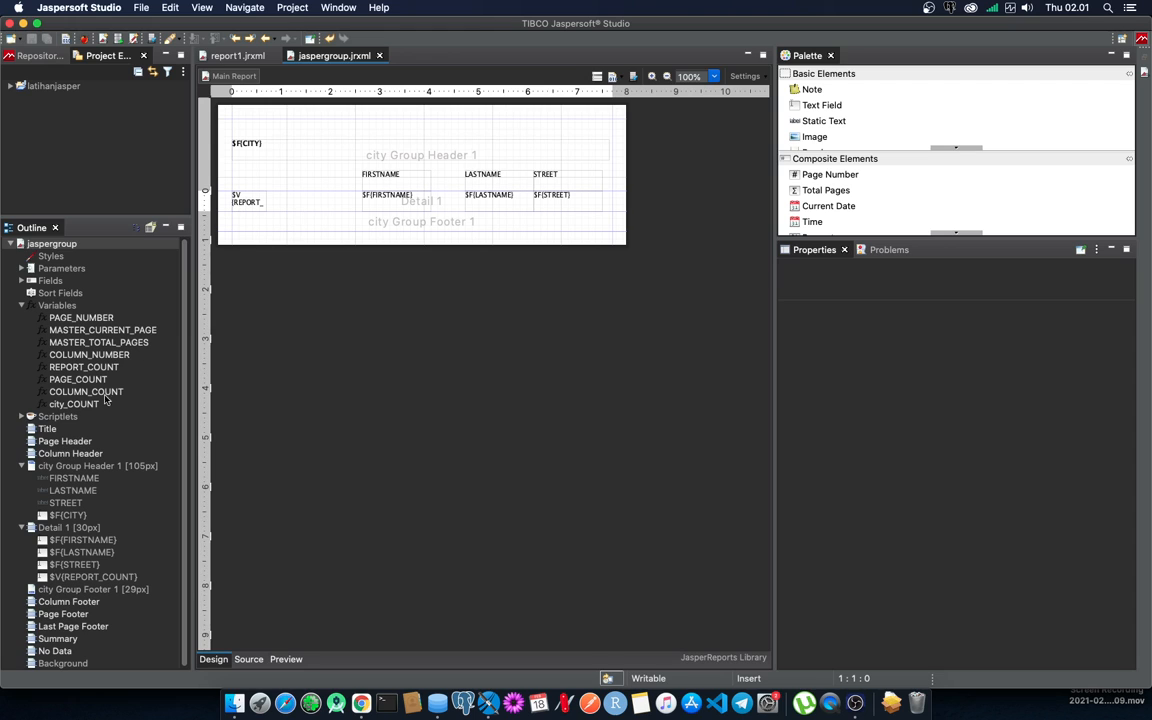
Step: Place the city_COUNT variable between $V{REPORT_COUNT} and $F{FIRSTNAME} in Detail 1 and fit the band height to 30 px
drag(75, 403, 285, 218)
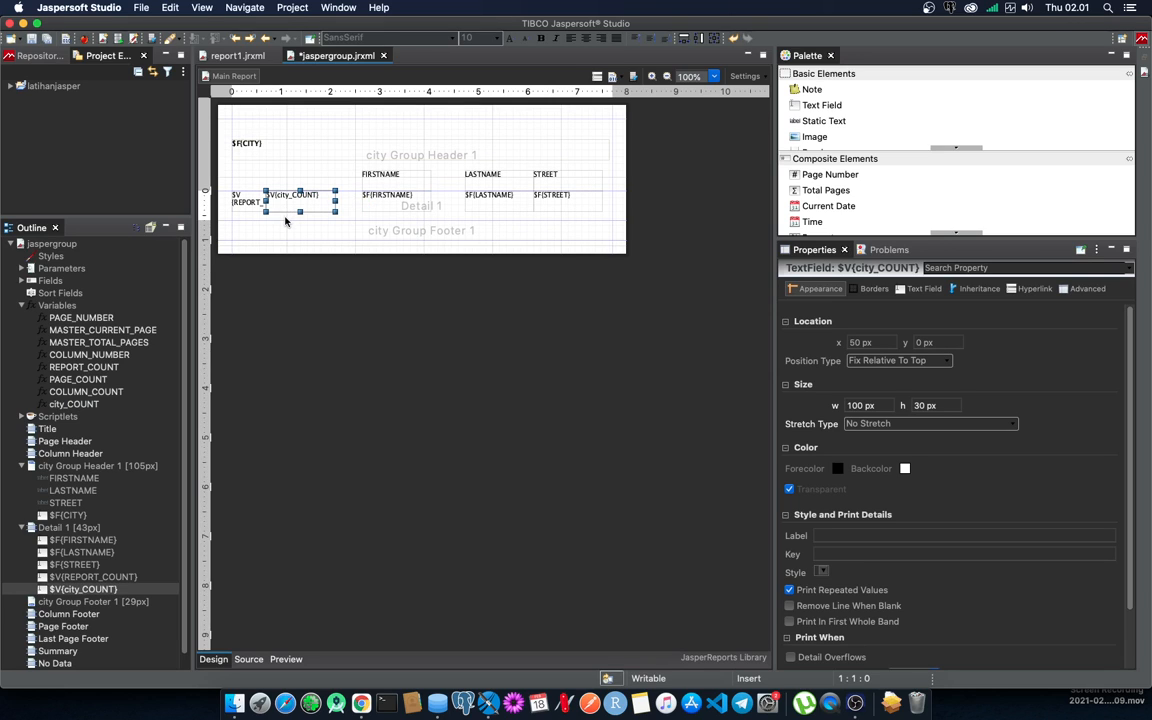
click(342, 223)
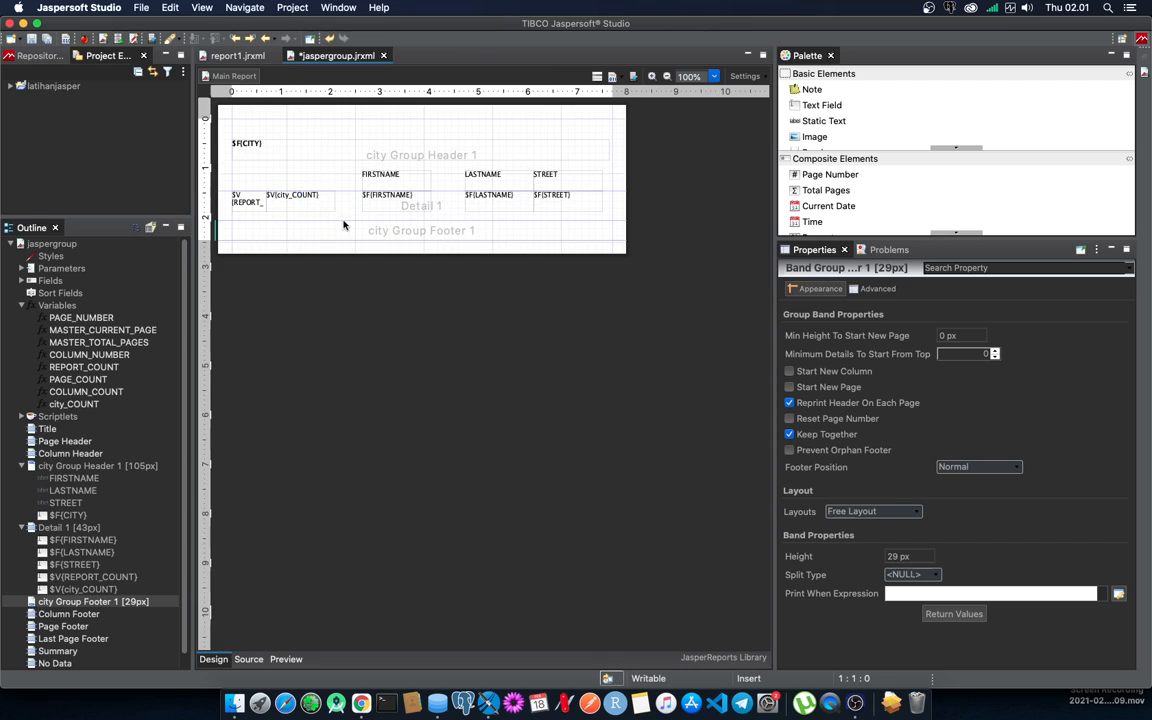
double_click(344, 221)
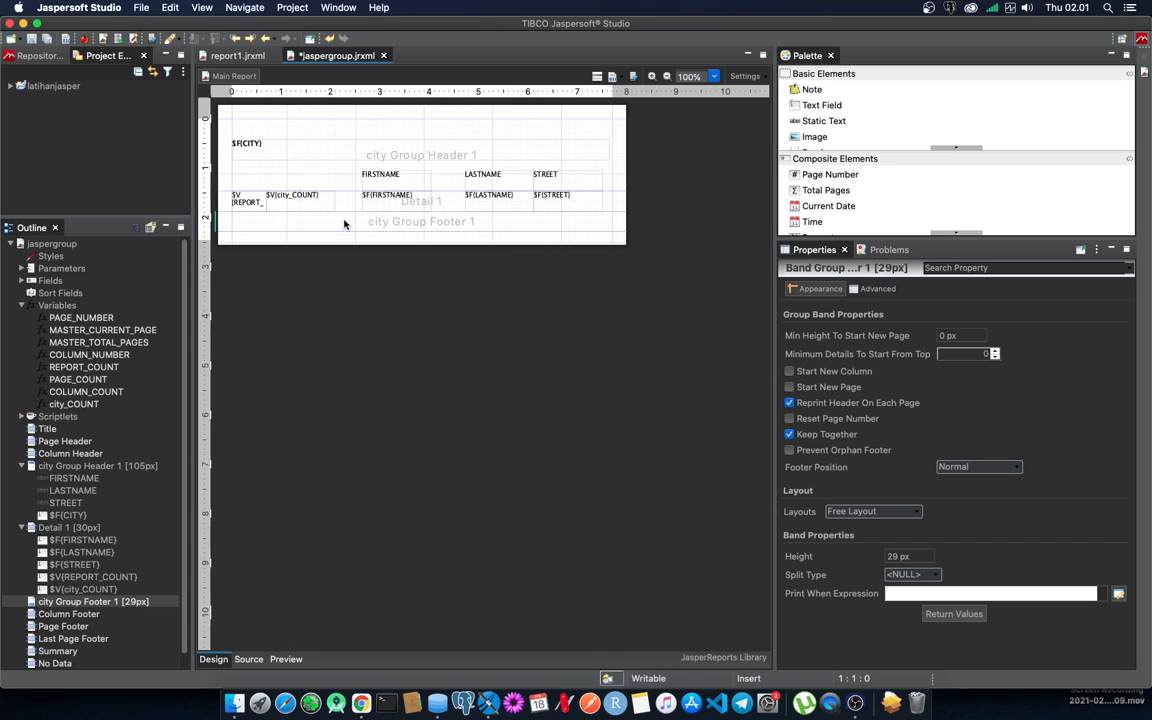
Step: Preview the report and check the per-city numbering on the first two pages
click(279, 660)
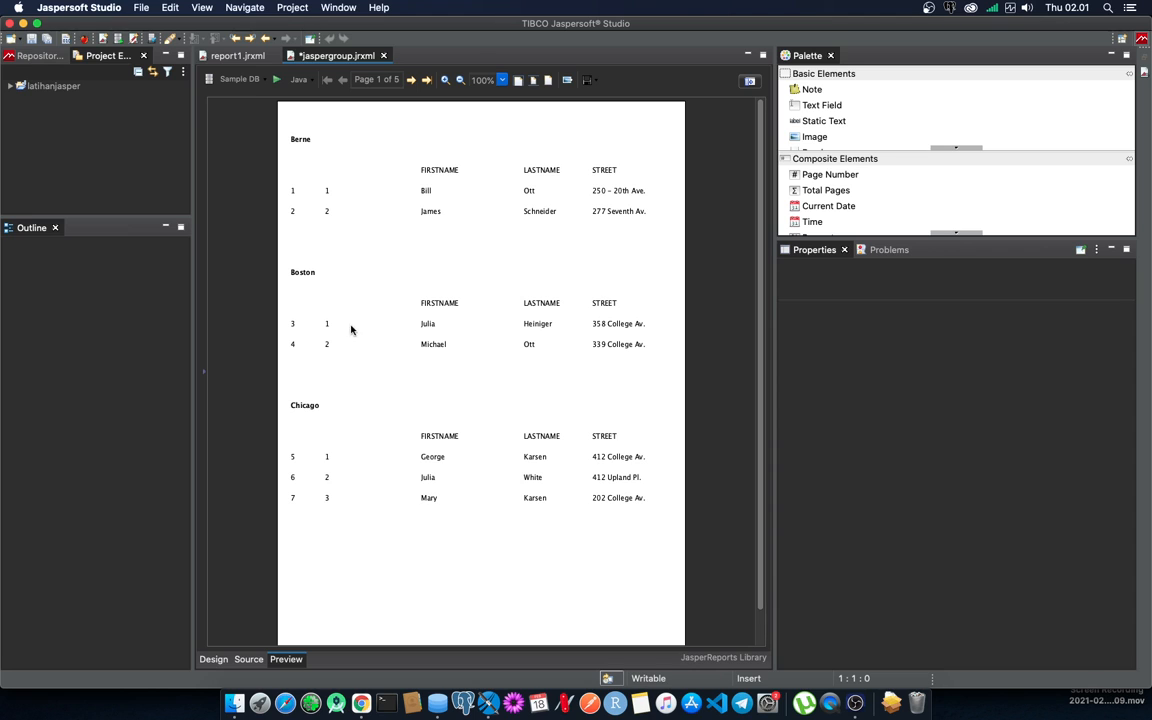
click(411, 83)
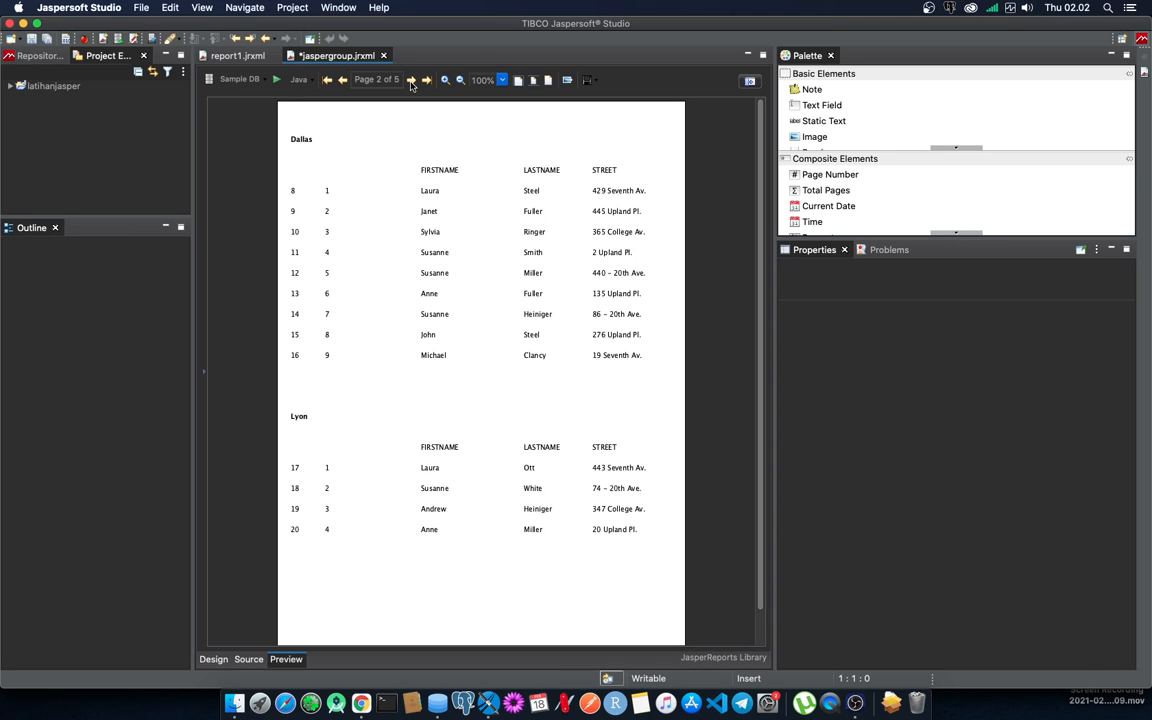
Step: Select the PAGE_COUNT variable in the report design and read its definition in the Built-In Variables section of the wiki page in Chrome
click(213, 659)
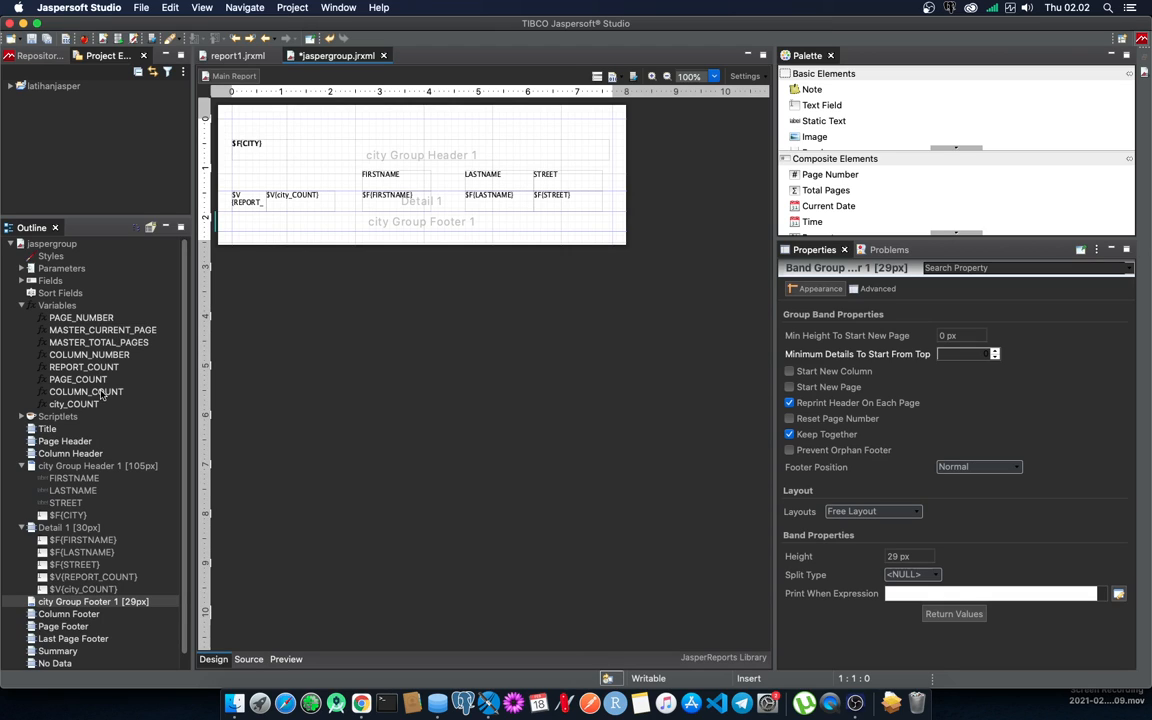
click(69, 308)
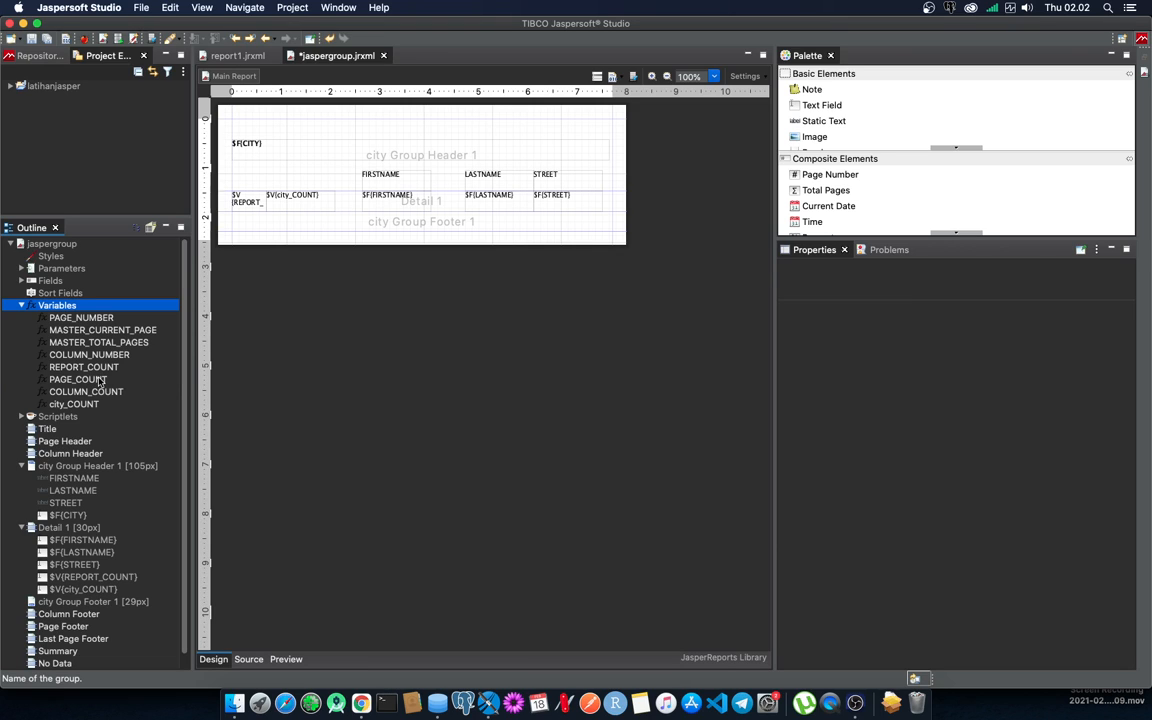
click(90, 381)
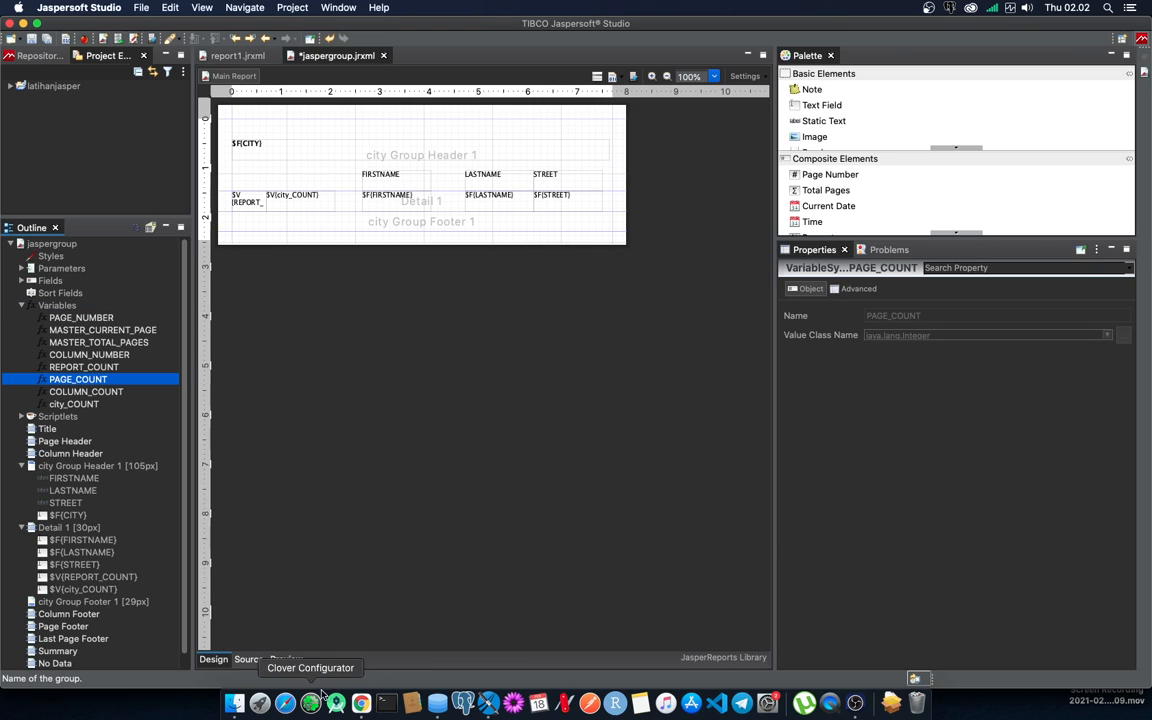
click(361, 703)
scroll(297, 474, down, 2)
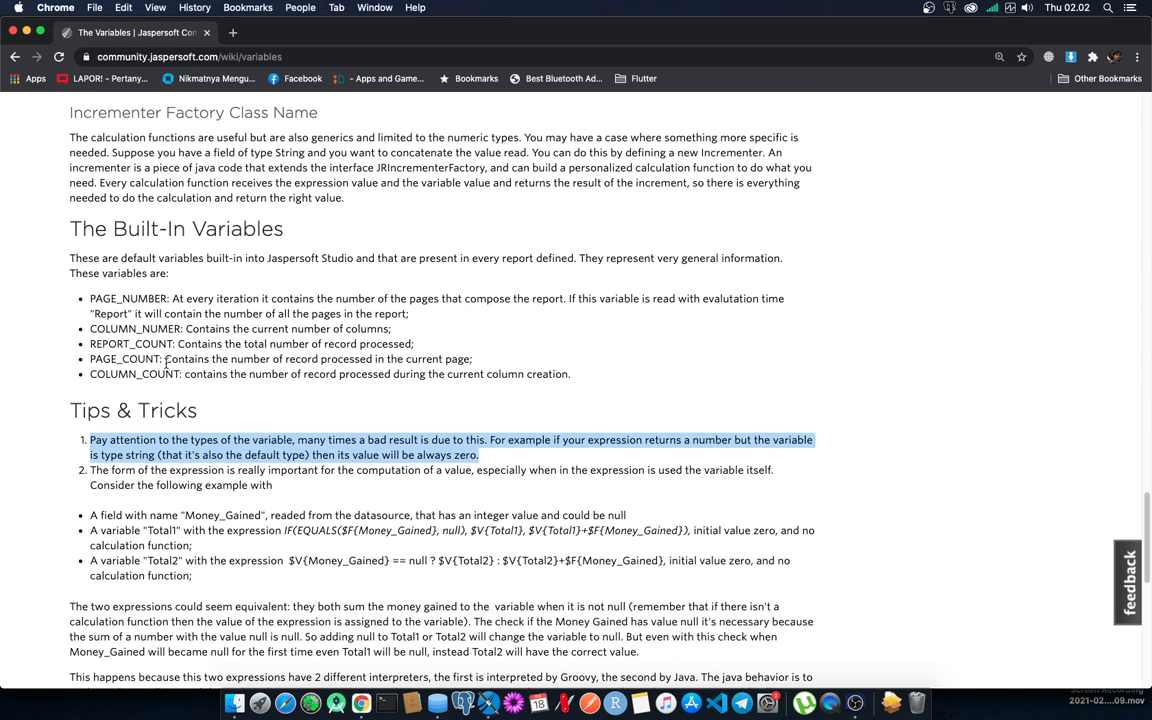
click(130, 358)
drag(86, 359, 474, 359)
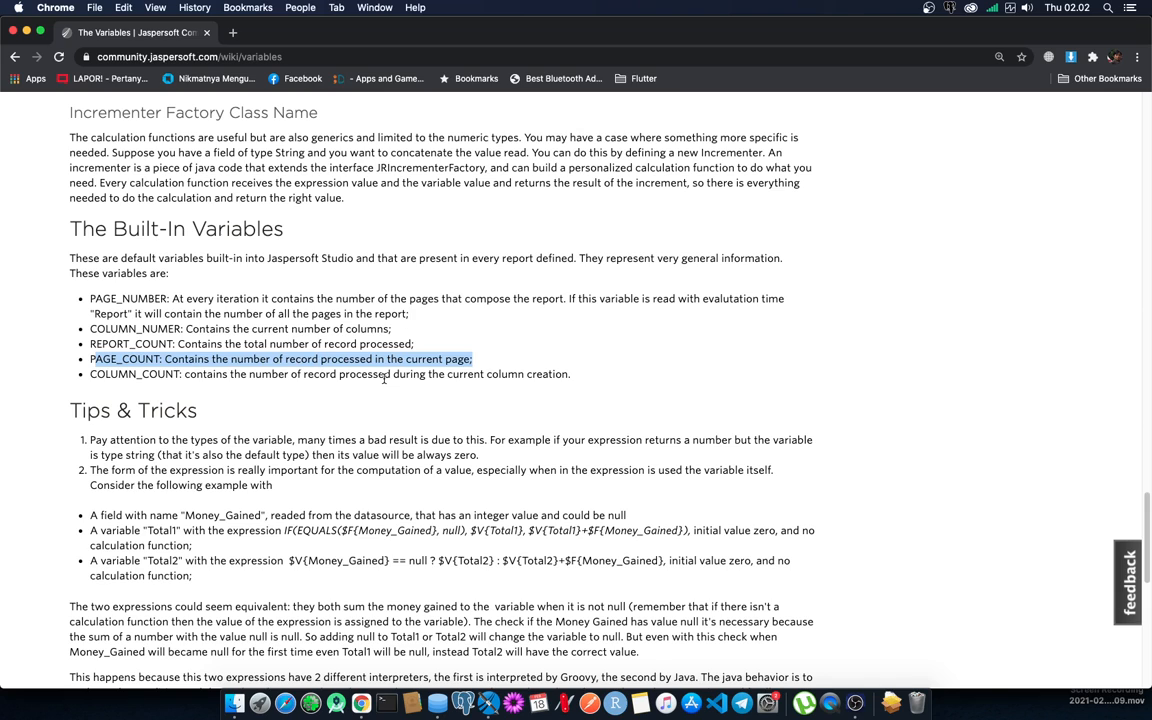
click(403, 368)
double_click(429, 365)
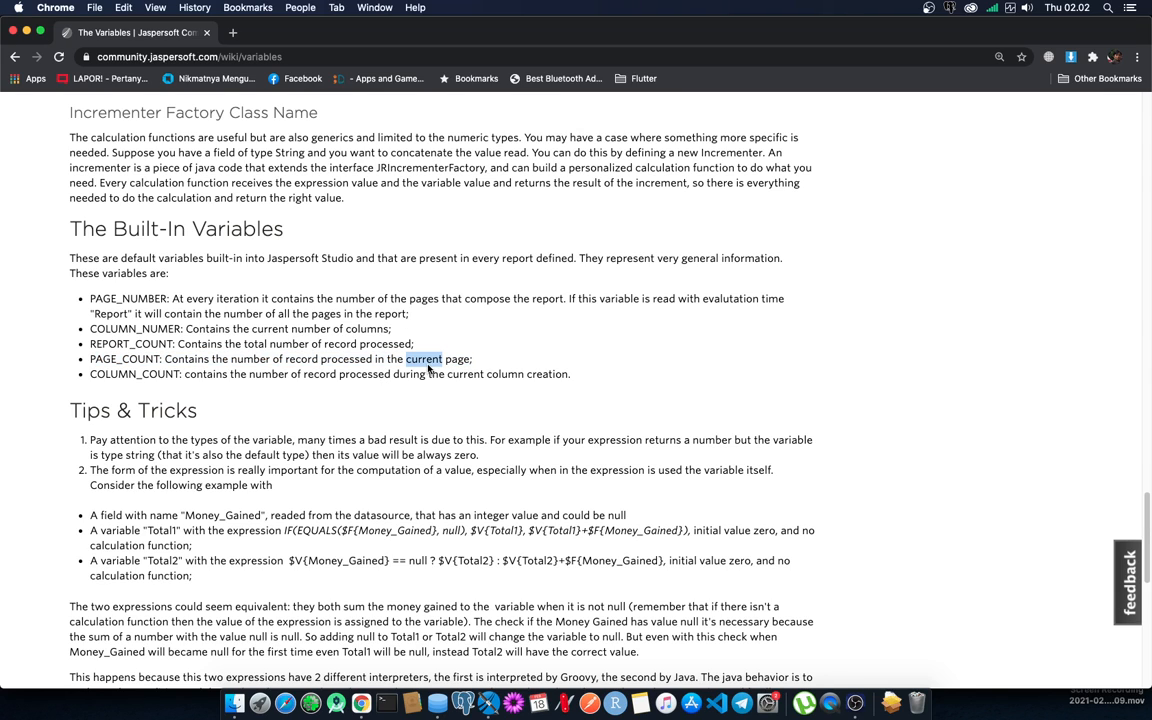
double_click(466, 360)
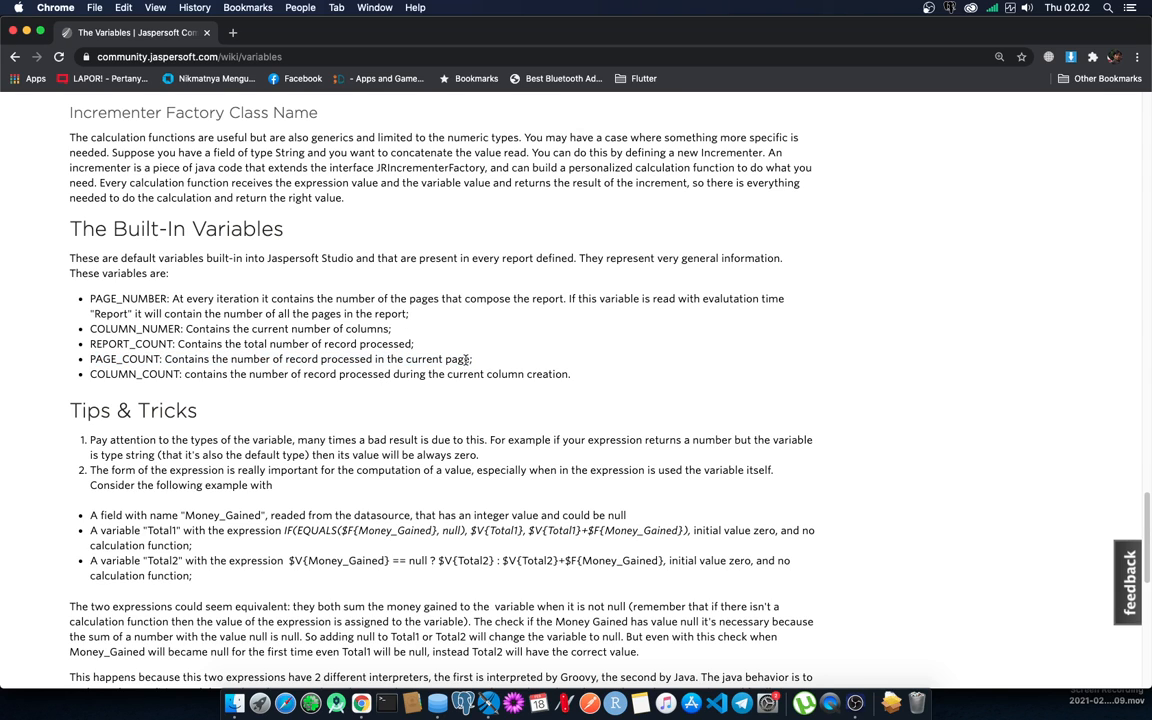
double_click(425, 362)
Step: Switch back to Jaspersoft Studio and move the FIRSTNAME header and $F{FIRSTNAME} field together rightward to x about 225 px
key(super+Tab)
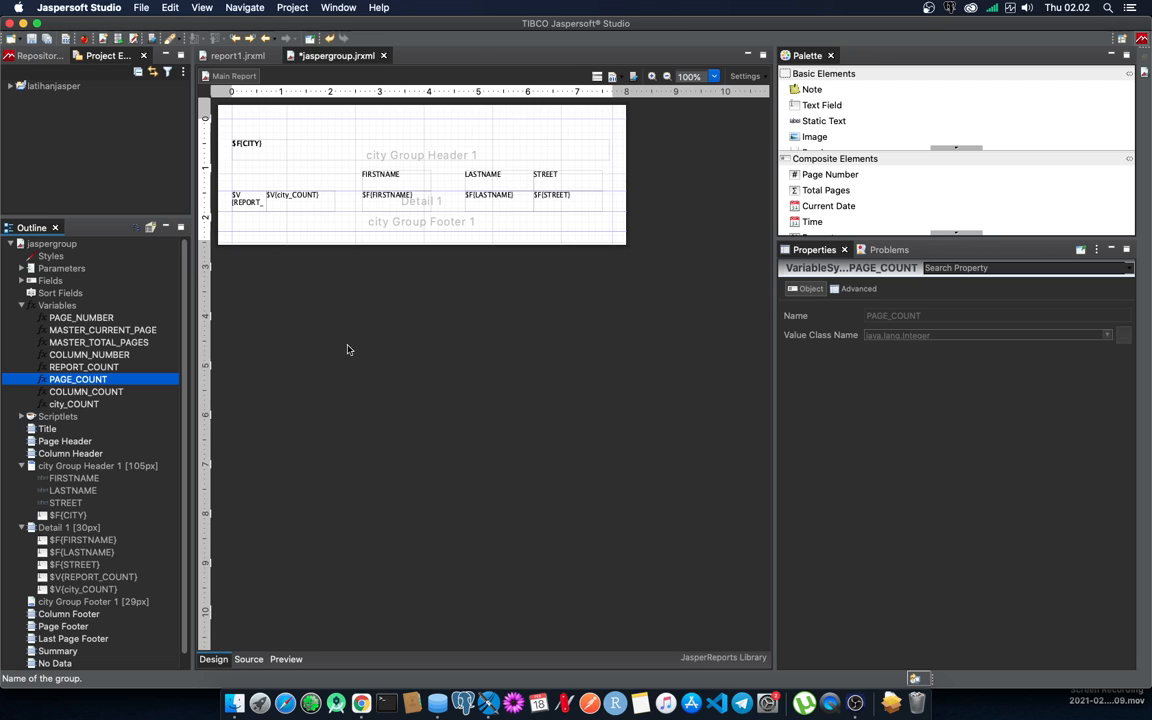
click(405, 178)
shift+click(399, 197)
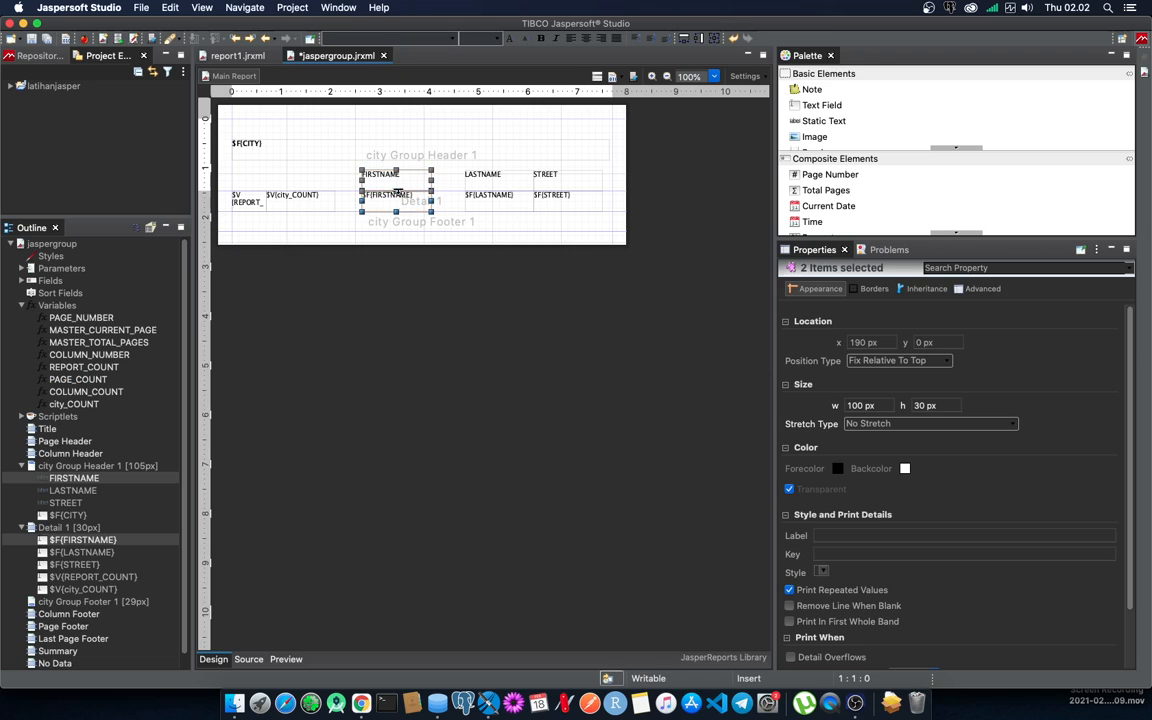
drag(396, 182, 427, 184)
click(262, 322)
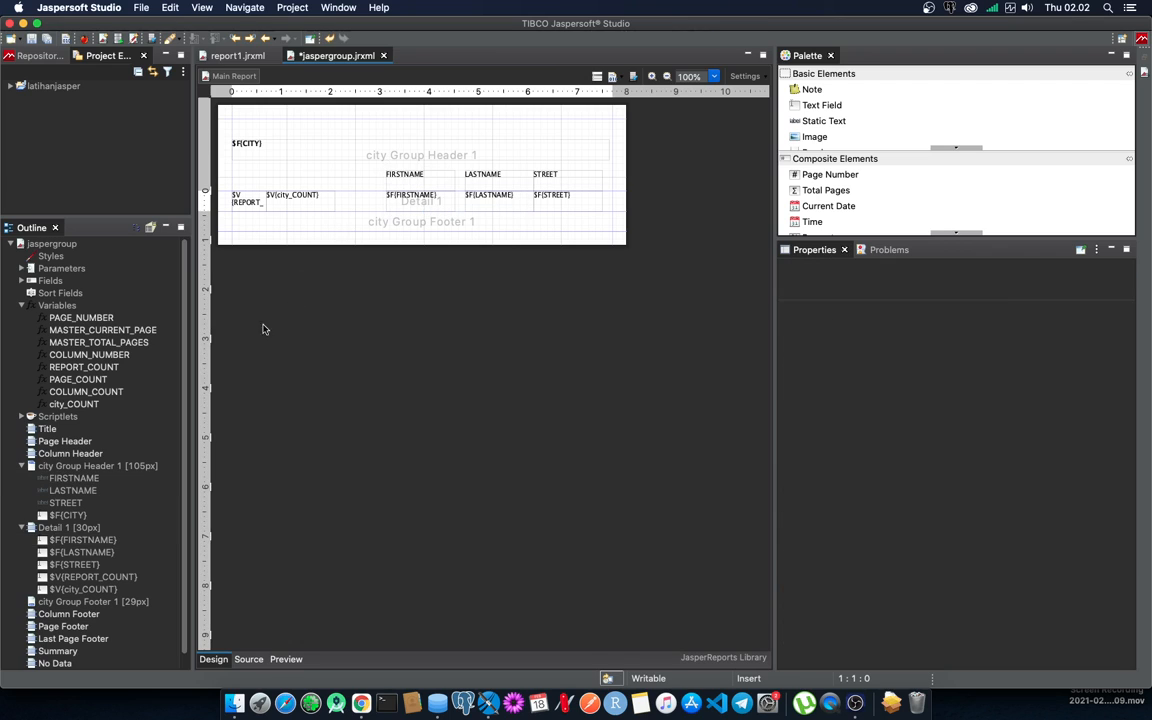
Step: Place the PAGE_COUNT variable between $V{city_COUNT} and $F{FIRSTNAME} in Detail 1, about 90 px wide, and preview the report
click(92, 380)
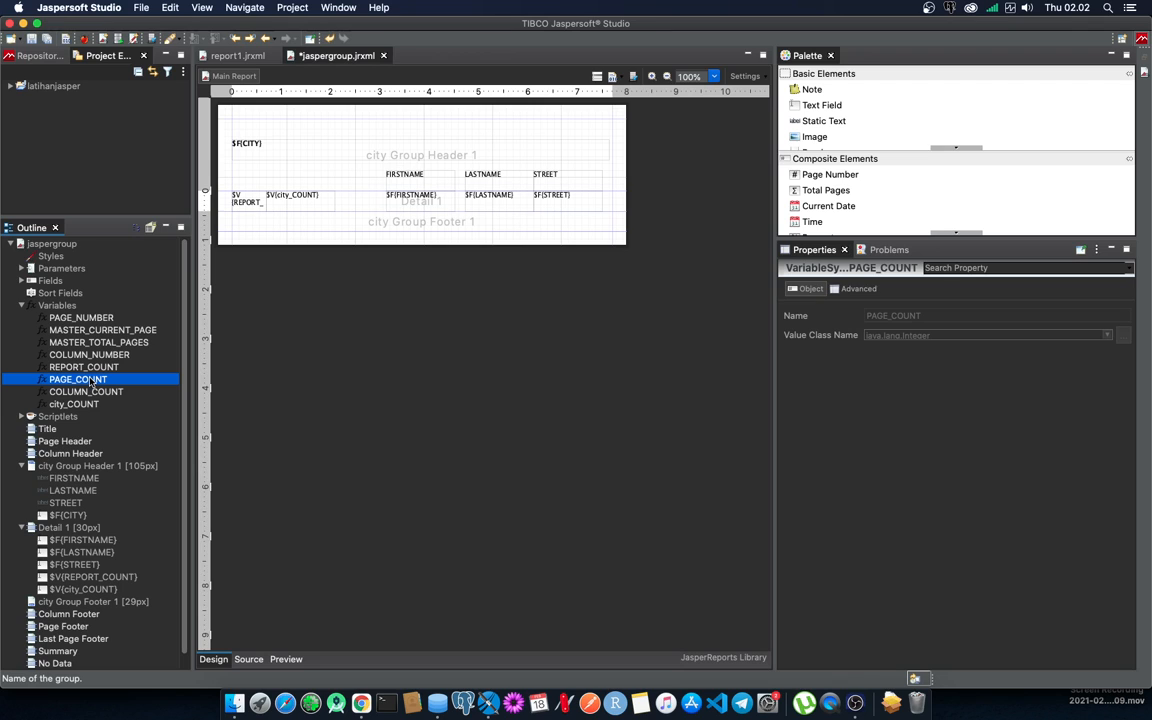
drag(93, 381, 389, 219)
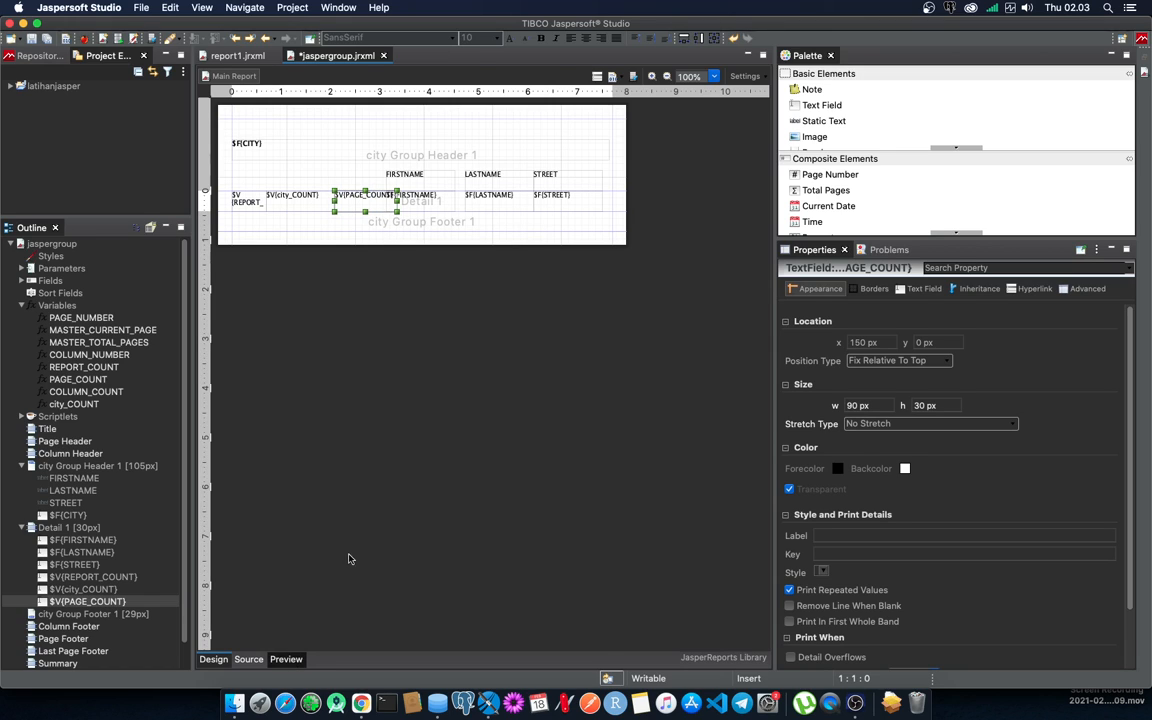
click(286, 659)
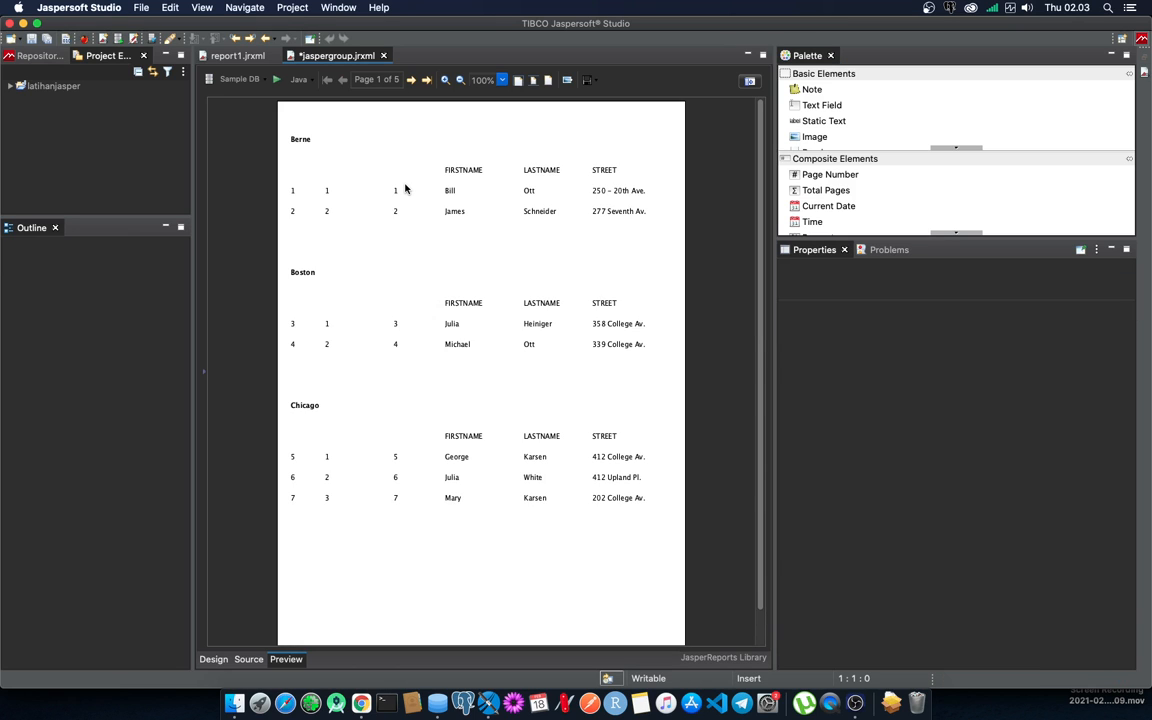
Step: Reread the PAGE_COUNT definition in Chrome and compare it with the numbering on the first two pages of the Jaspersoft Studio preview
key(super+Tab)
double_click(187, 358)
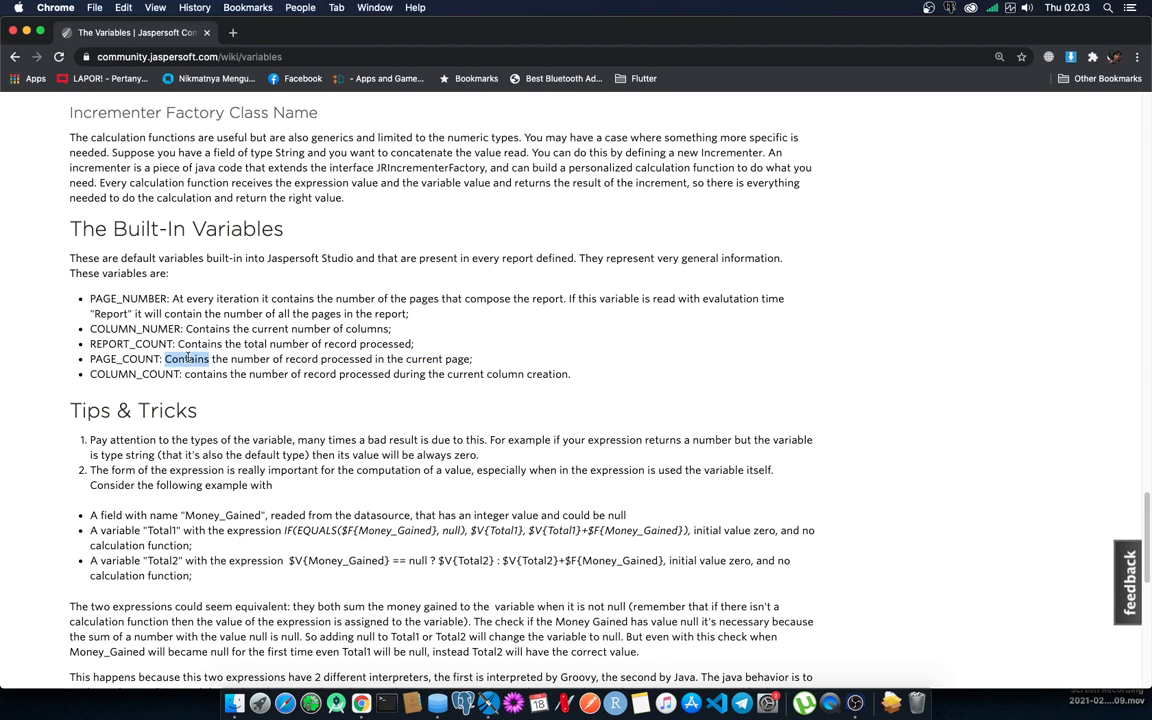
click(187, 358)
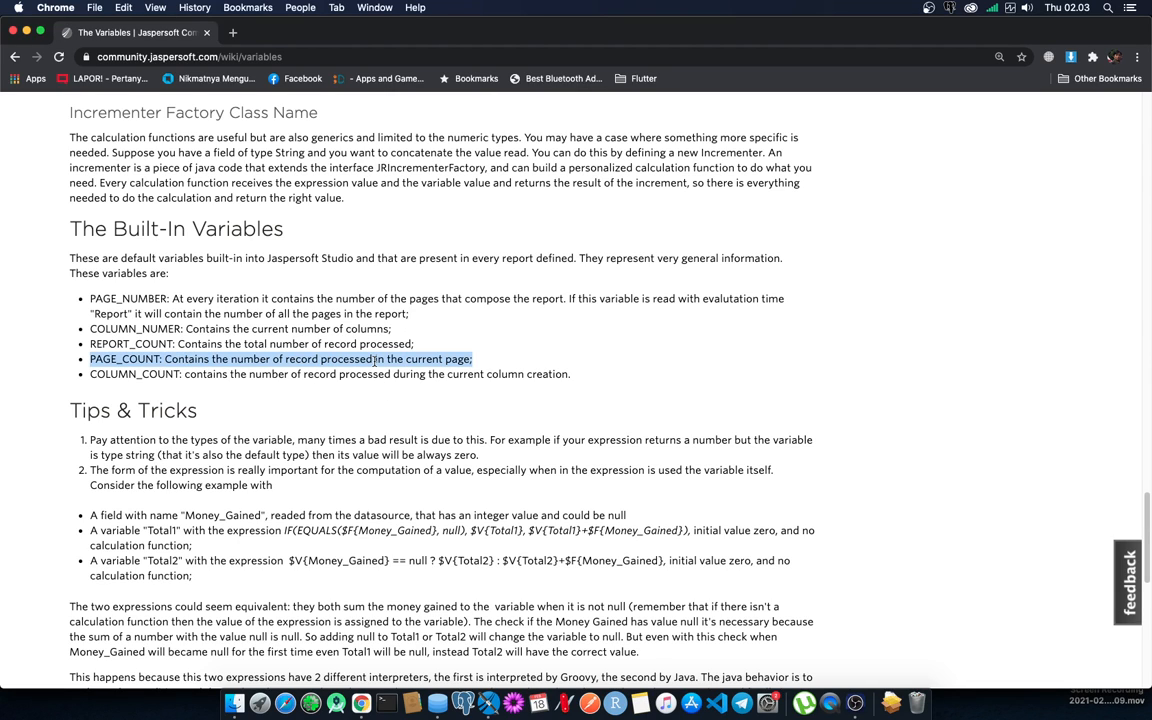
key(super+Tab)
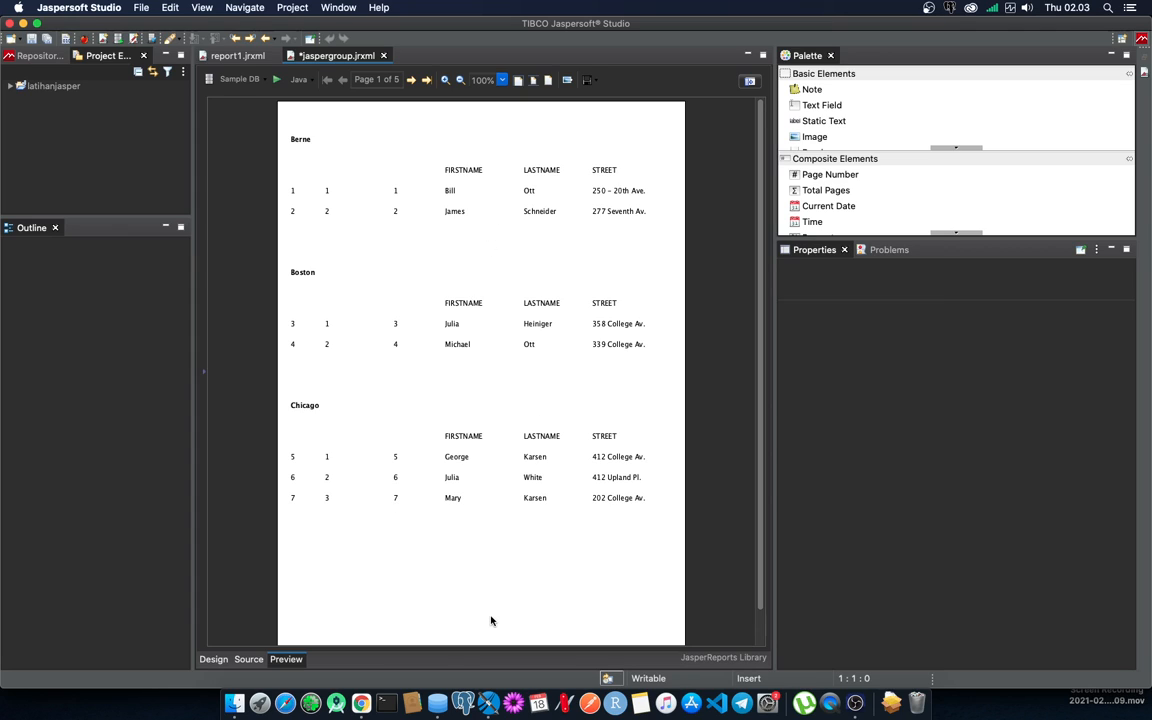
click(413, 82)
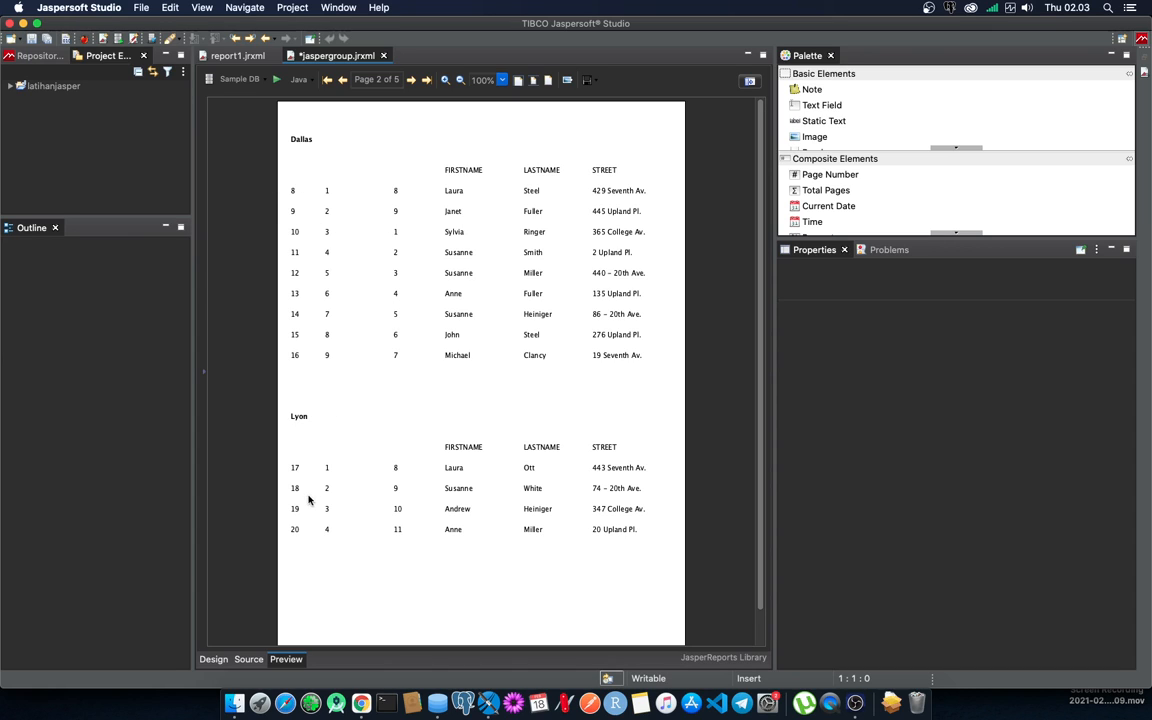
Step: Return to the report design and delete the $V{PAGE_COUNT} field from Detail 1
click(204, 660)
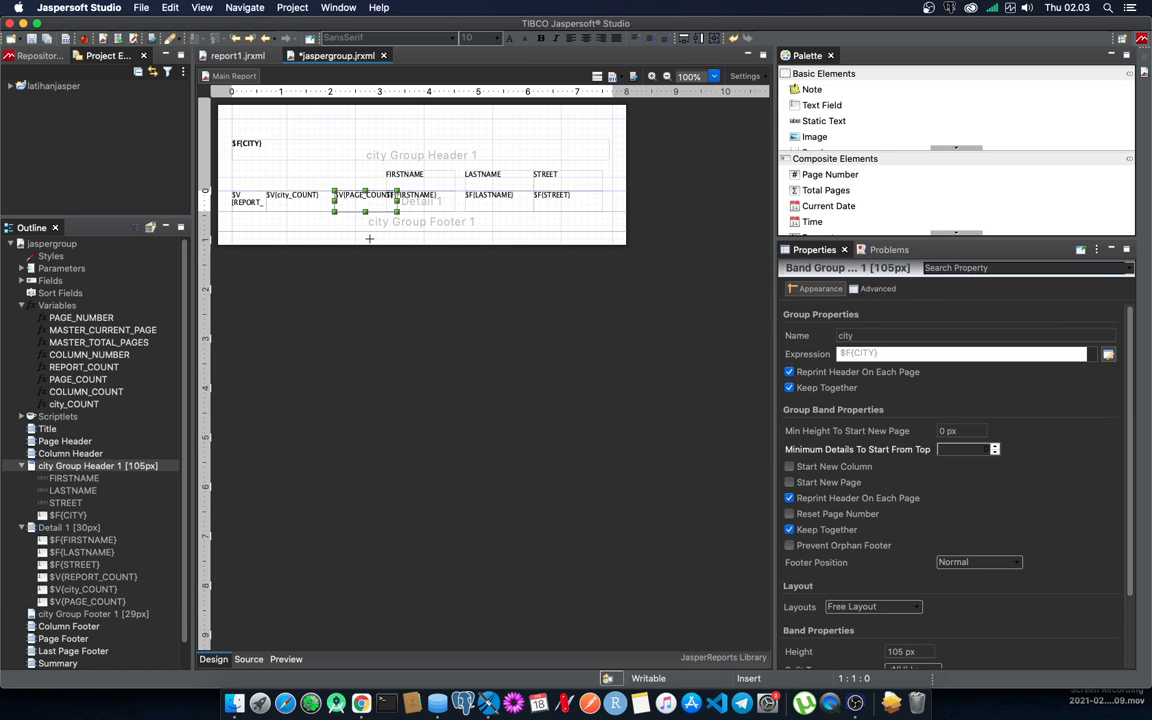
click(369, 236)
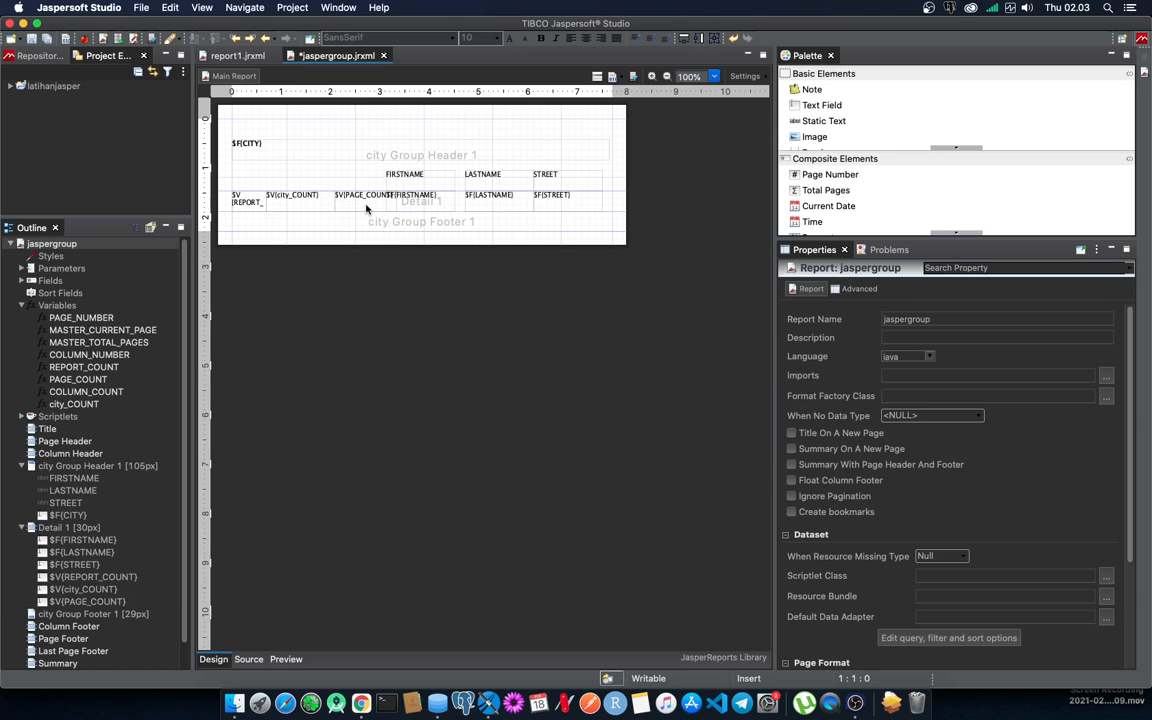
click(366, 208)
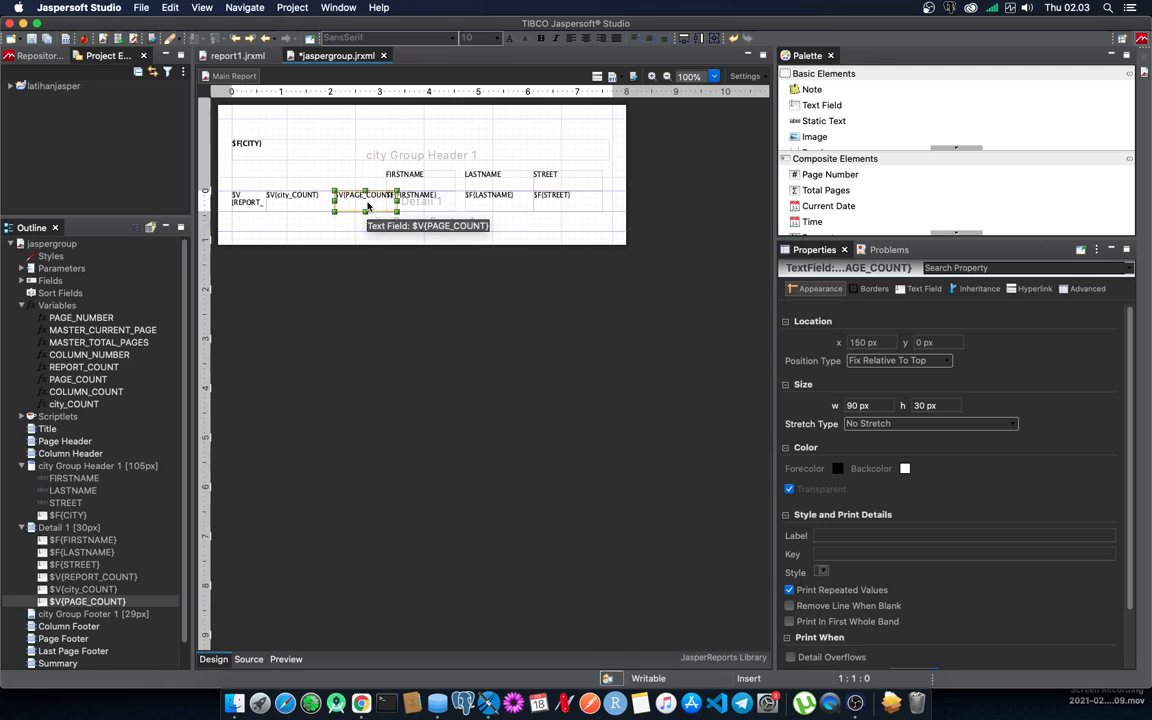
key(Delete)
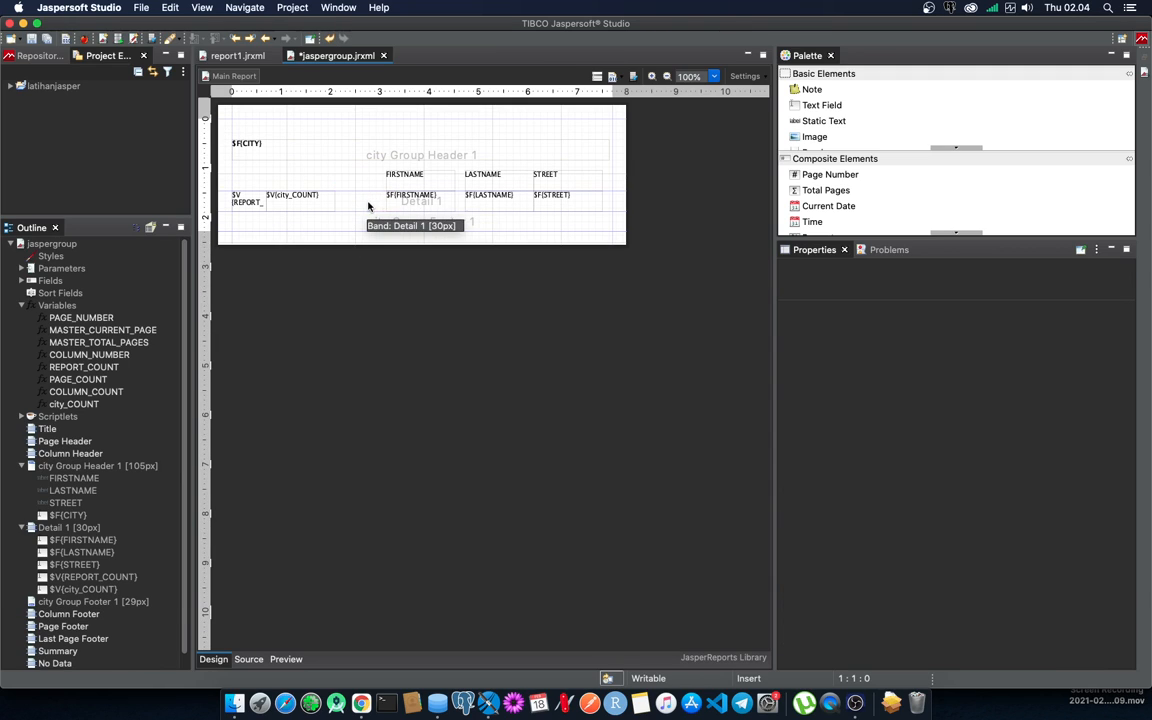
Step: Inspect the $F{FIRSTNAME} and $F{LASTNAME} detail fields and view the $F{FIRSTNAME} expression without changing it
click(75, 306)
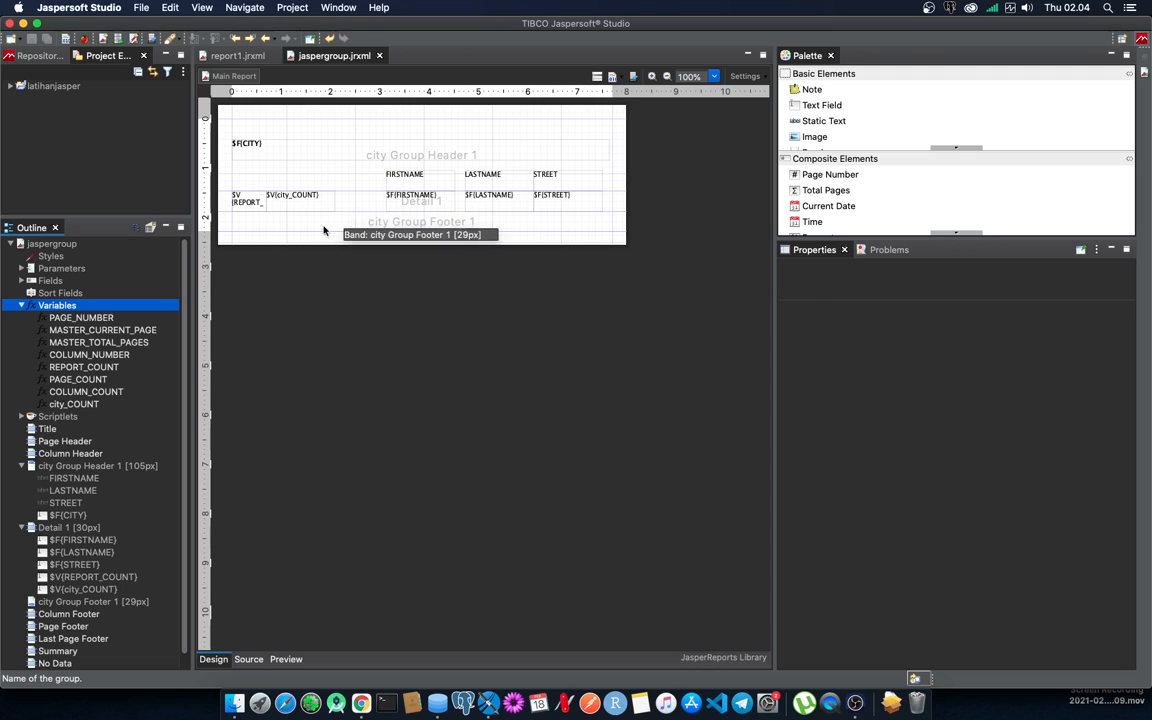
click(432, 204)
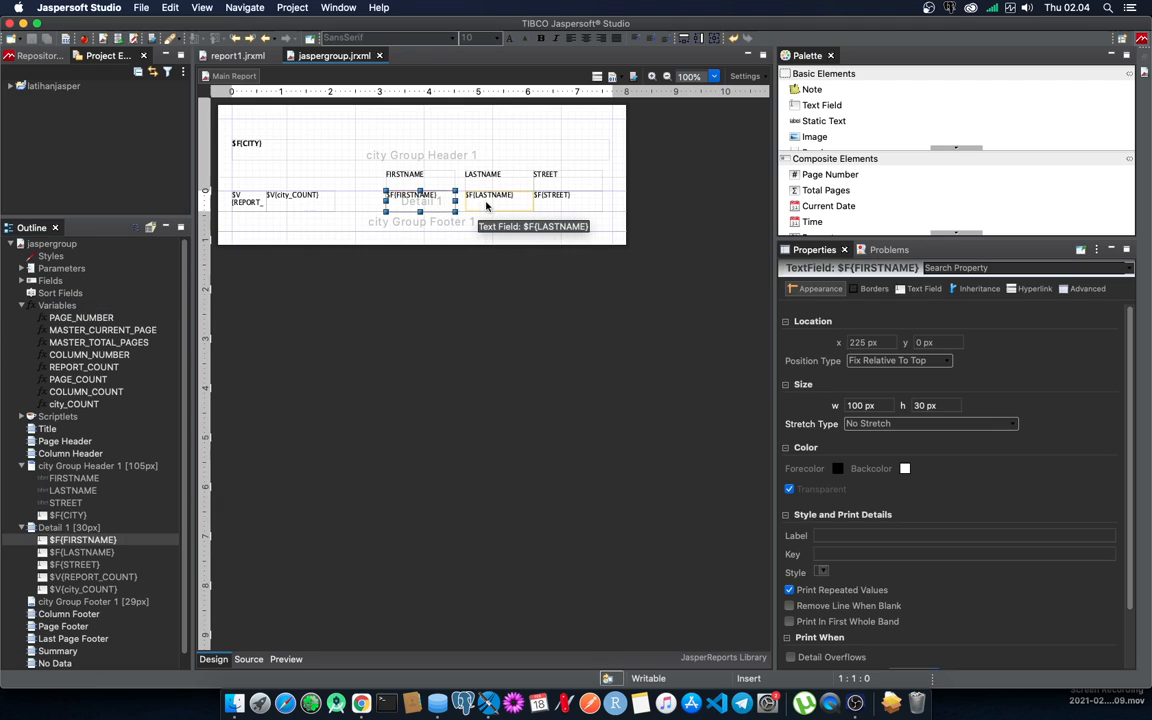
click(490, 200)
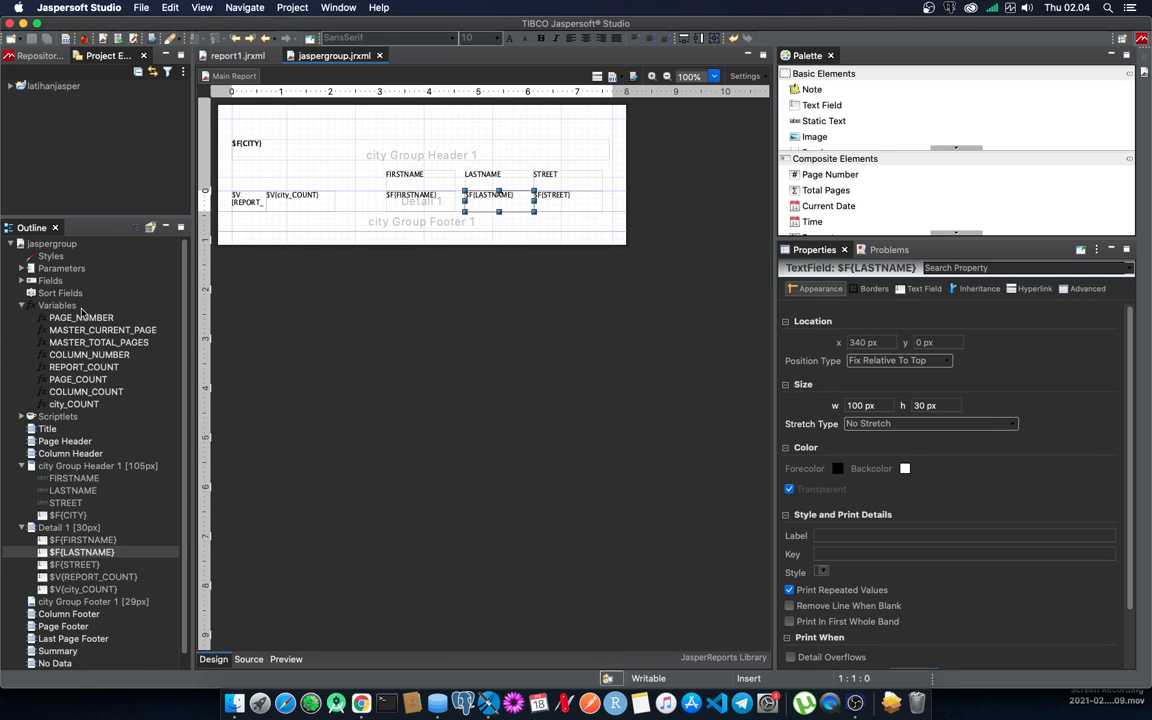
click(425, 207)
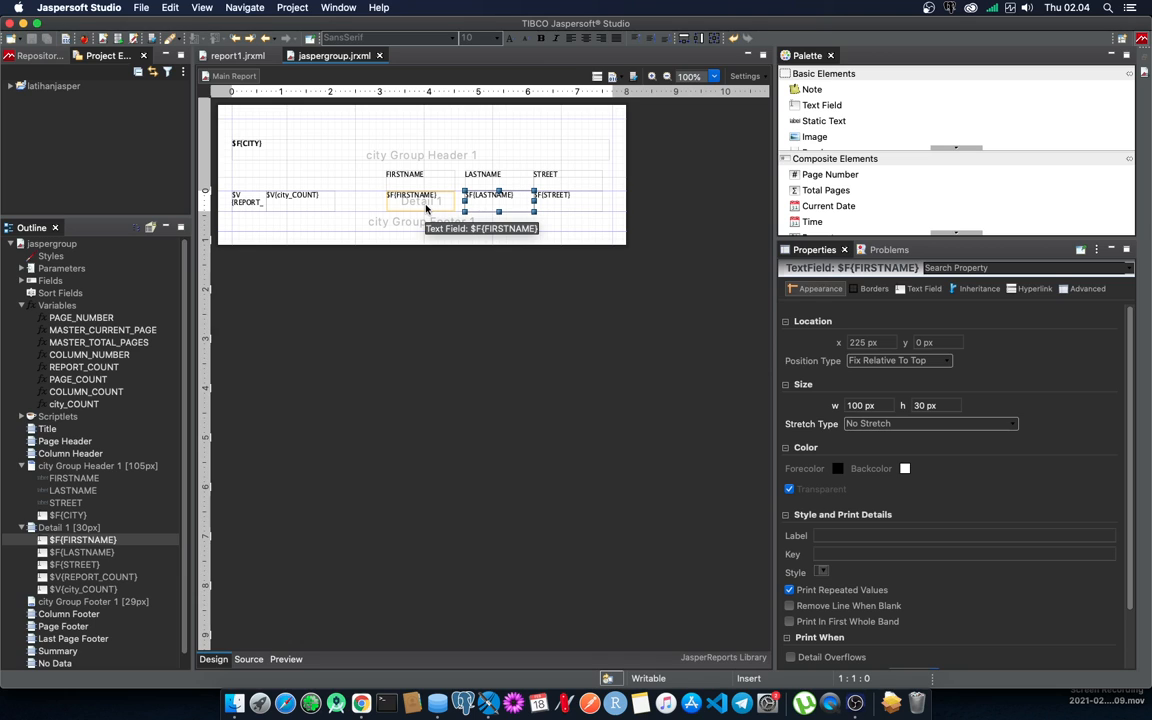
double_click(425, 207)
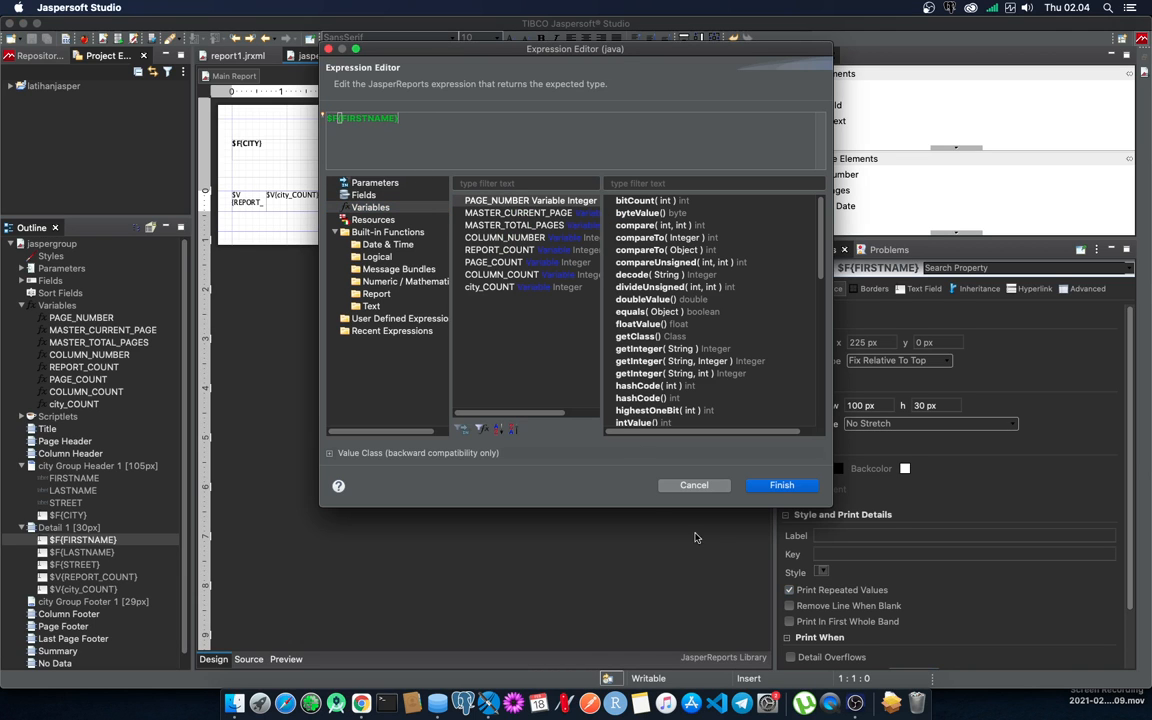
click(694, 485)
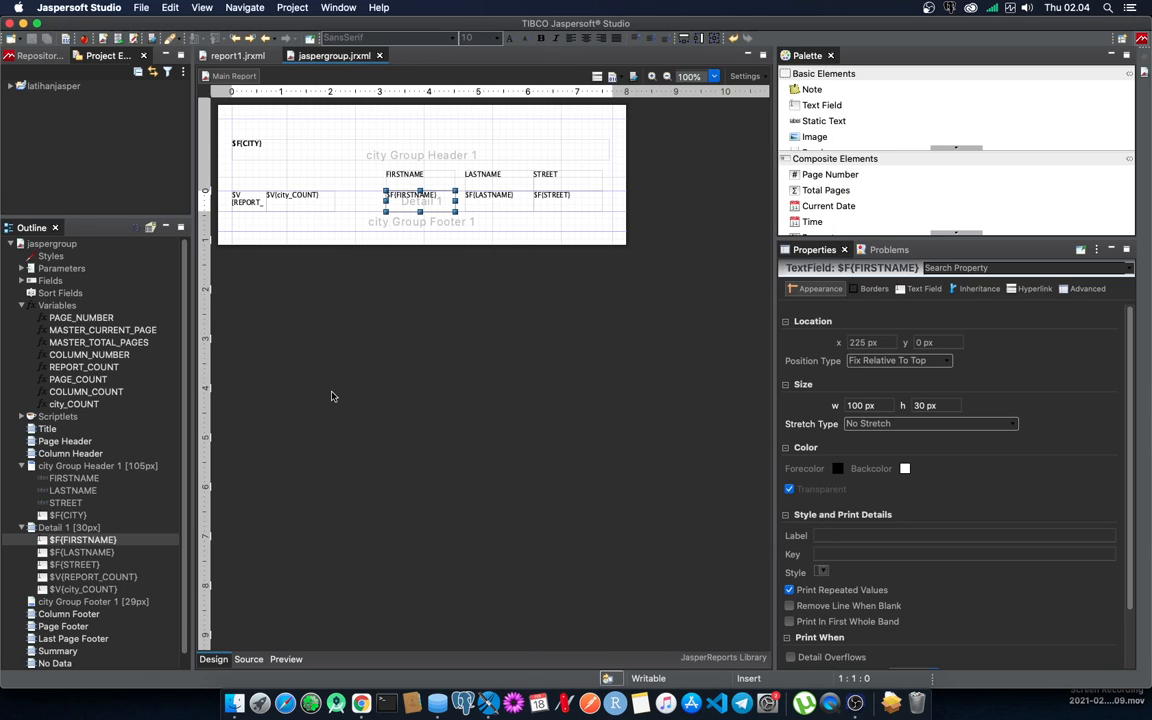
Step: Create a new report variable and name it fullname
right_click(68, 306)
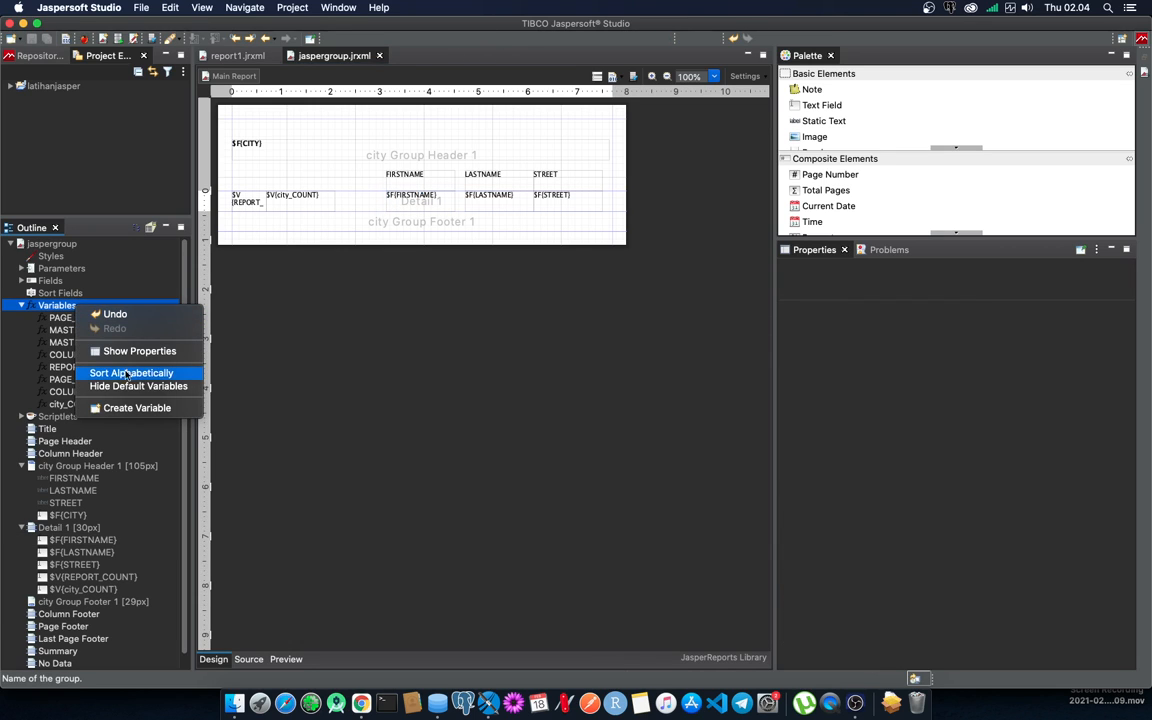
click(240, 409)
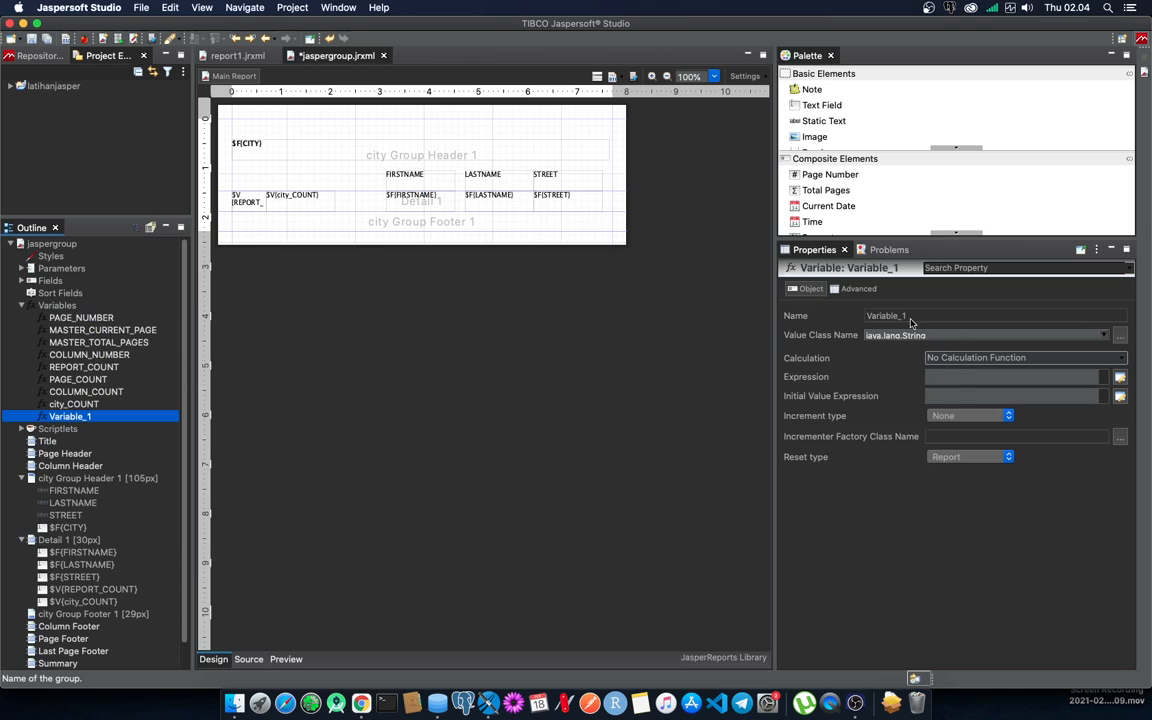
drag(919, 317, 839, 317)
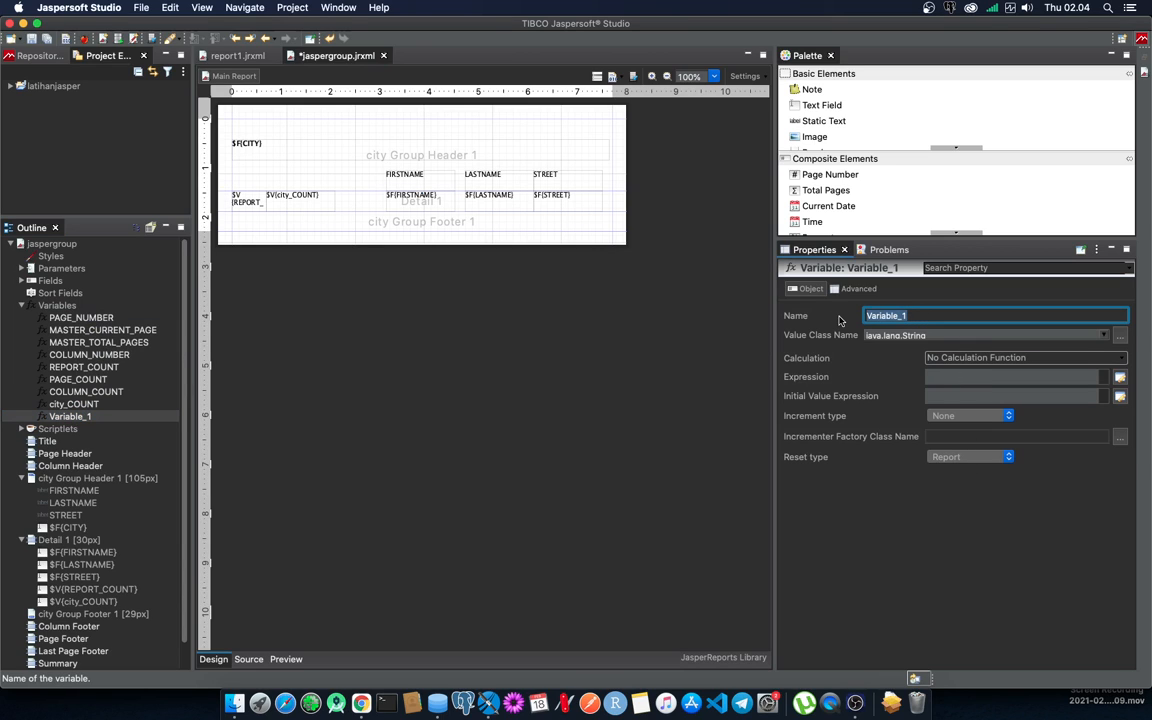
text(fullname)
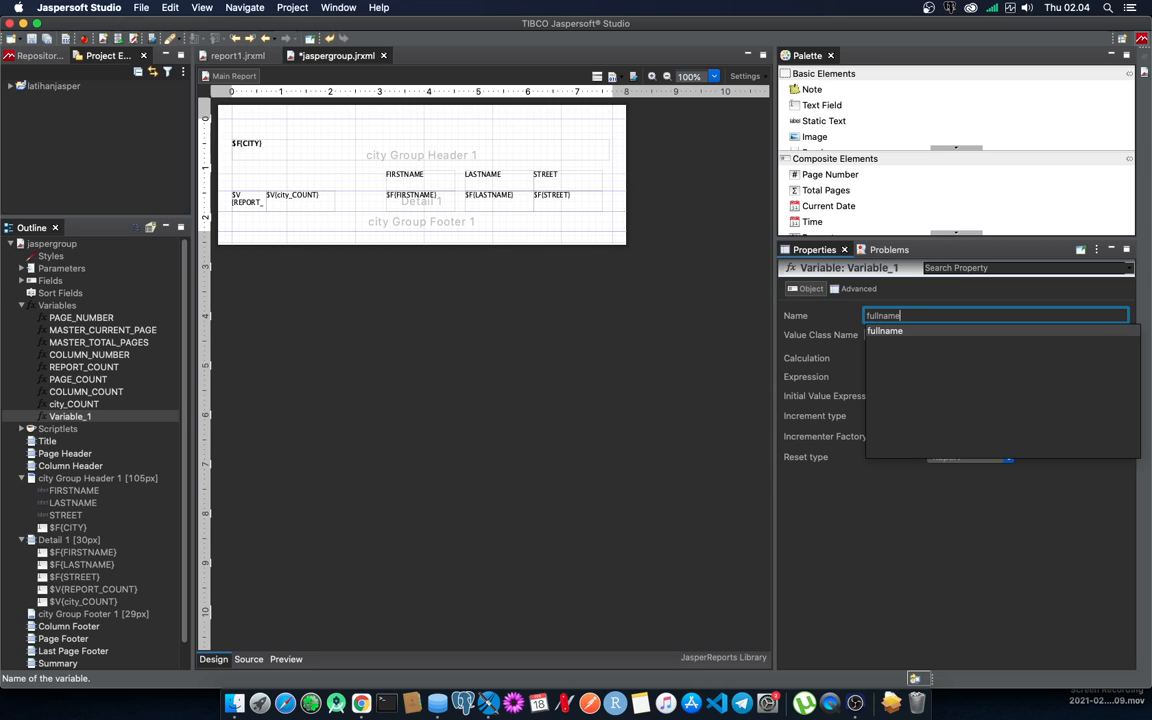
key(Return)
click(843, 362)
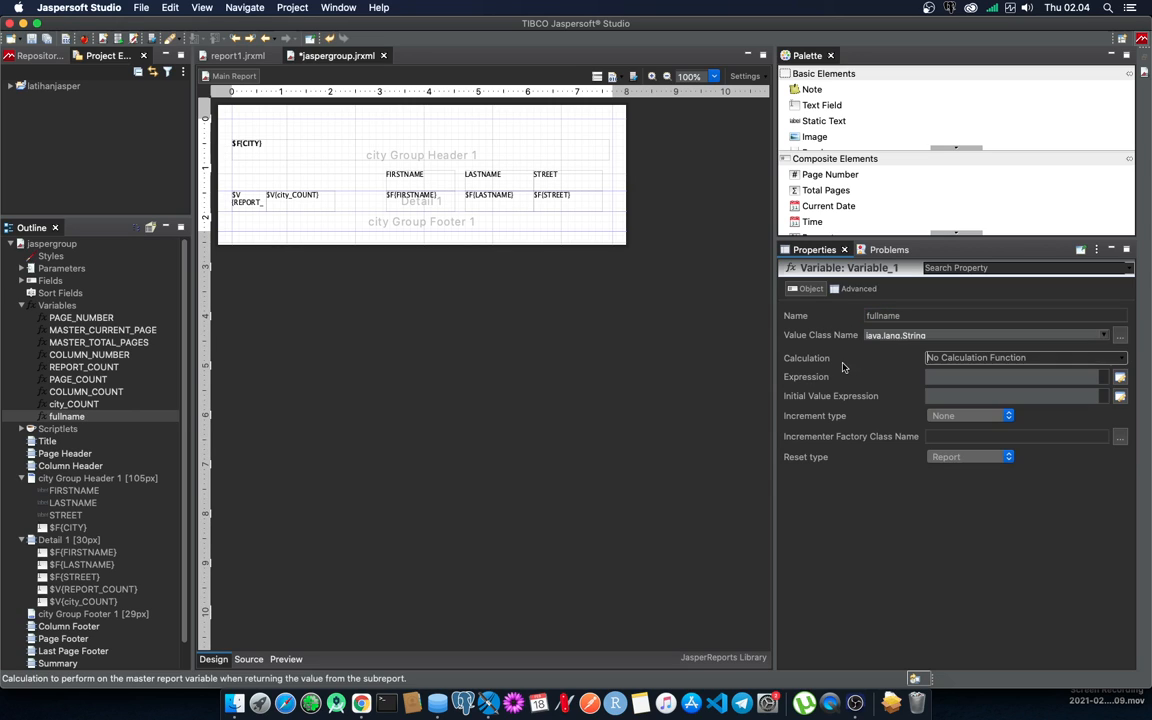
Step: Choose java.lang.String as the value class of the fullname variable
click(894, 339)
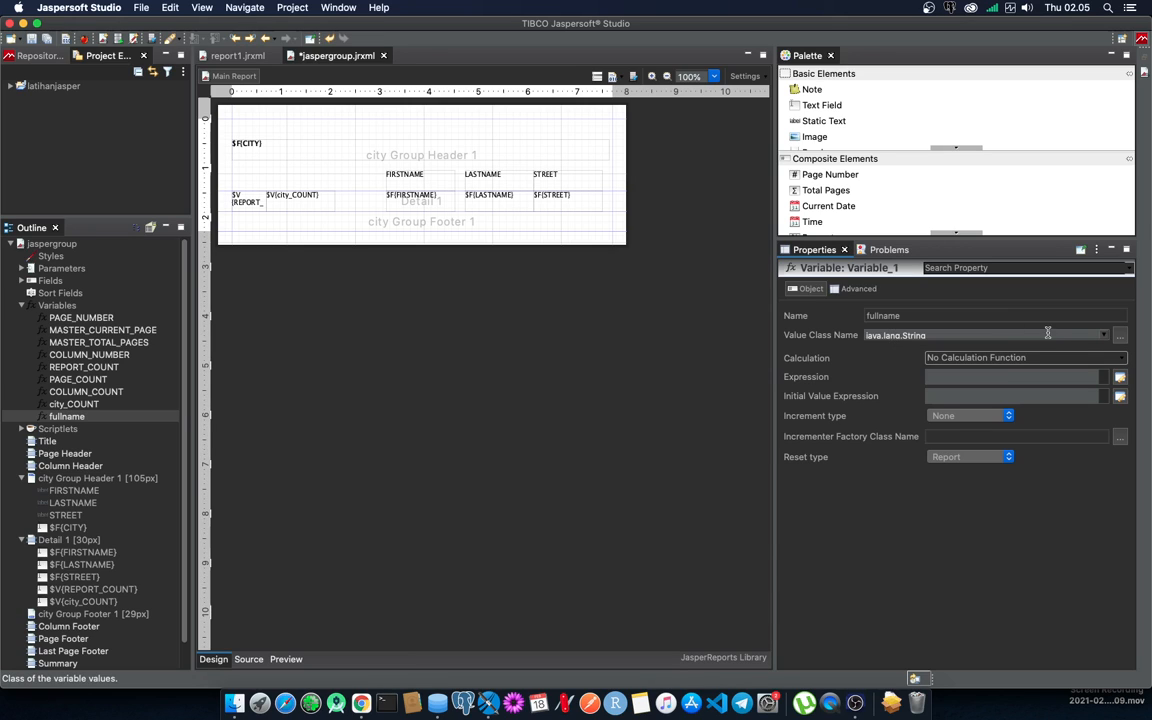
click(1105, 336)
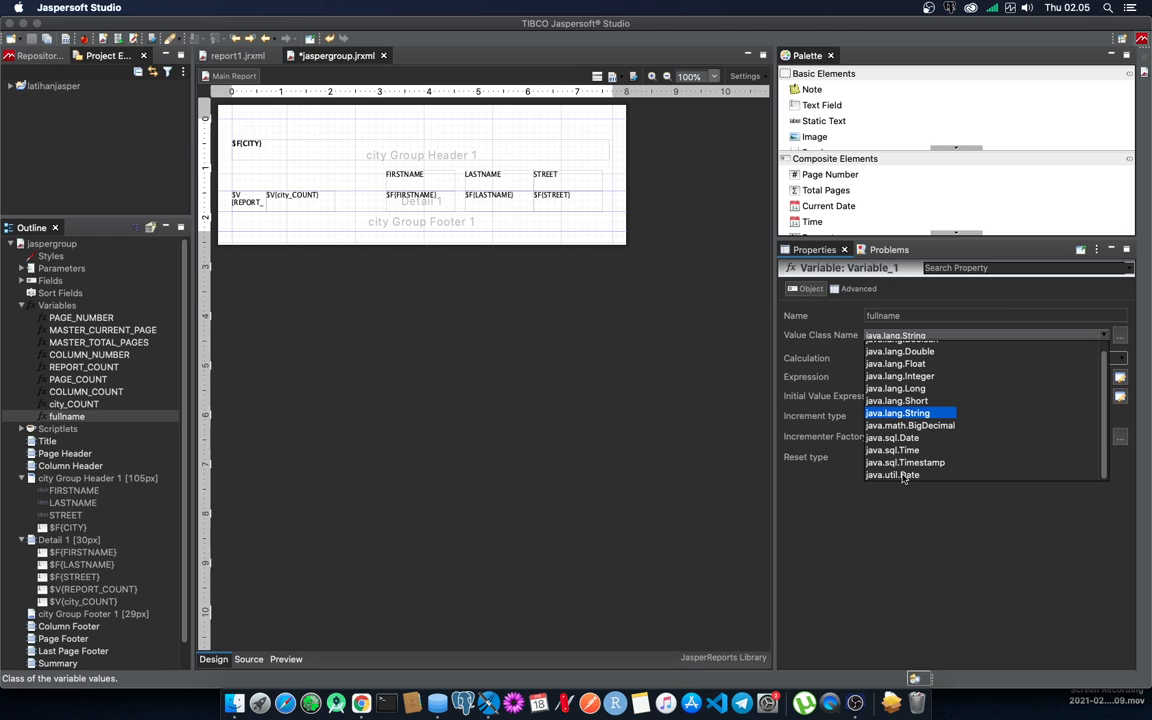
click(926, 414)
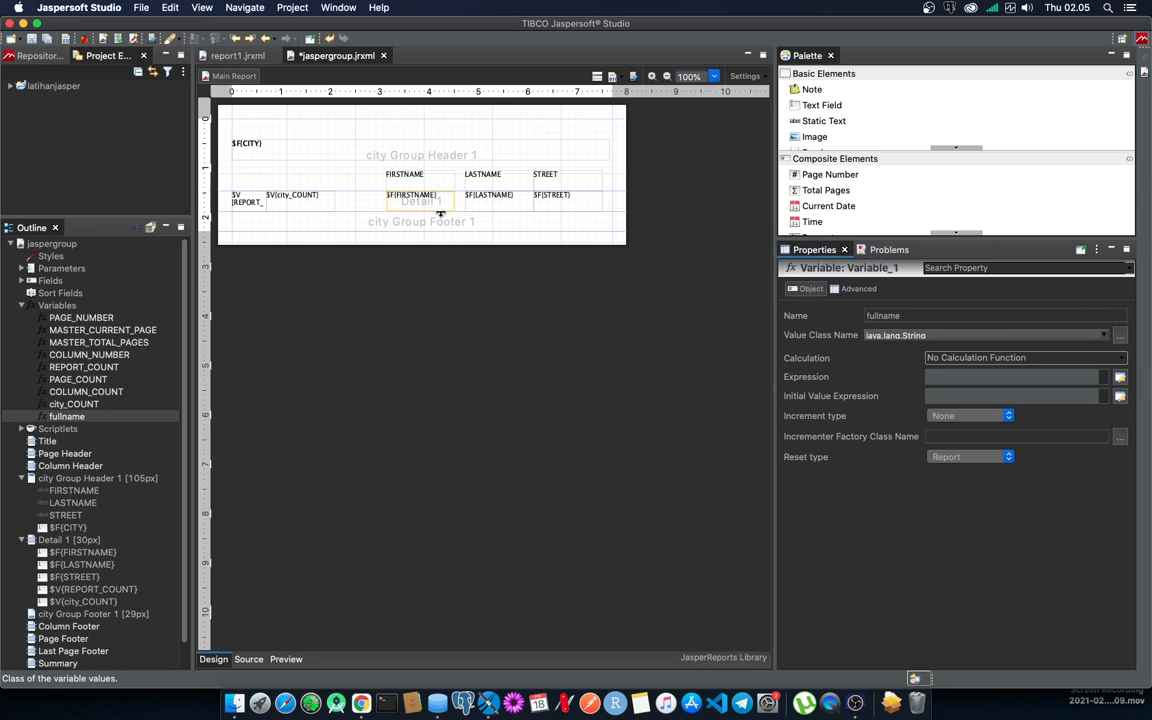
Step: Review the calculation functions for the fullname variable and choose No Calculation Function
click(1124, 362)
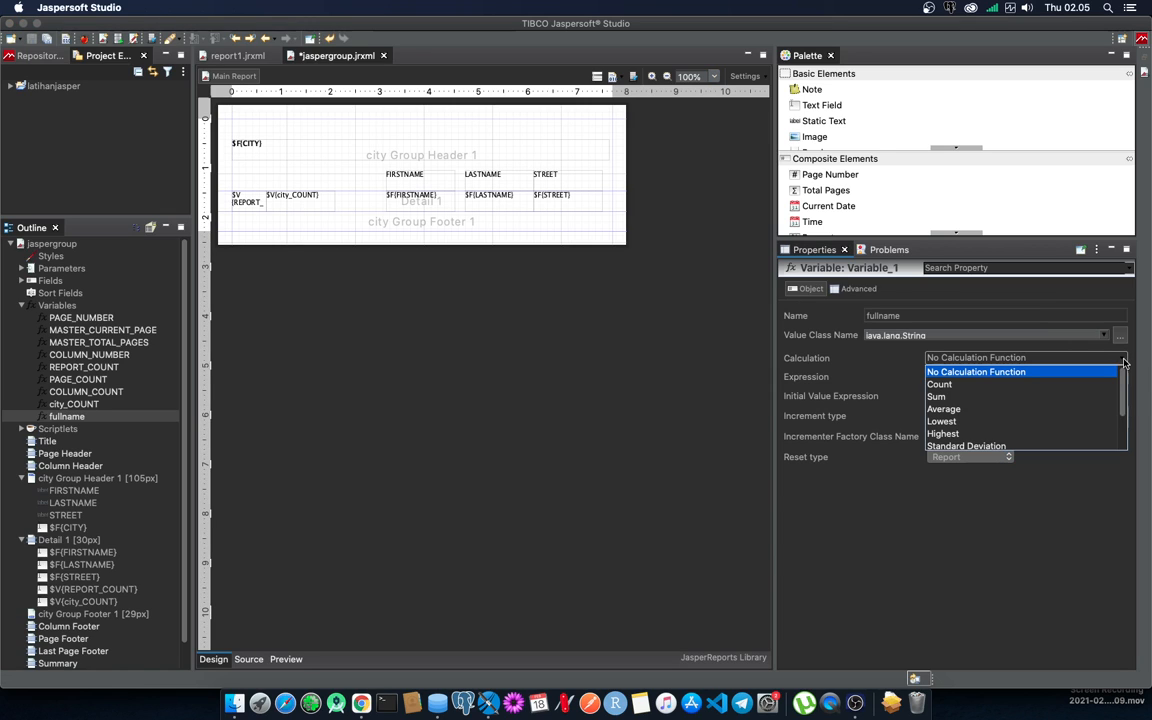
scroll(1086, 423, down, 2)
scroll(1086, 423, up, 2)
click(1125, 358)
click(1034, 375)
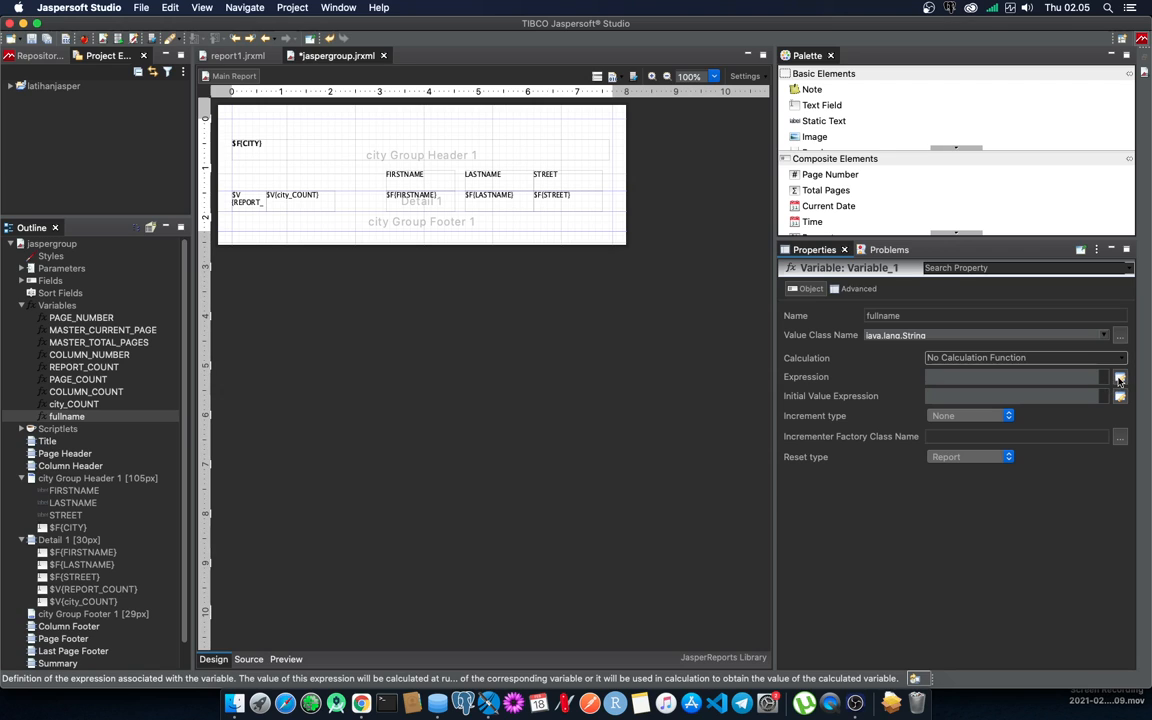
Step: Build the fullname variable's expression as $F{FIRSTNAME} + " " + $F{LASTNAME}
click(1119, 378)
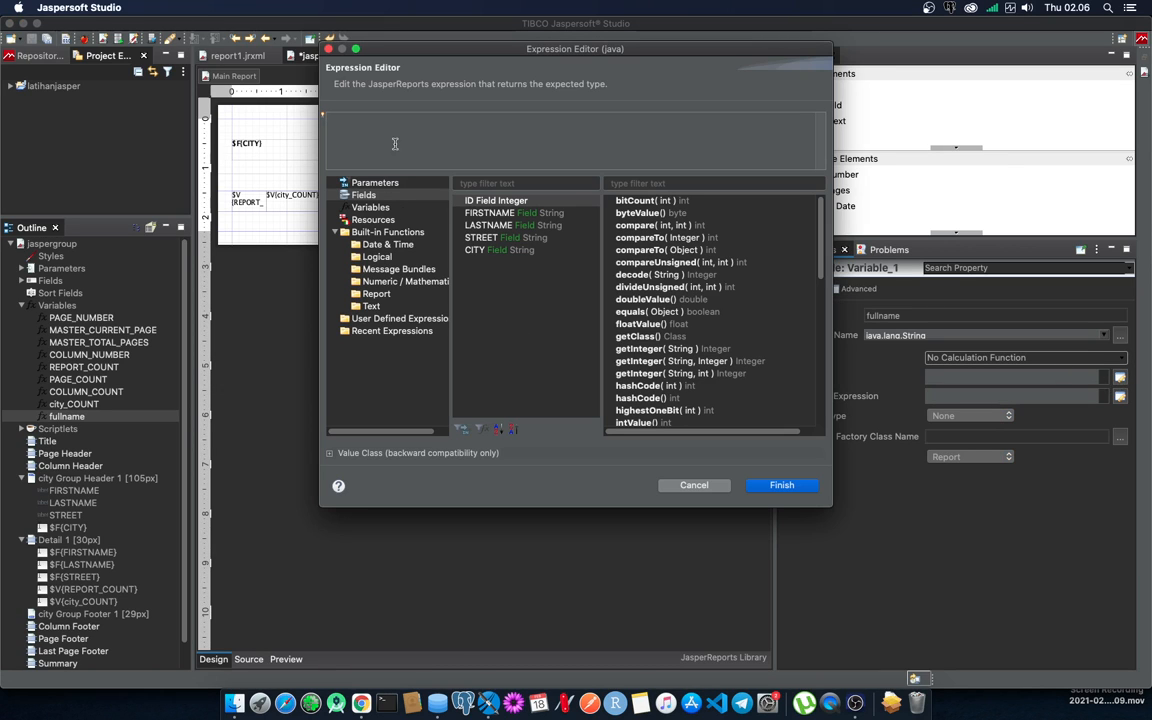
double_click(489, 215)
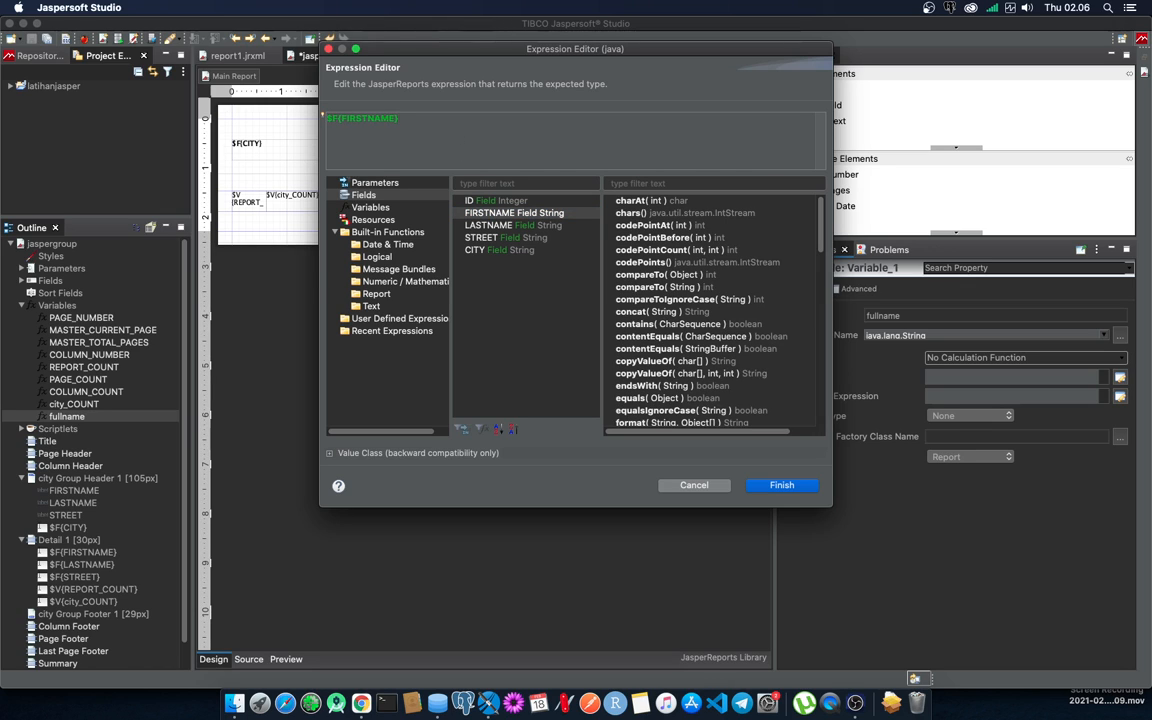
text(+ " " +)
double_click(503, 226)
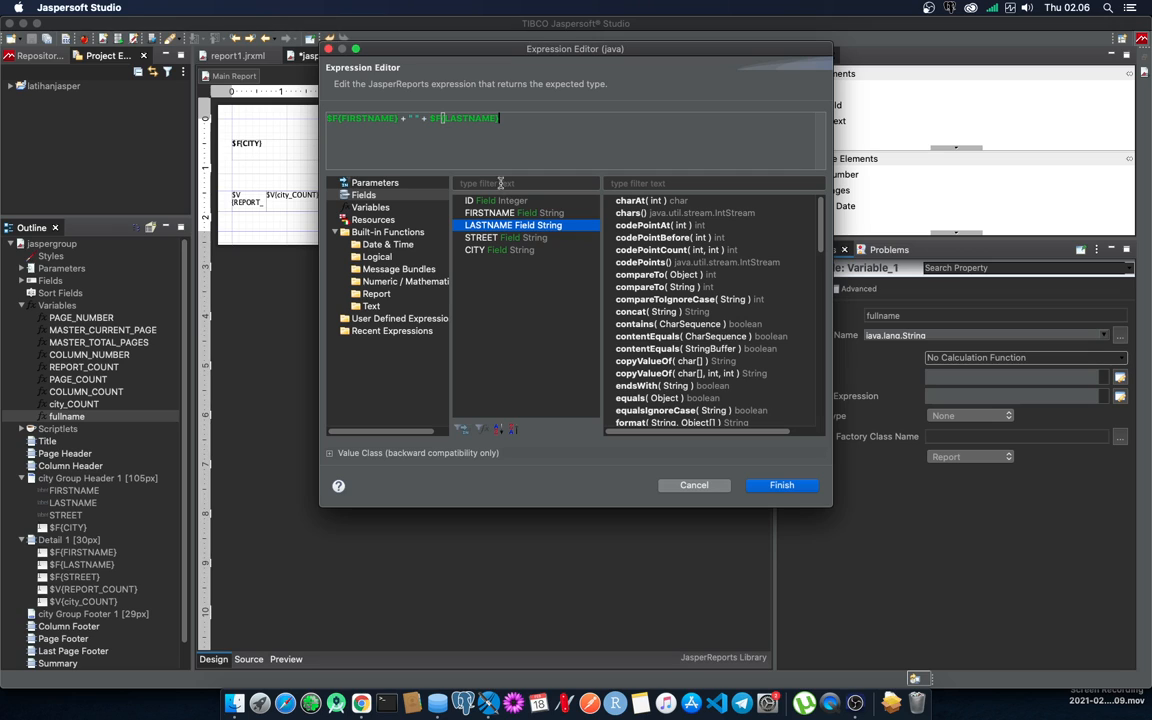
click(430, 132)
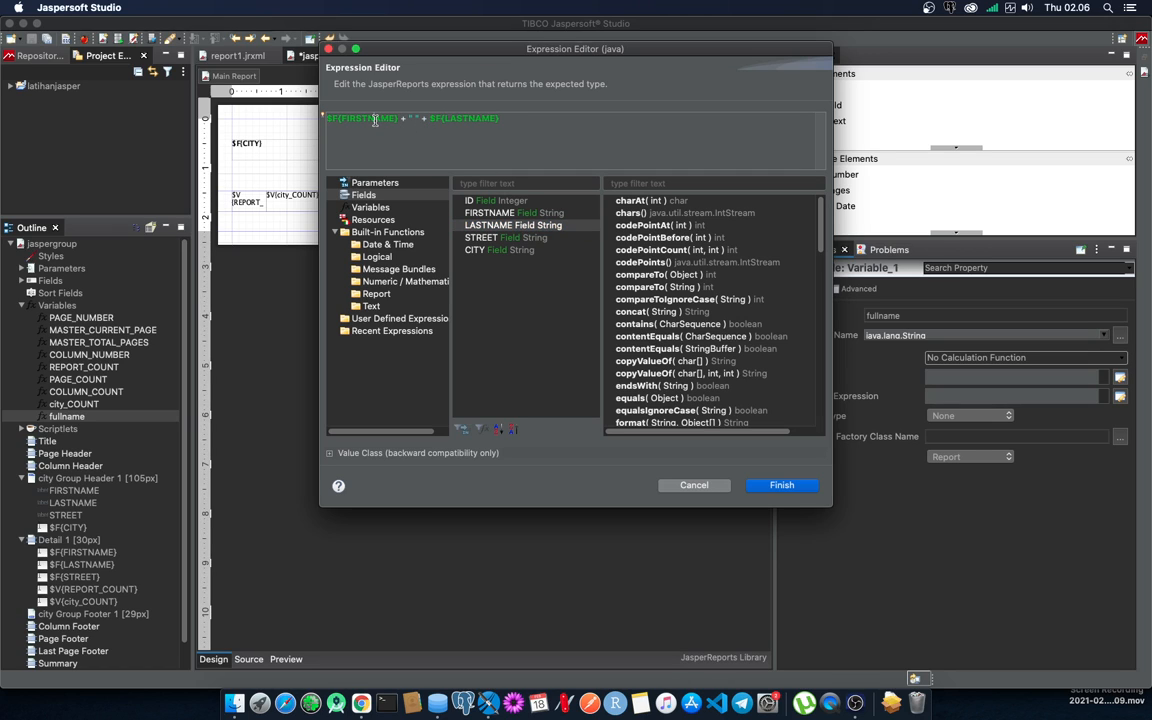
double_click(460, 119)
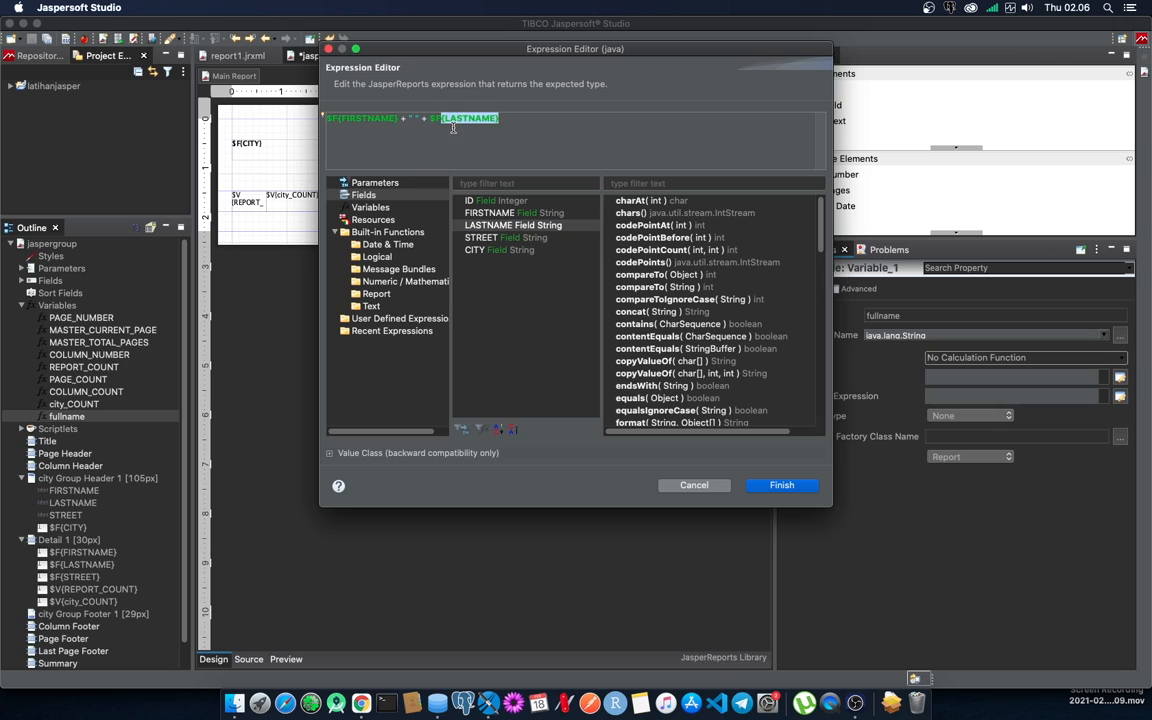
Step: Try to insert the listed toUpperCase() method after $F{FIRSTNAME} in the expression, and undo the insertion
click(403, 134)
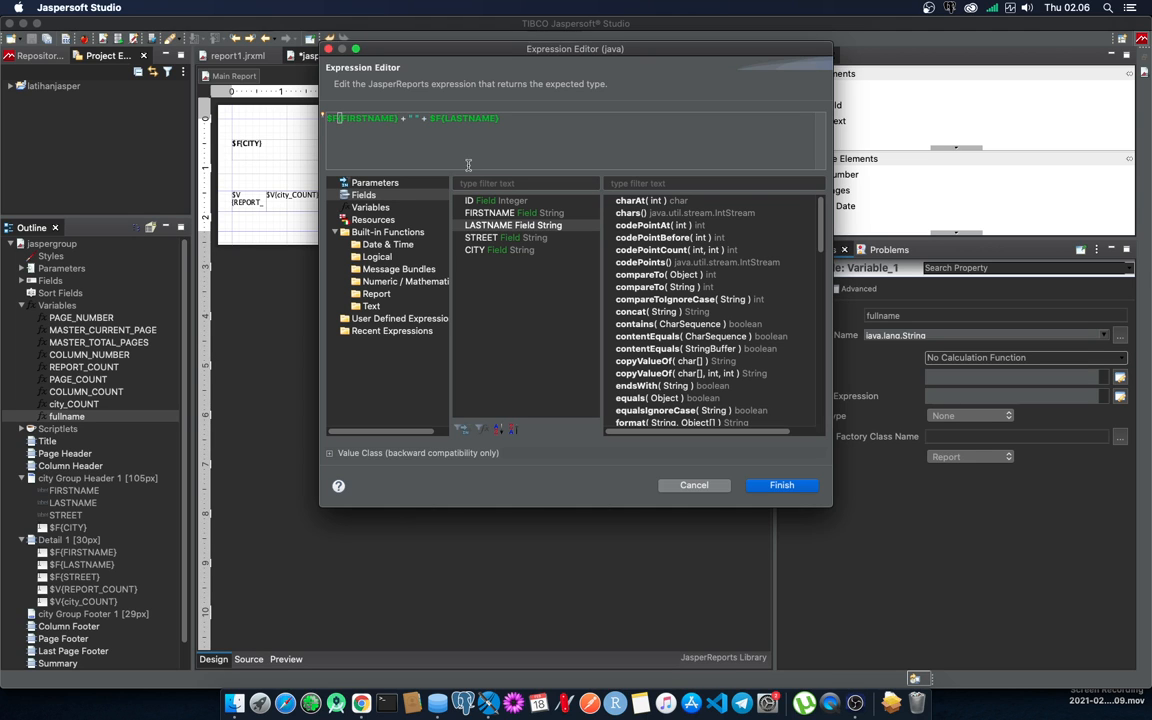
scroll(636, 296, down, 3)
scroll(666, 266, down, 15)
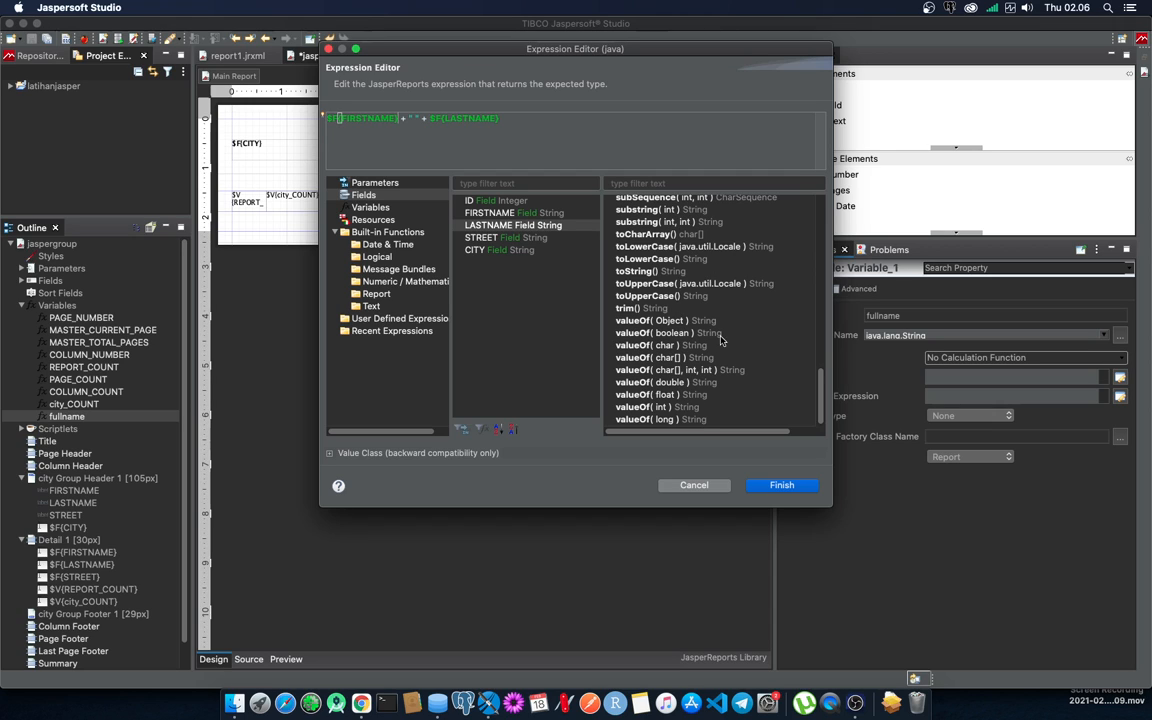
scroll(712, 341, up, 3)
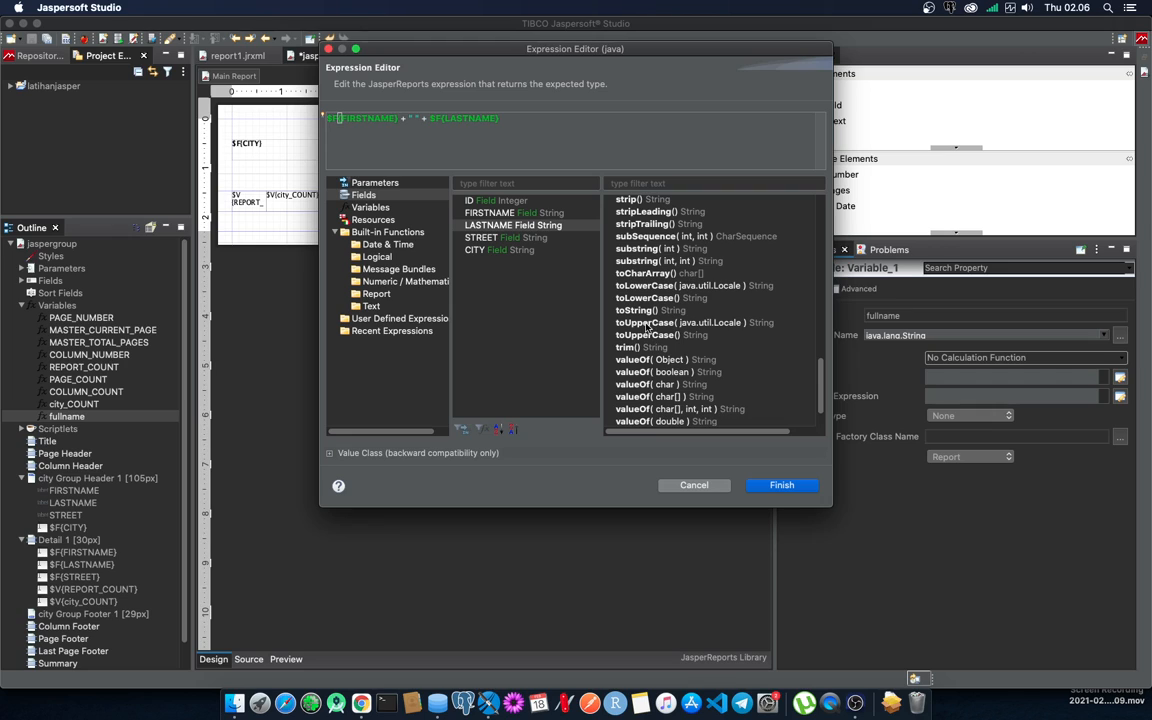
double_click(645, 335)
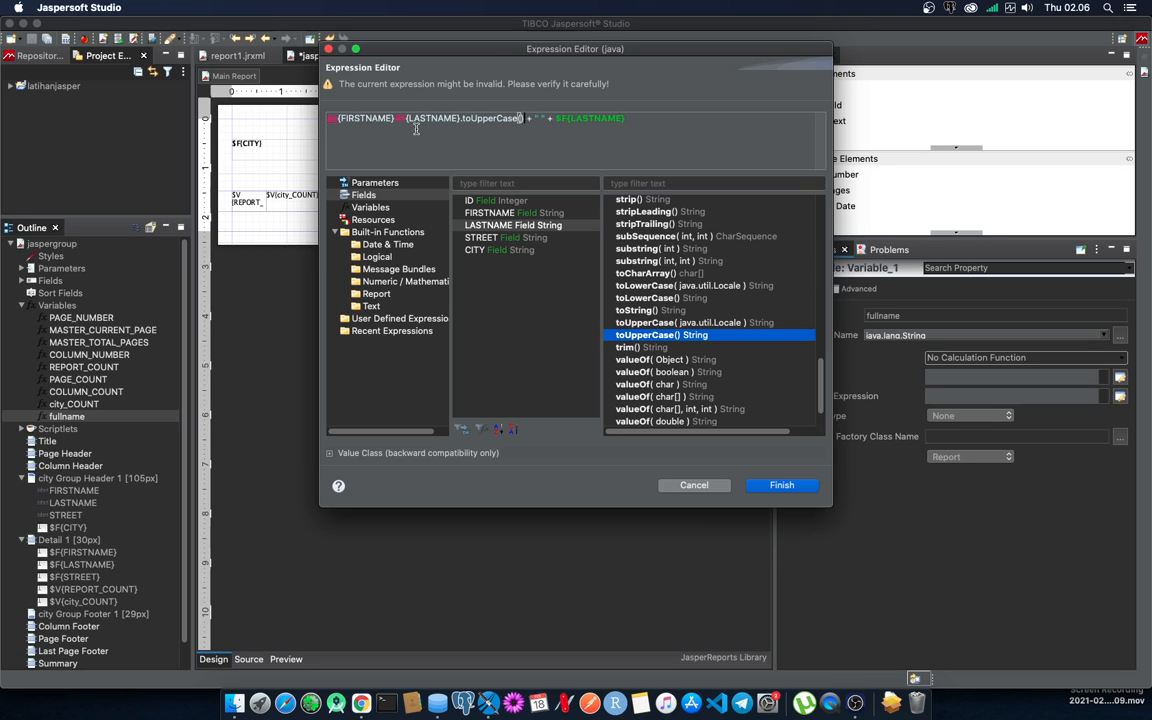
key(super+z)
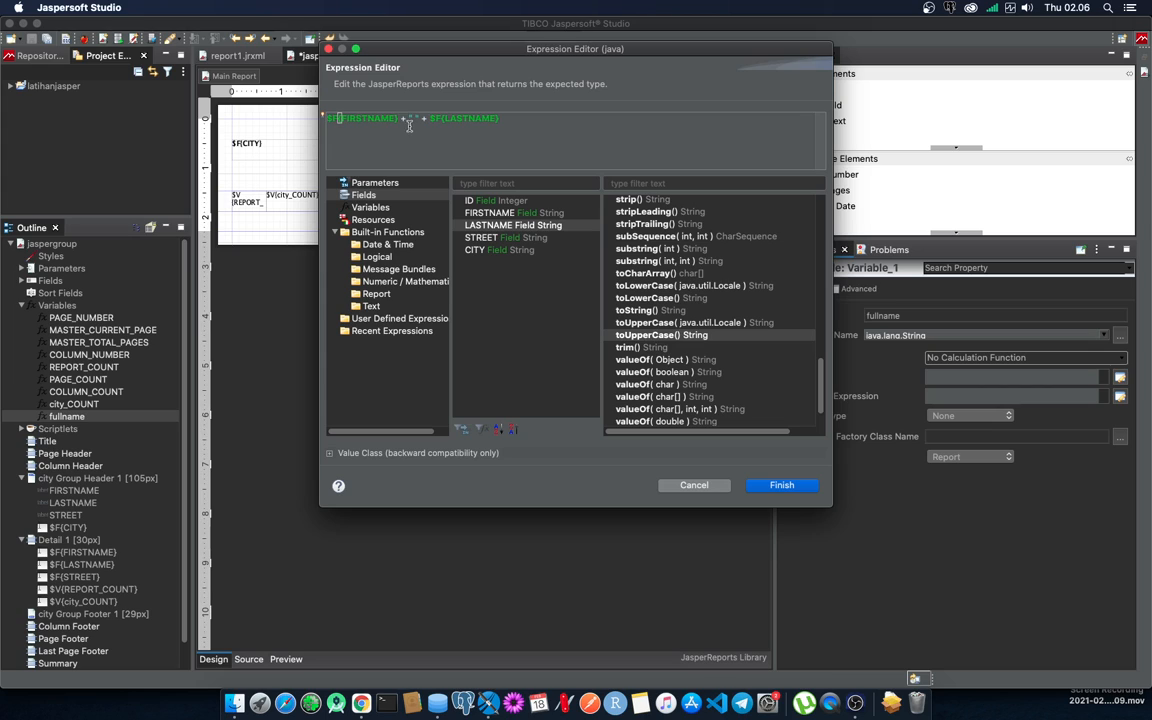
Step: Append .toUpperCase() to both $F{FIRSTNAME} and $F{LASTNAME} in the fullname expression, apply it and save the report
text(.toUpper)
text(Case())
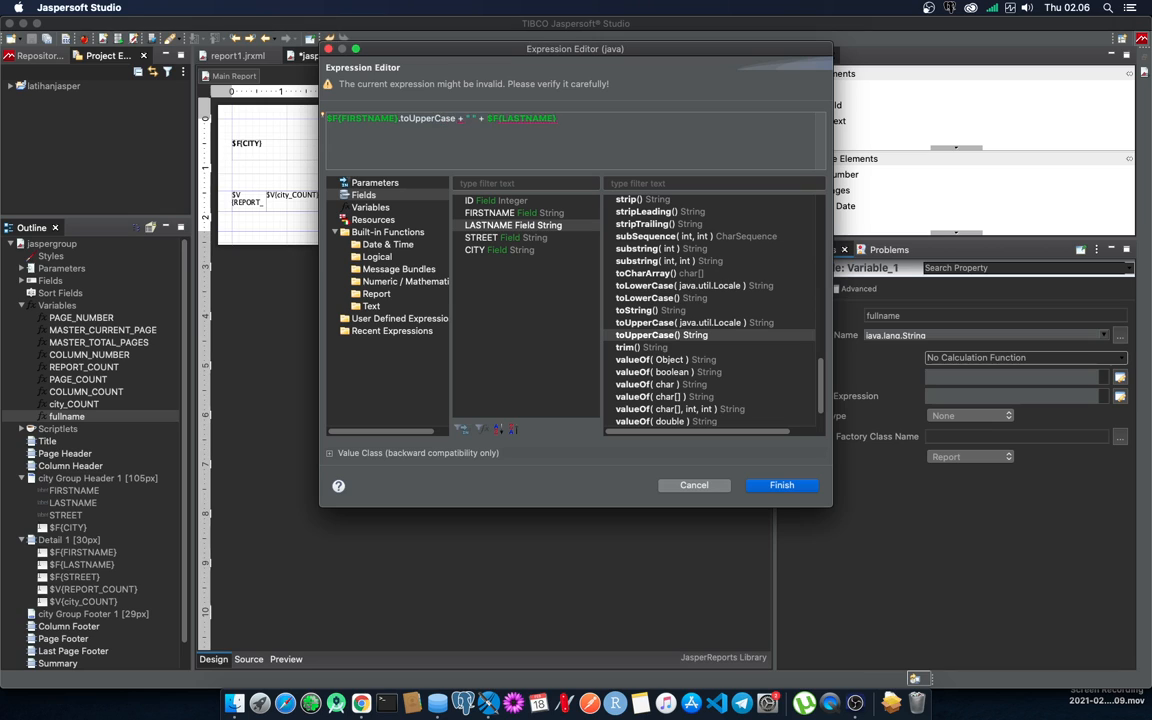
click(571, 117)
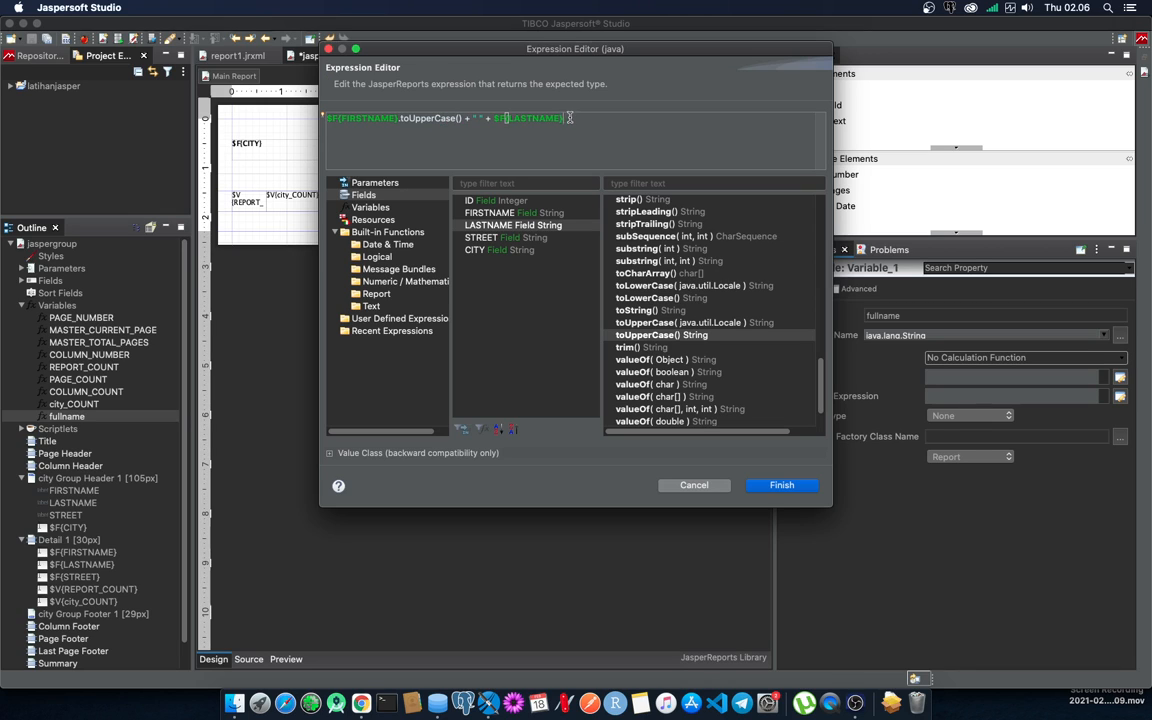
text(.)
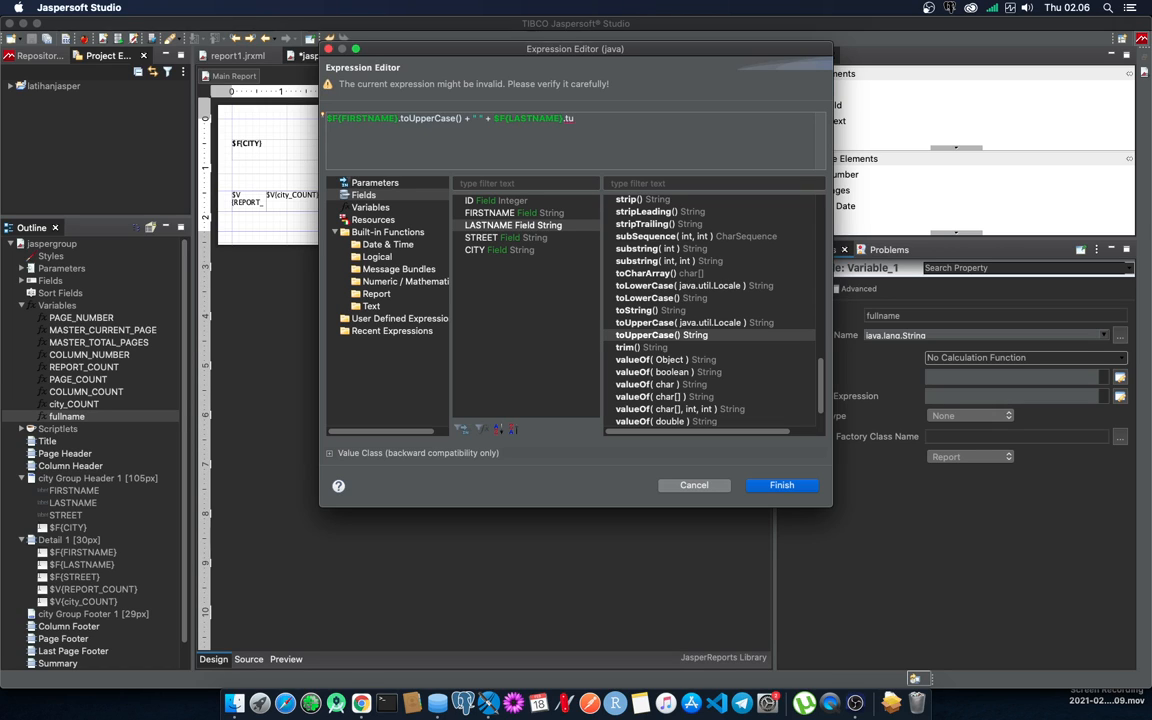
text(toUpperCase()
click(781, 485)
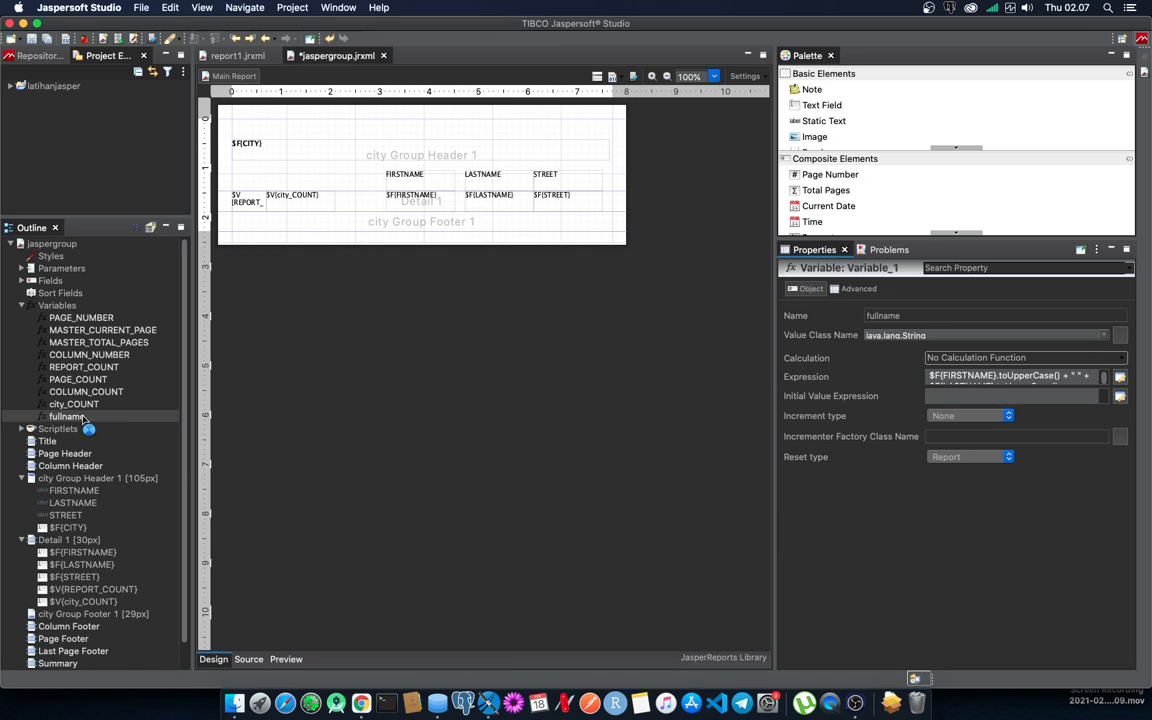
key(super+s)
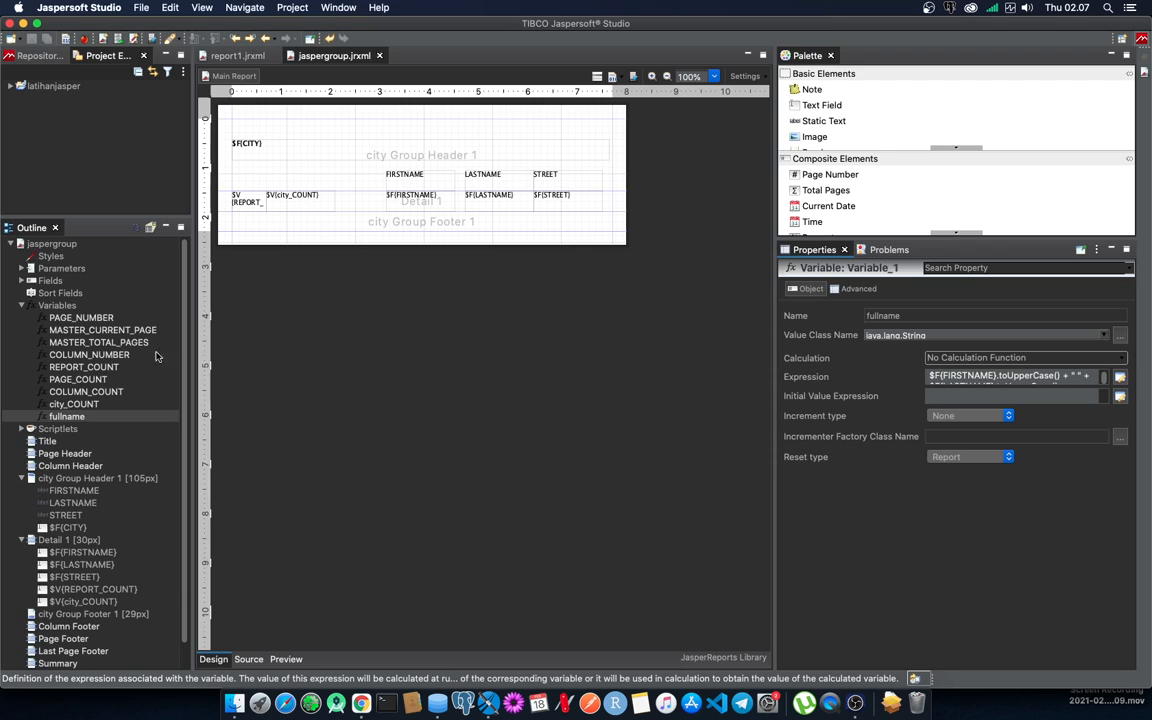
Step: Change the FIRSTNAME heading text in the city group header to Fullname
click(413, 180)
click(414, 178)
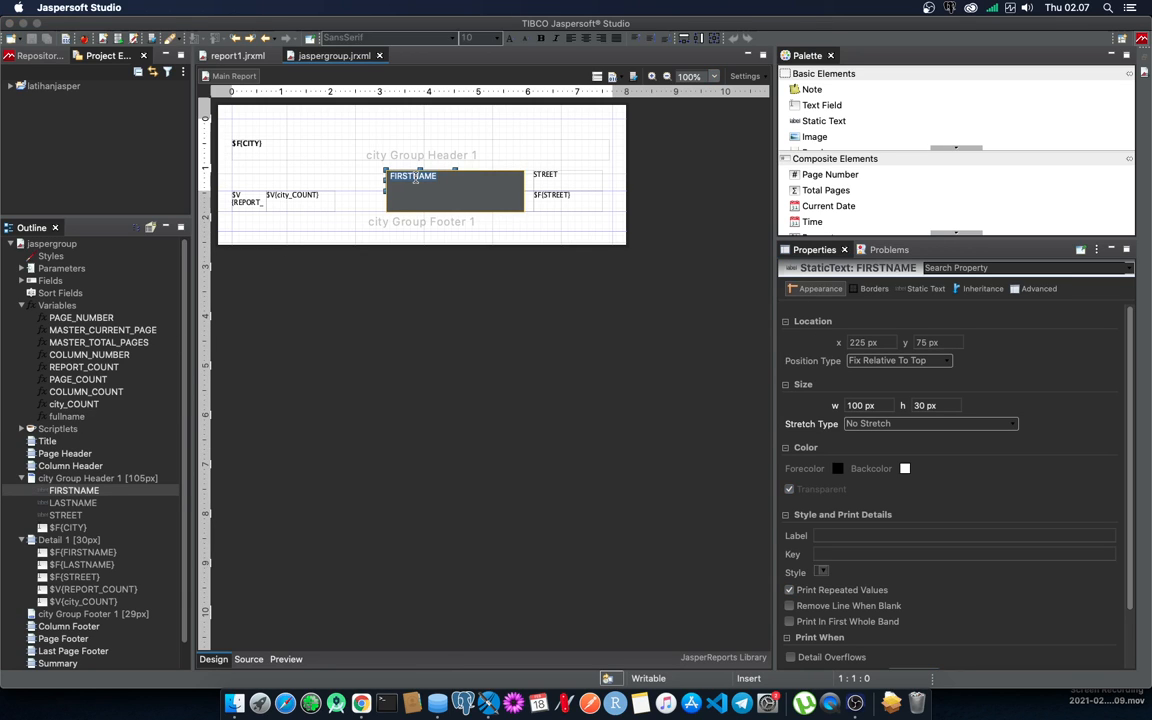
double_click(414, 178)
text(Fullname)
click(442, 283)
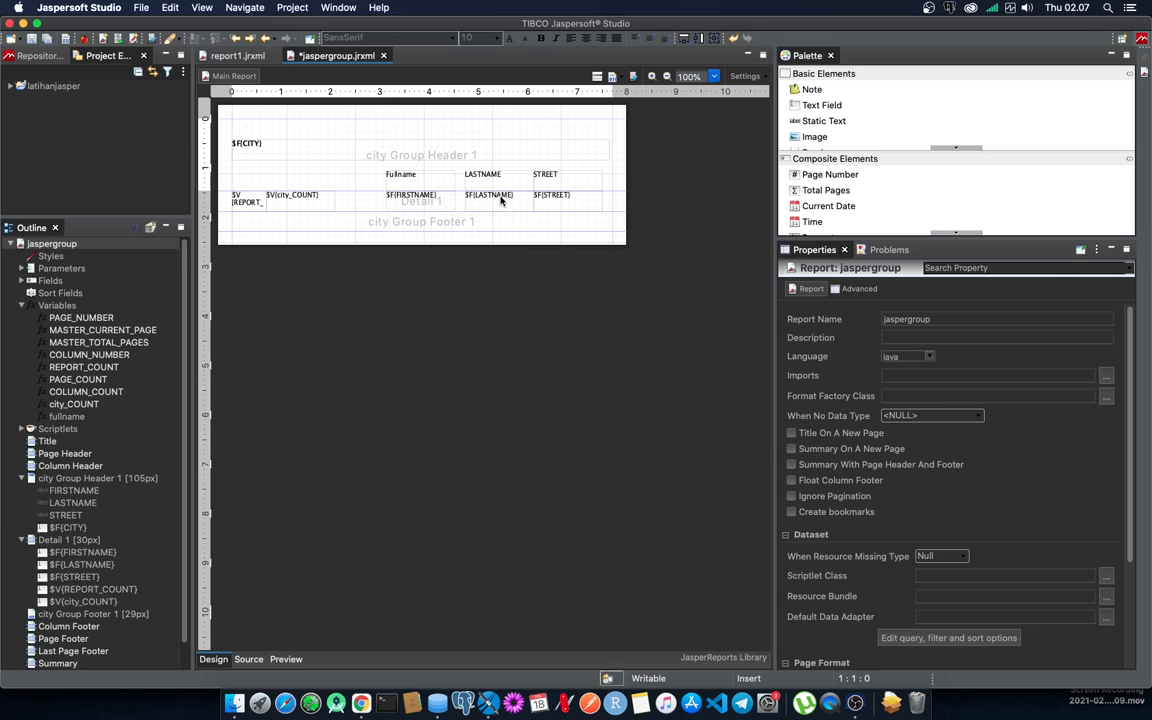
Step: Delete the LASTNAME heading together with the $F{FIRSTNAME} and $F{LASTNAME} fields in Detail 1
click(501, 201)
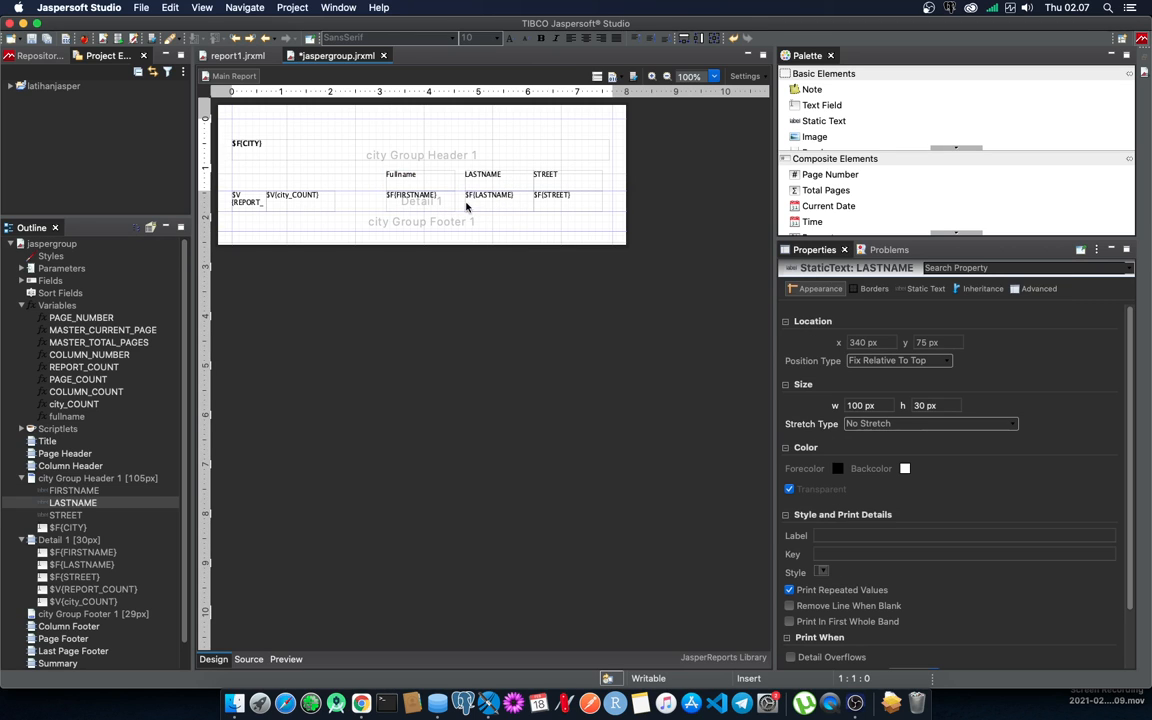
shift+click(397, 199)
shift+click(475, 180)
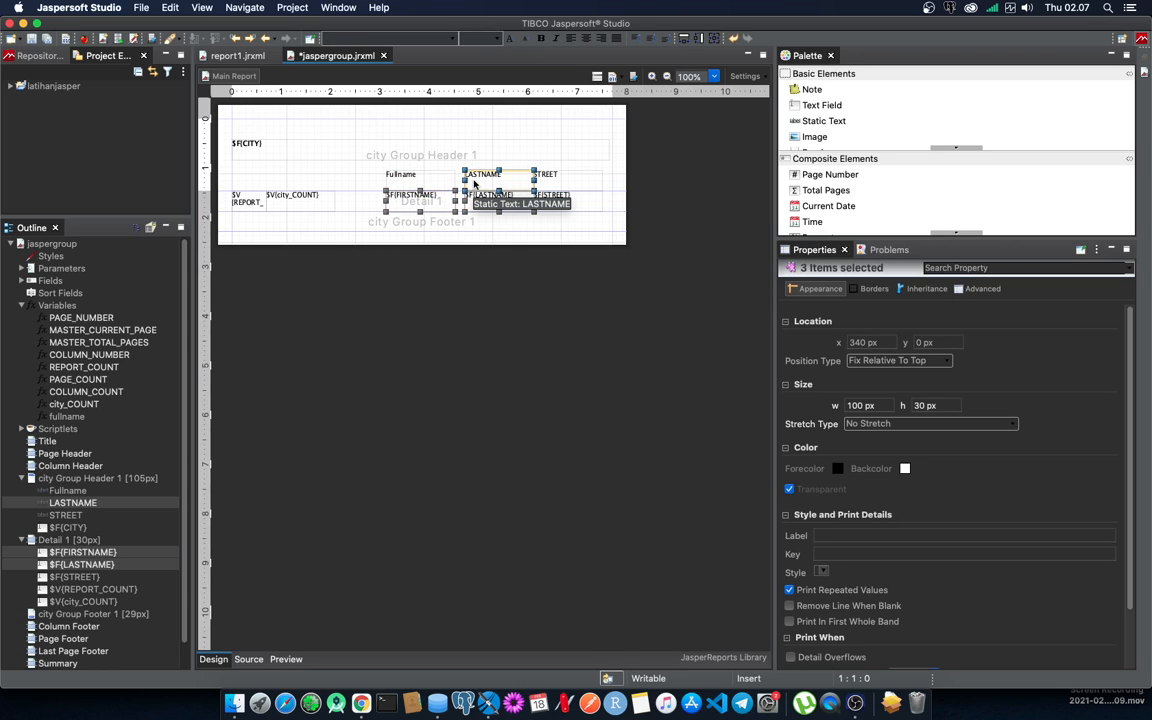
key(Delete)
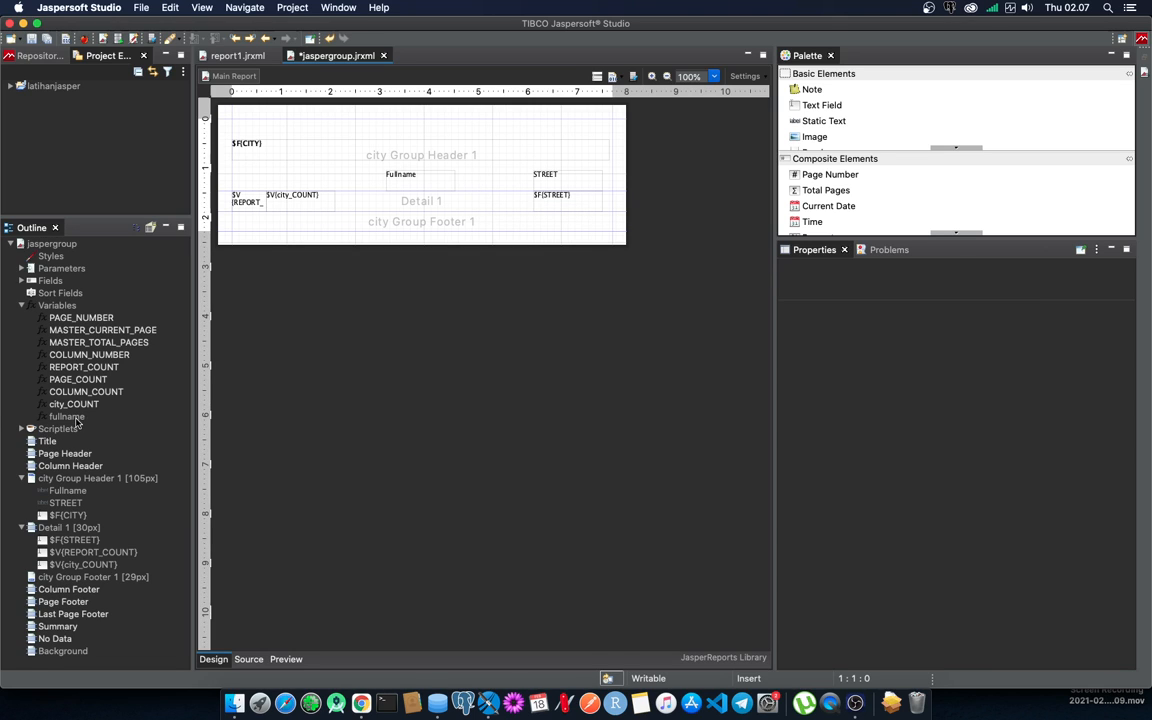
Step: Place the fullname variable in Detail 1 beneath the Fullname heading and make both elements 205 px wide
drag(70, 416, 527, 184)
click(405, 175)
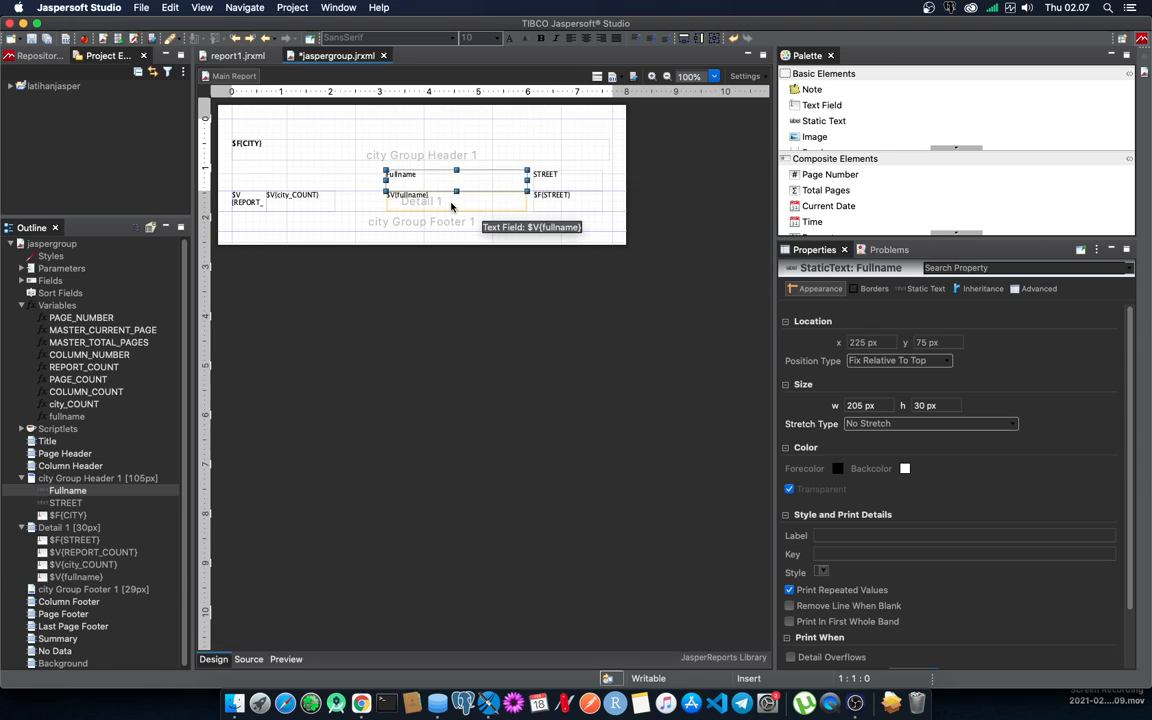
click(410, 195)
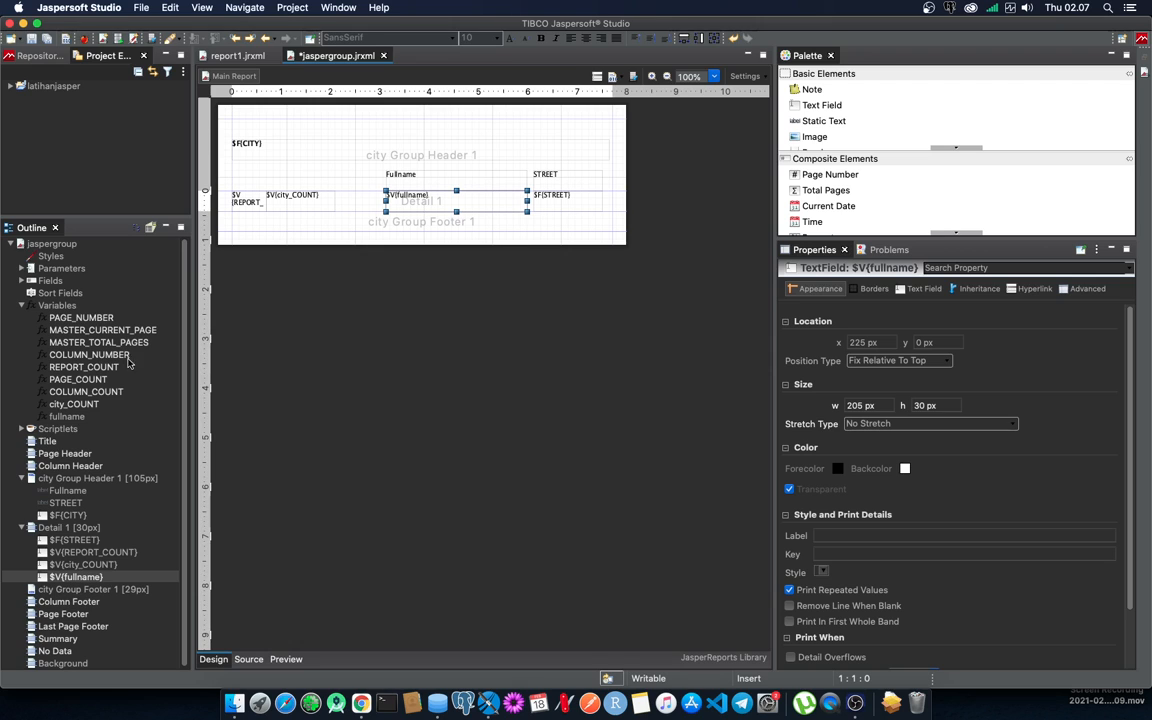
Step: Create another report variable and name it tanggal
click(62, 306)
right_click(67, 311)
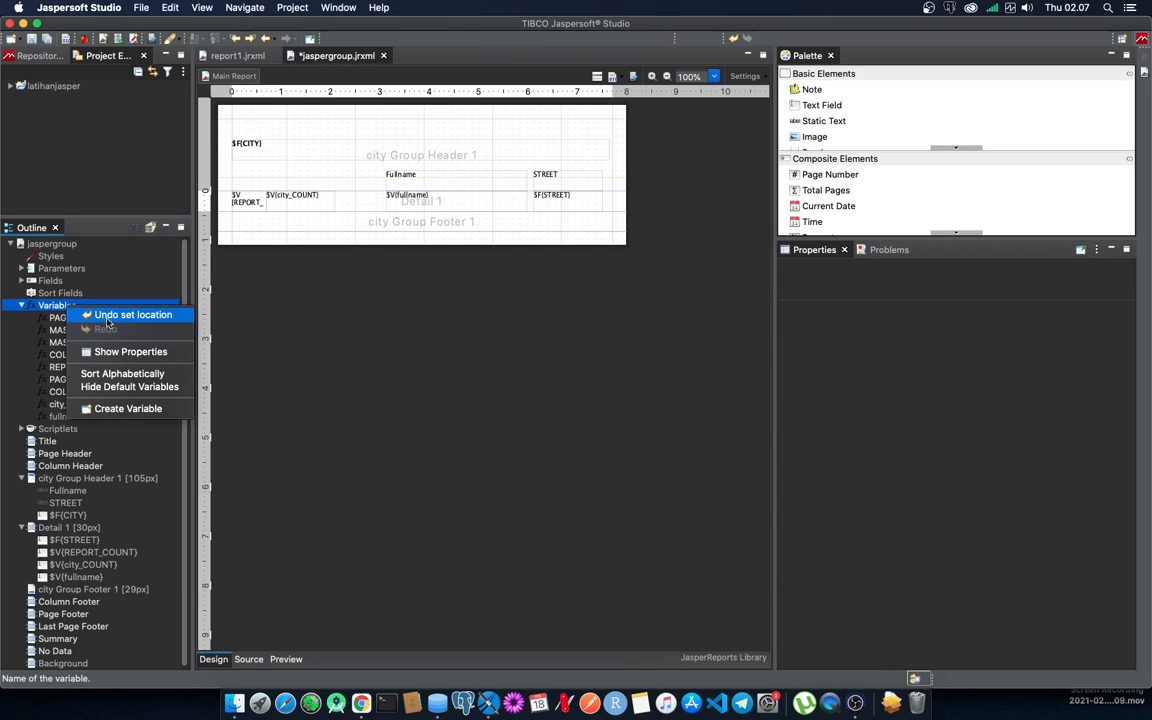
click(622, 313)
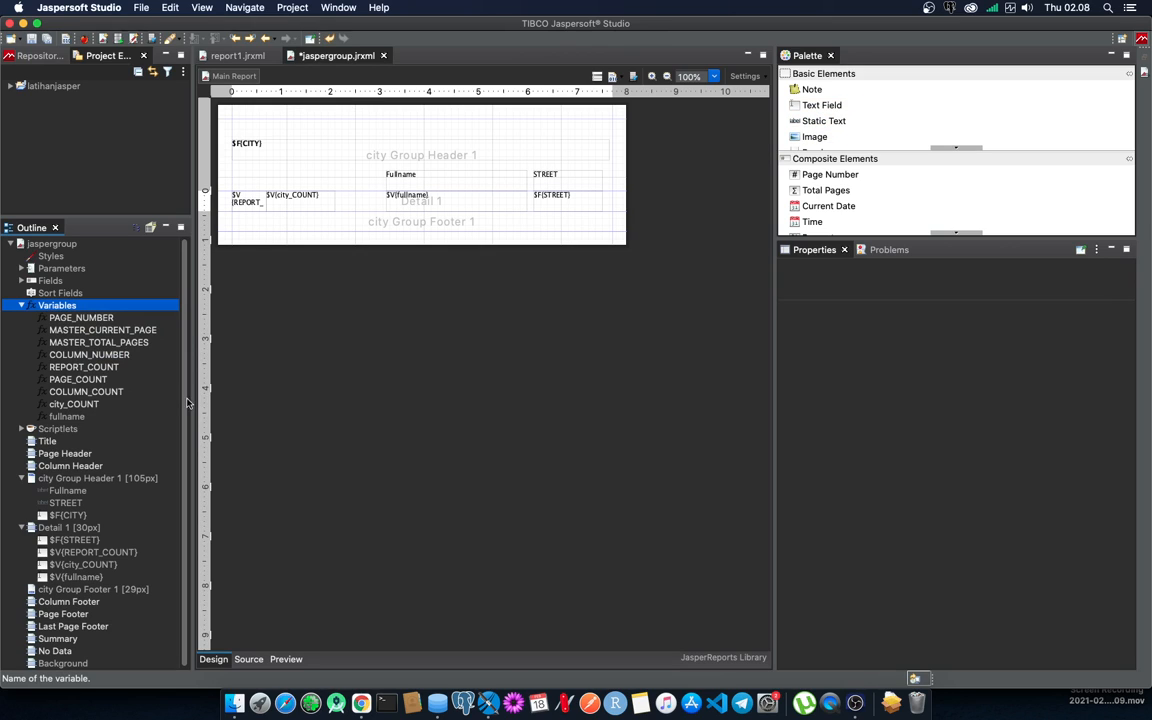
right_click(96, 308)
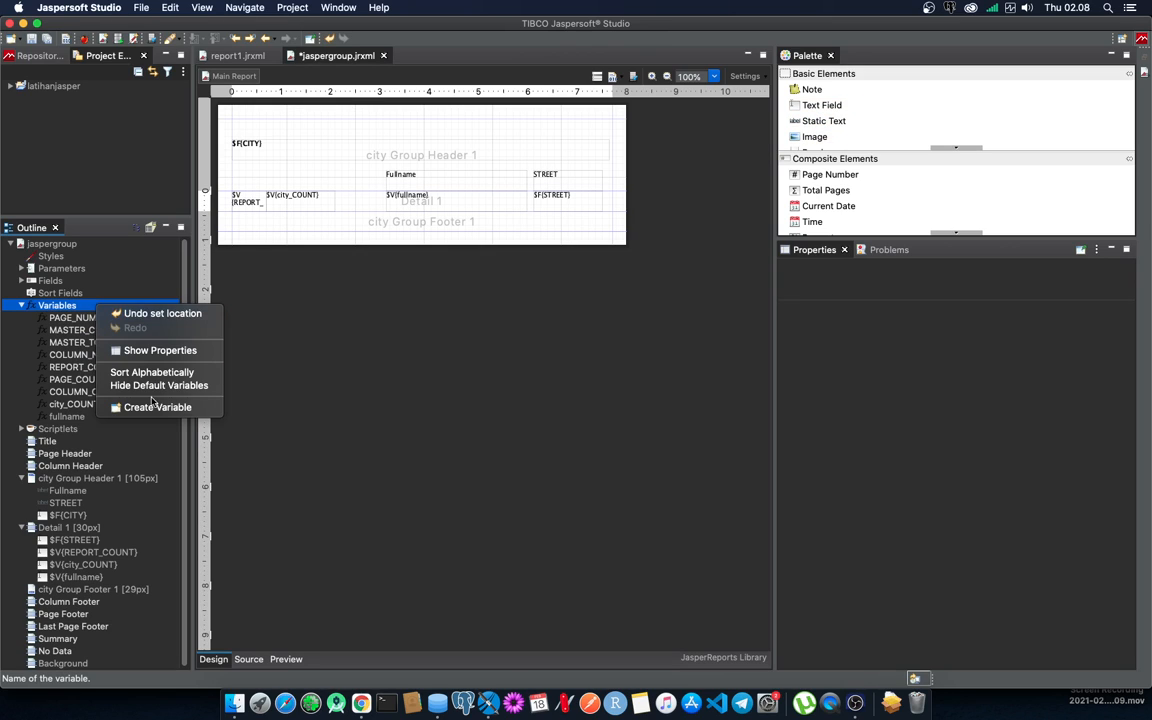
click(435, 357)
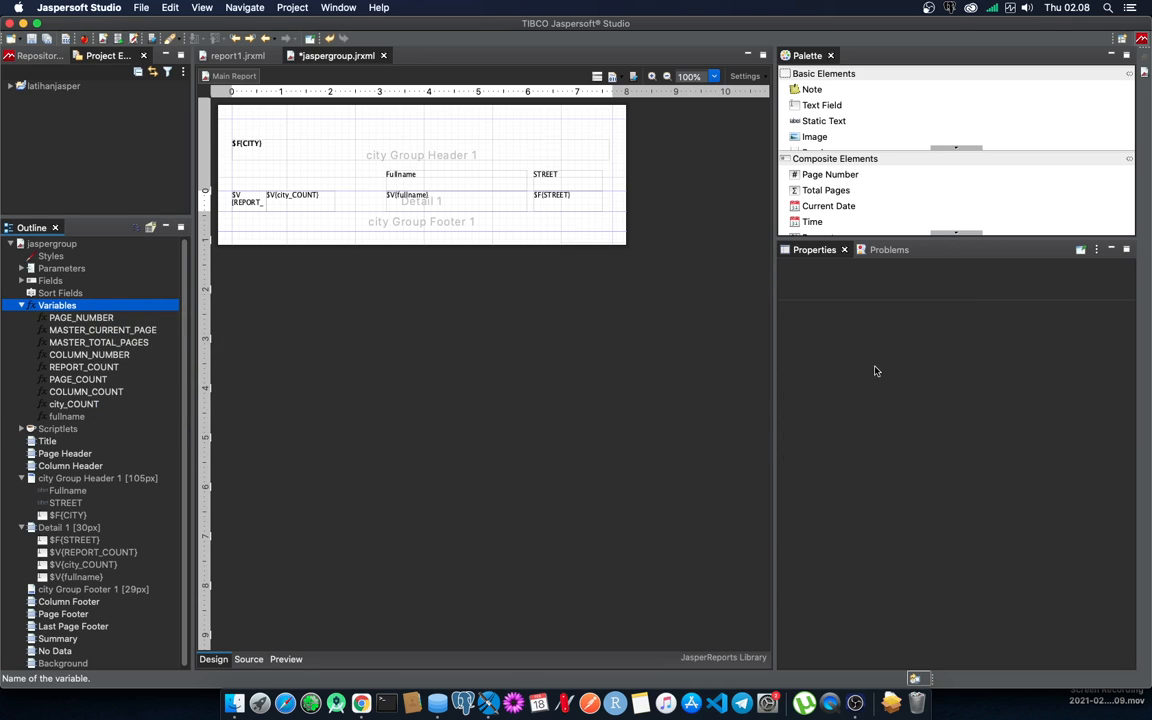
double_click(895, 317)
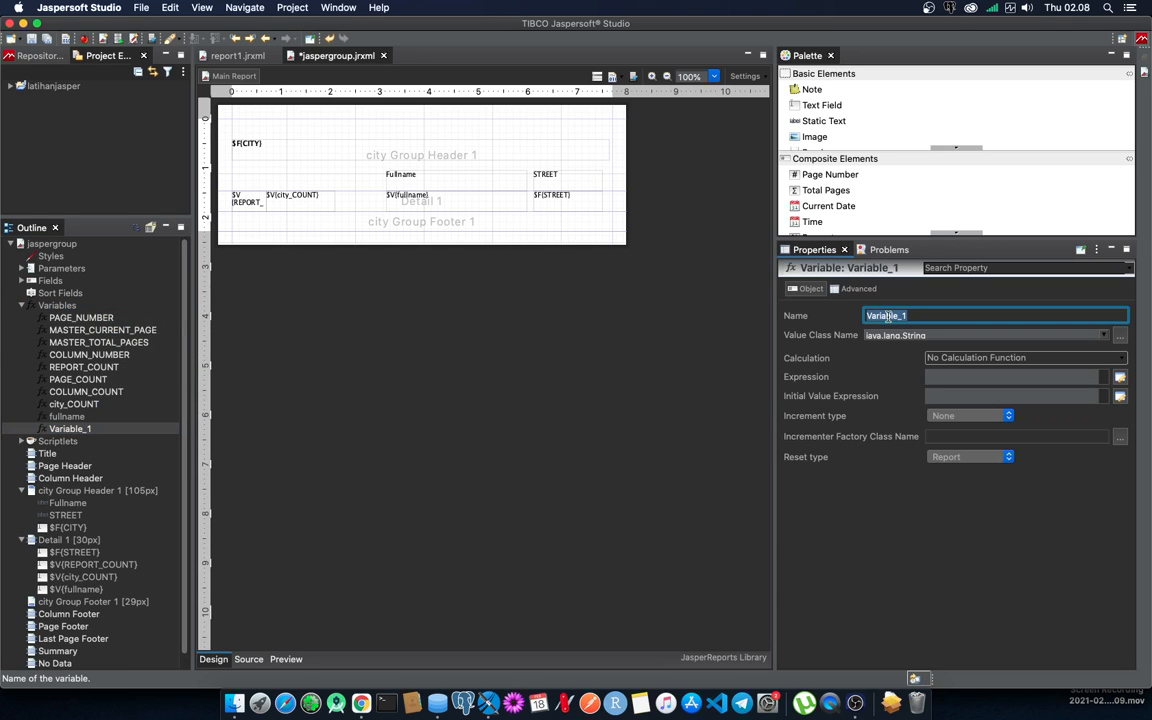
text(tanggal)
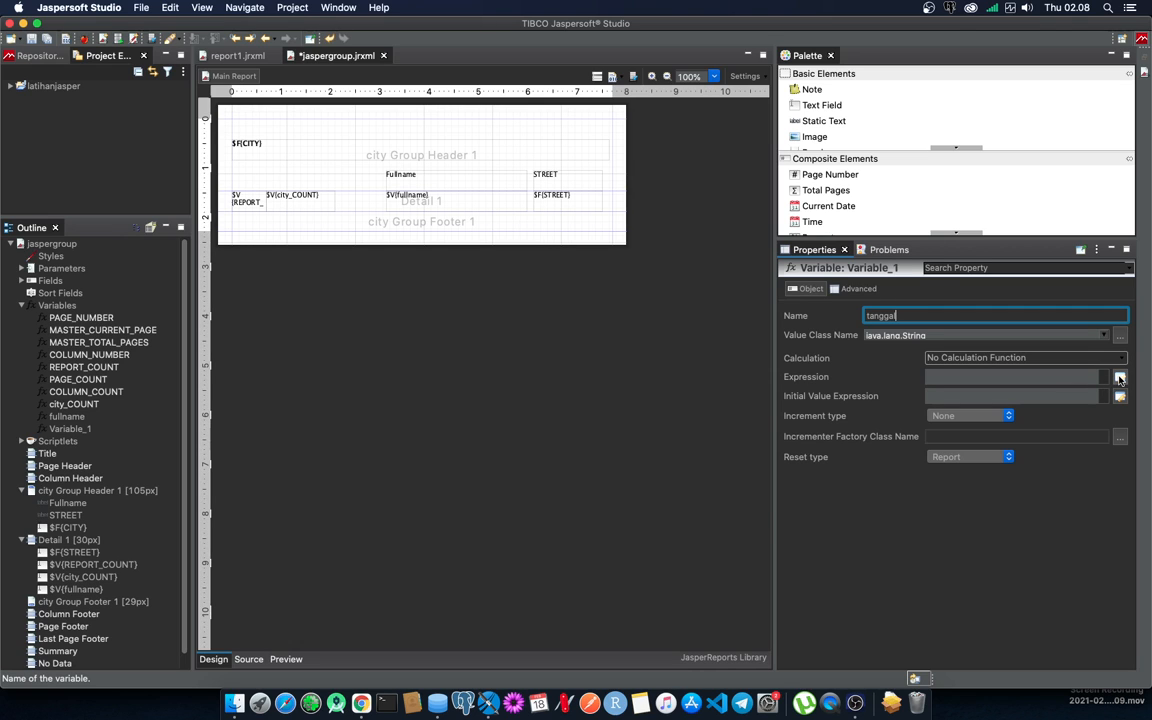
Step: Set the tanggal variable's expression to new SimpleDateFormat("dd MMMM yyyy").format(new Date())
click(1120, 379)
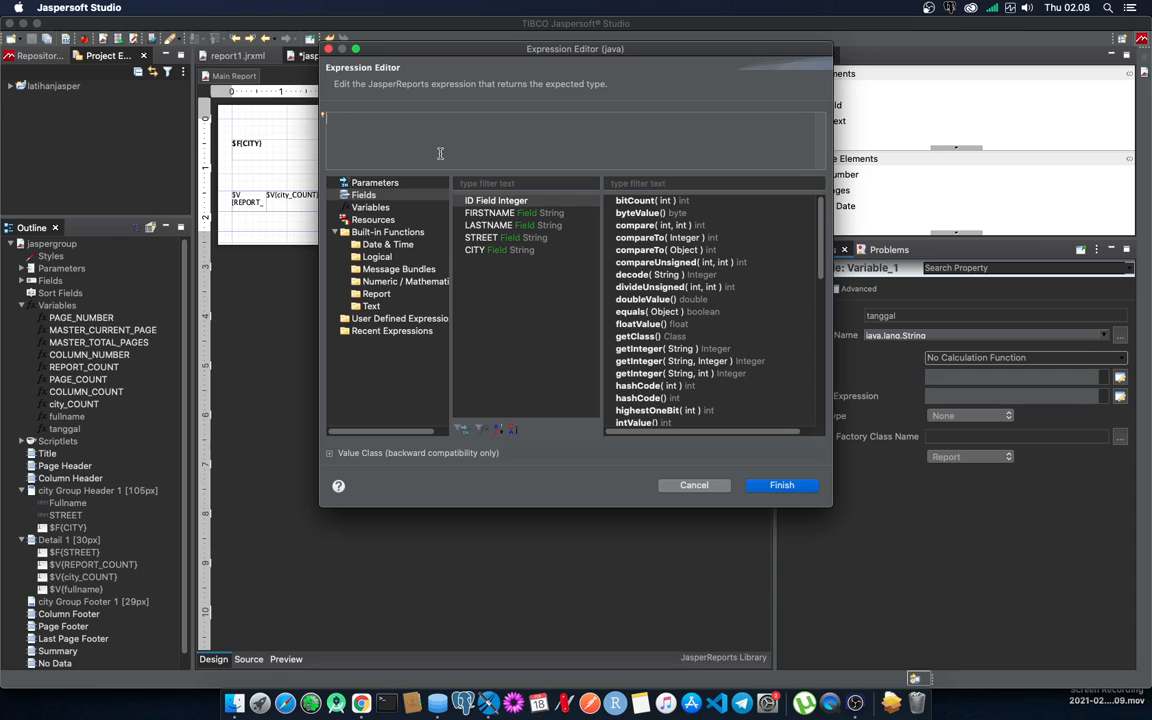
text(new S)
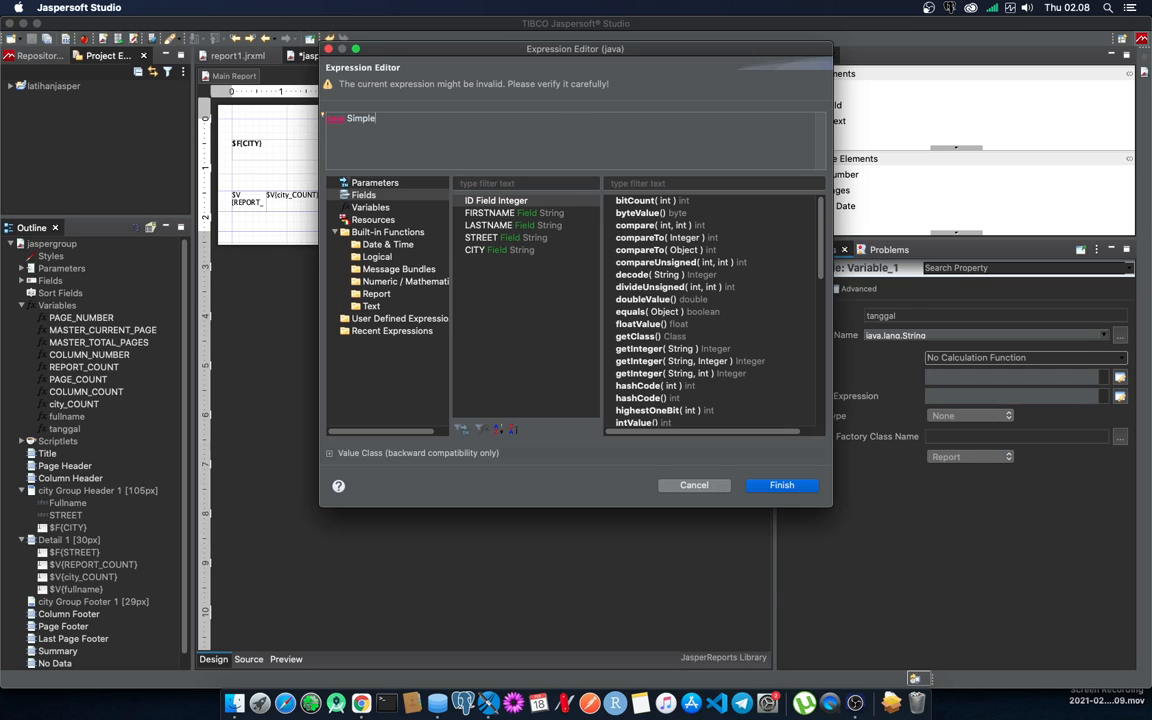
text(impleDateFormat("dd)
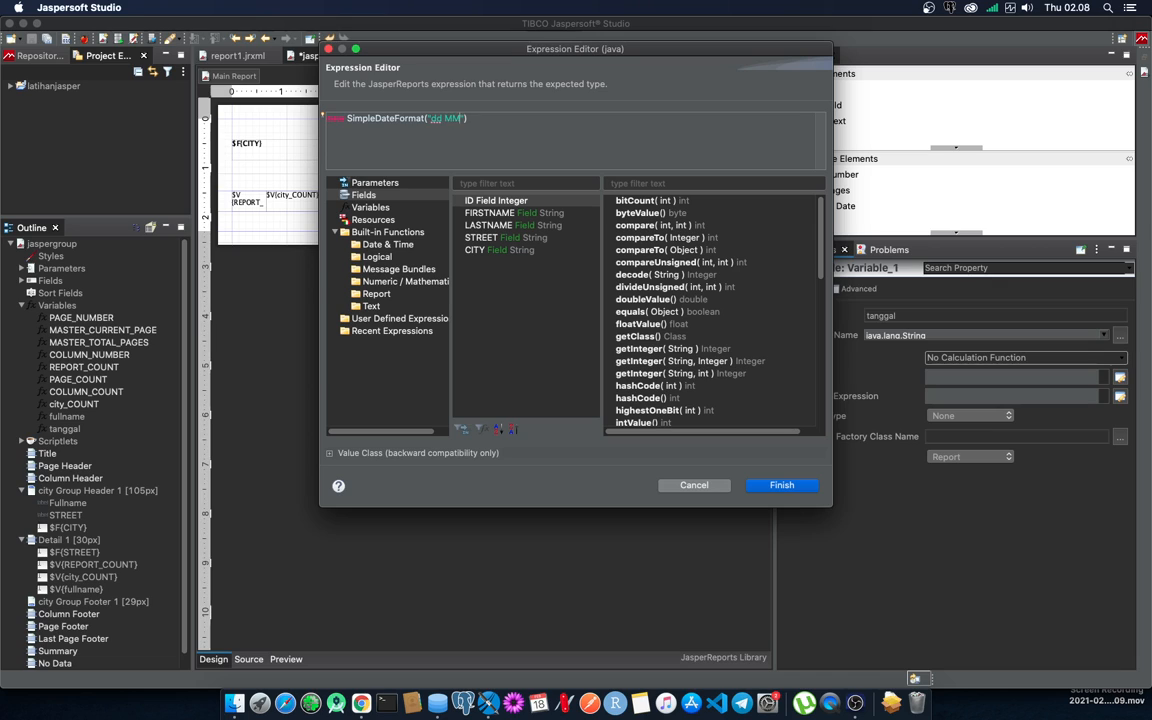
text(MM yyyy)
double_click(460, 119)
click(493, 119)
text(y"))
text(.format)
text(Da)
key(BackSpace)
text(new)
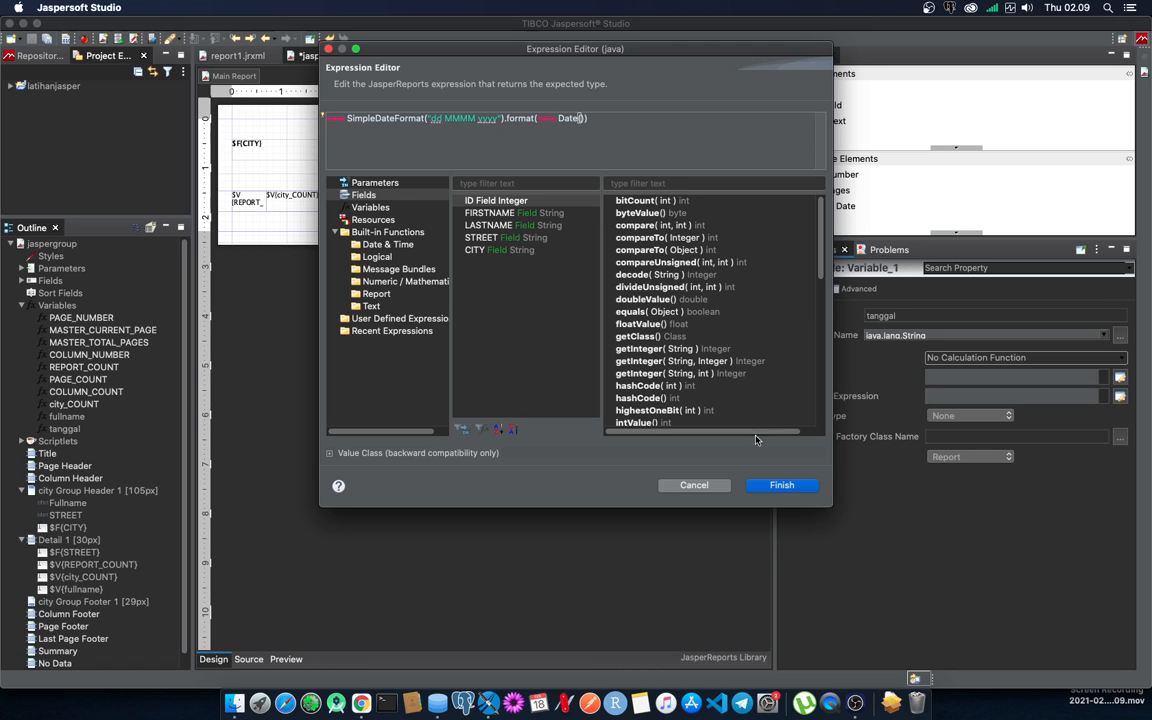
click(782, 485)
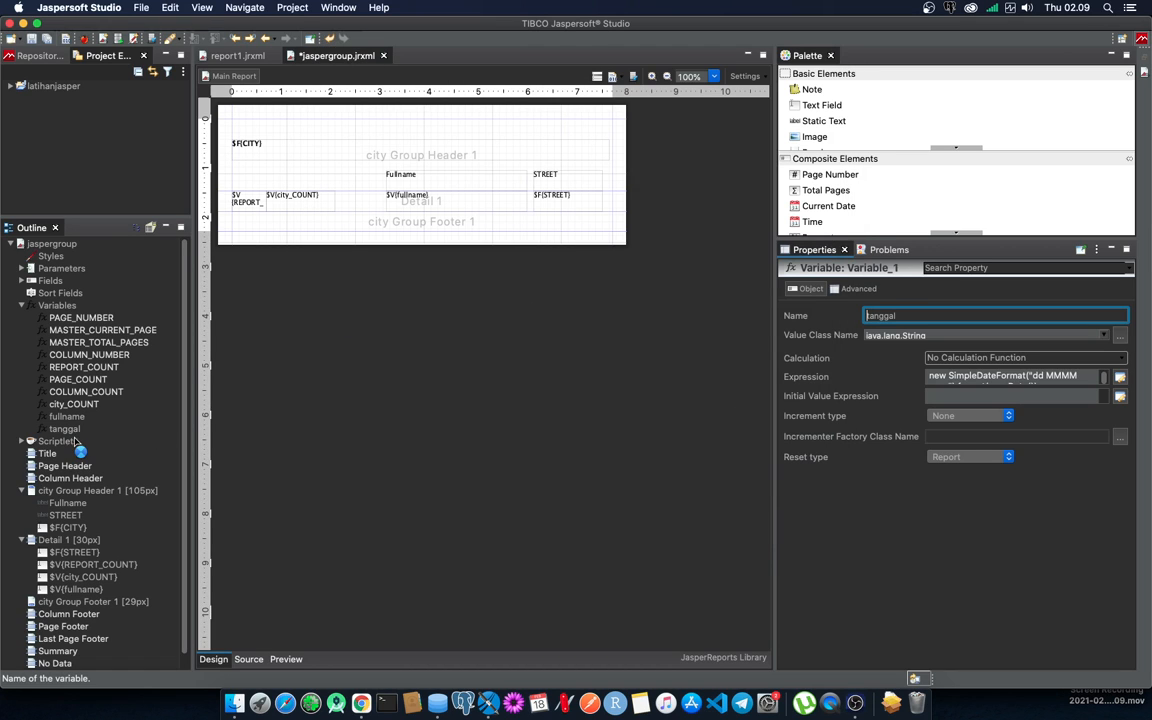
Step: Save the report and add the Page Footer band to the report layout
key(super+s)
click(65, 429)
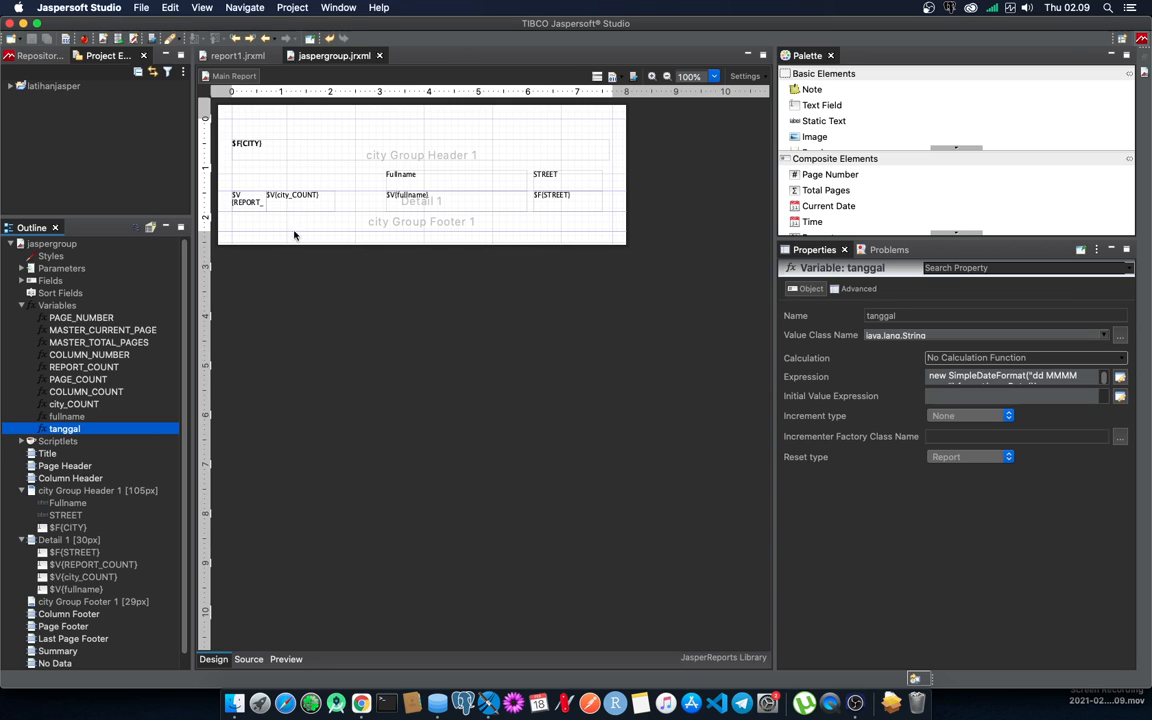
scroll(80, 475, down, 1)
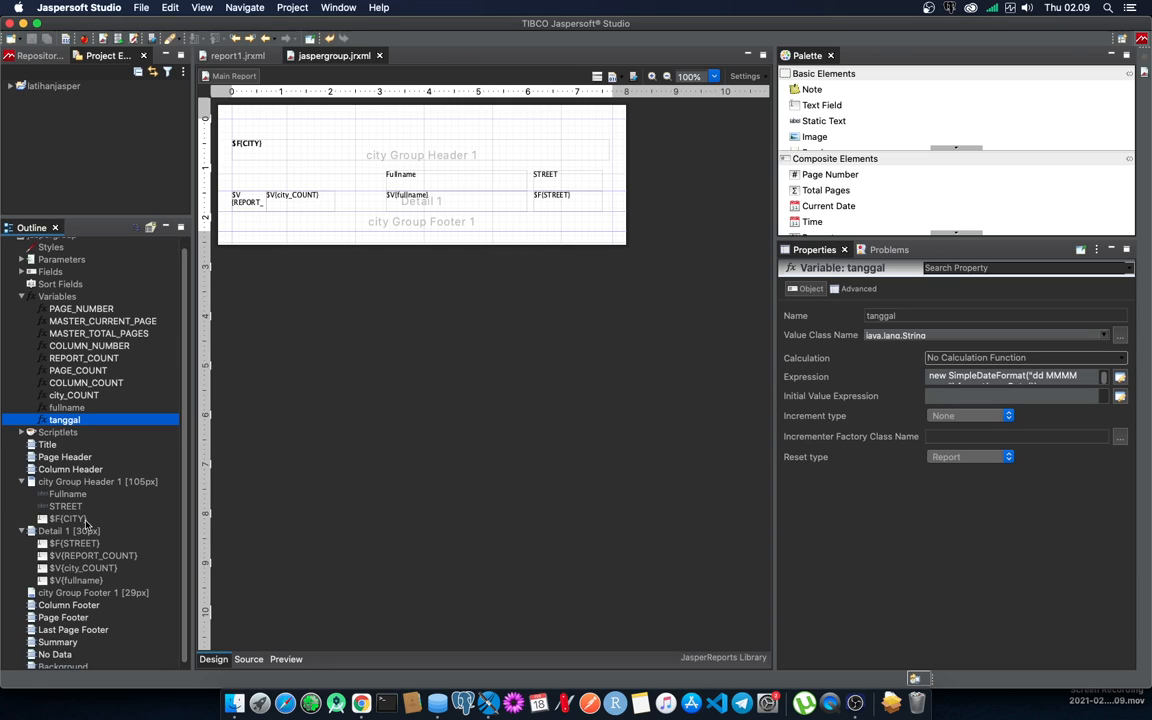
click(66, 614)
right_click(67, 614)
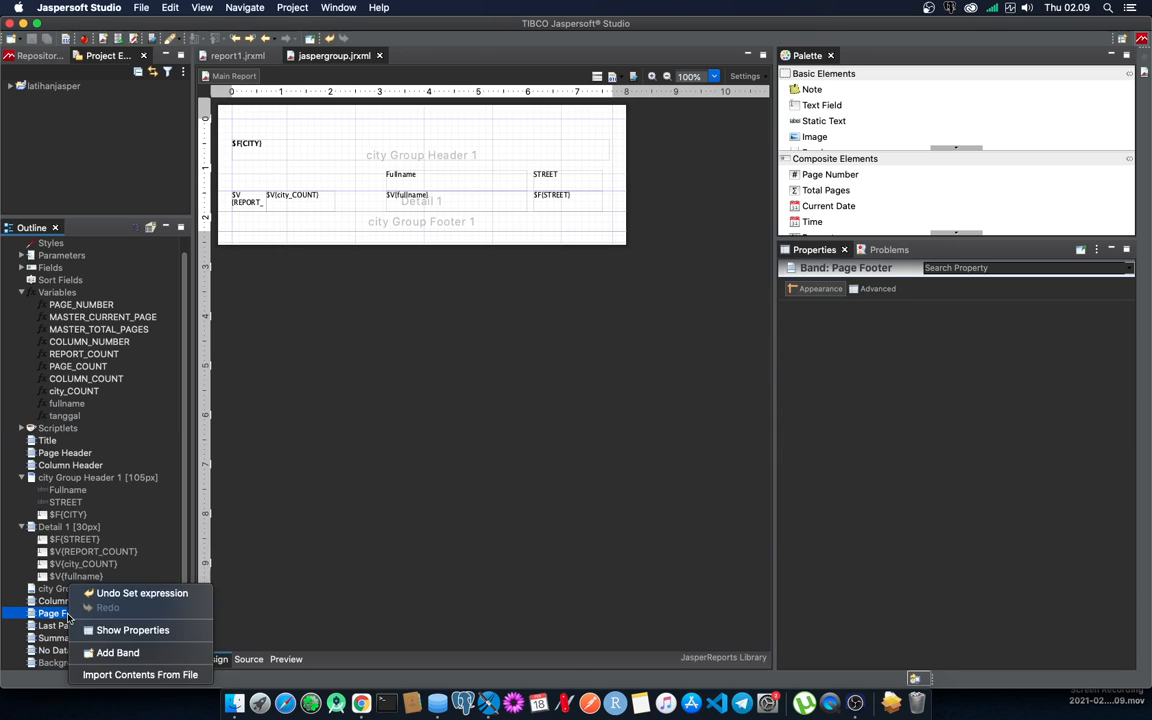
key(Escape)
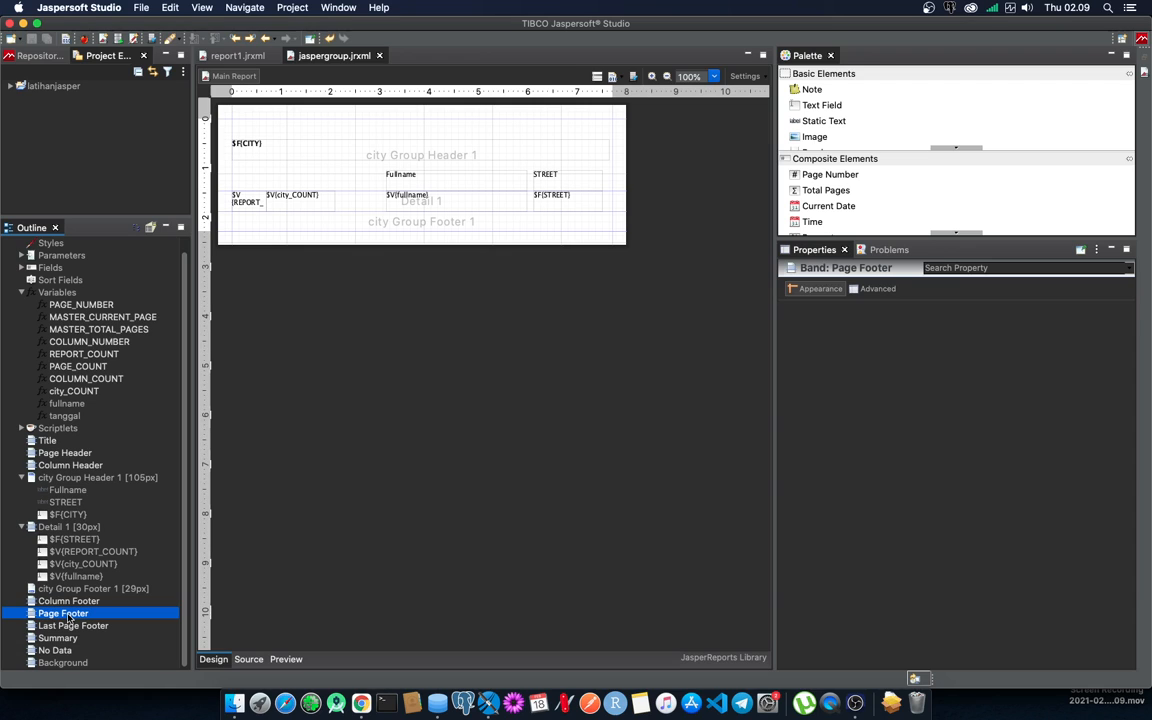
right_click(90, 585)
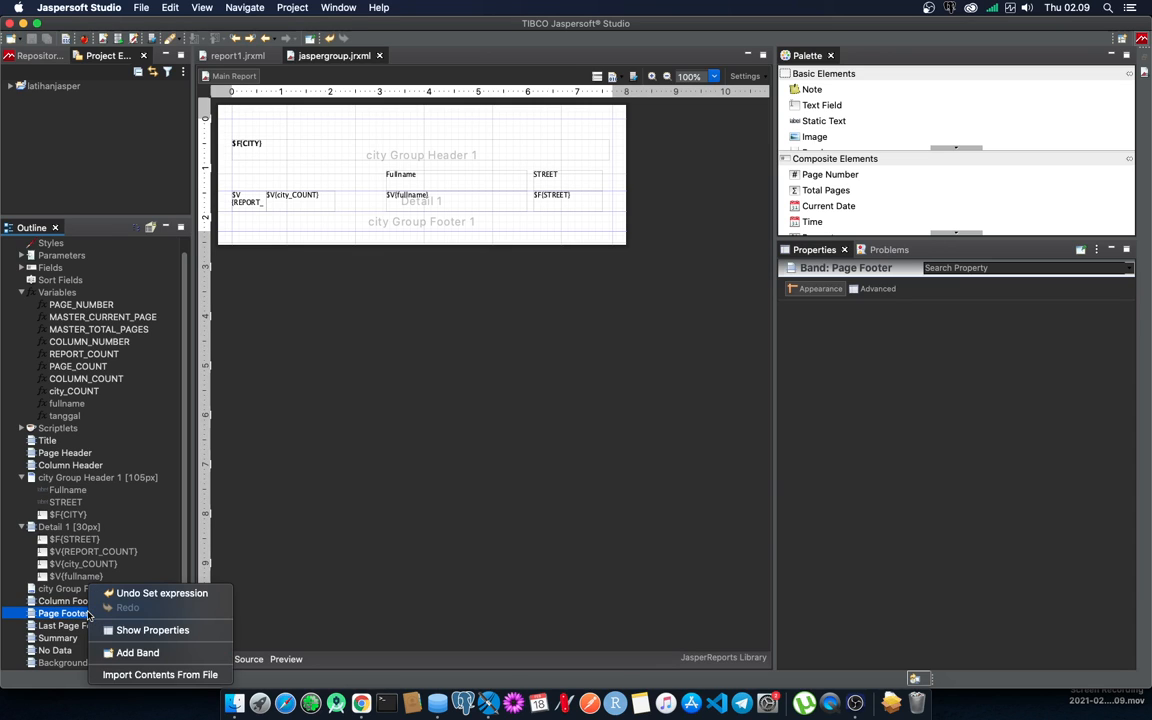
click(130, 653)
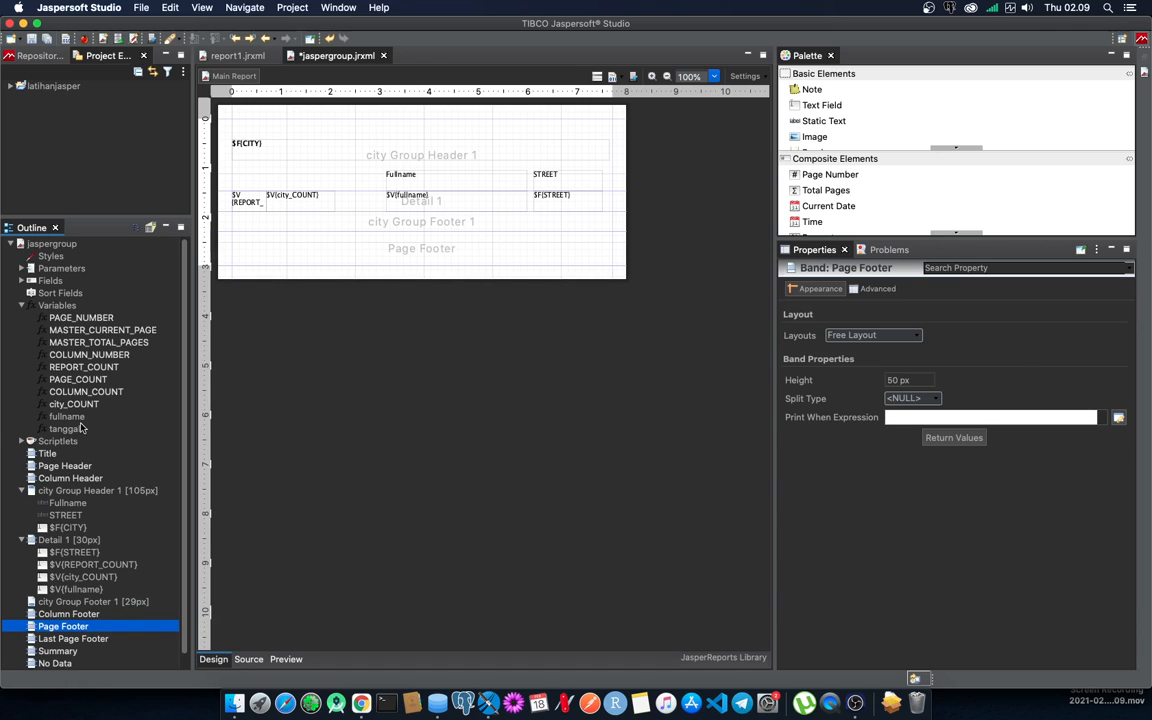
Step: Place the tanggal variable in the Page Footer band at x 450 px, y 0 px
click(68, 430)
drag(70, 432, 548, 240)
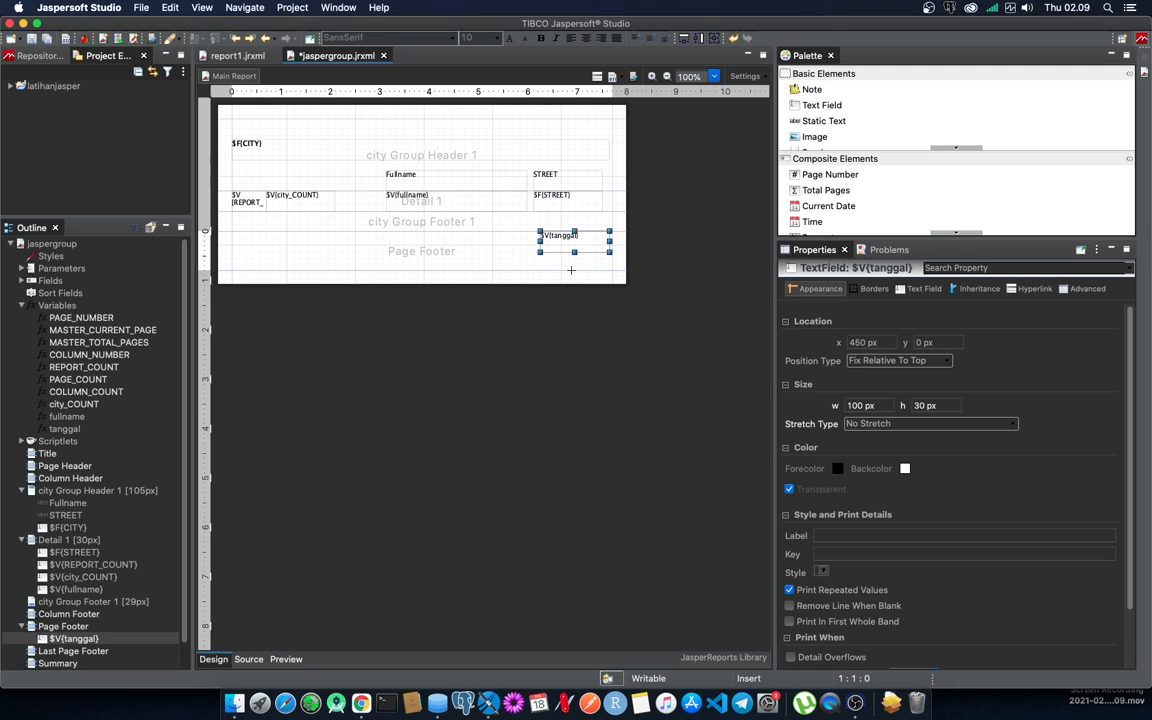
click(559, 270)
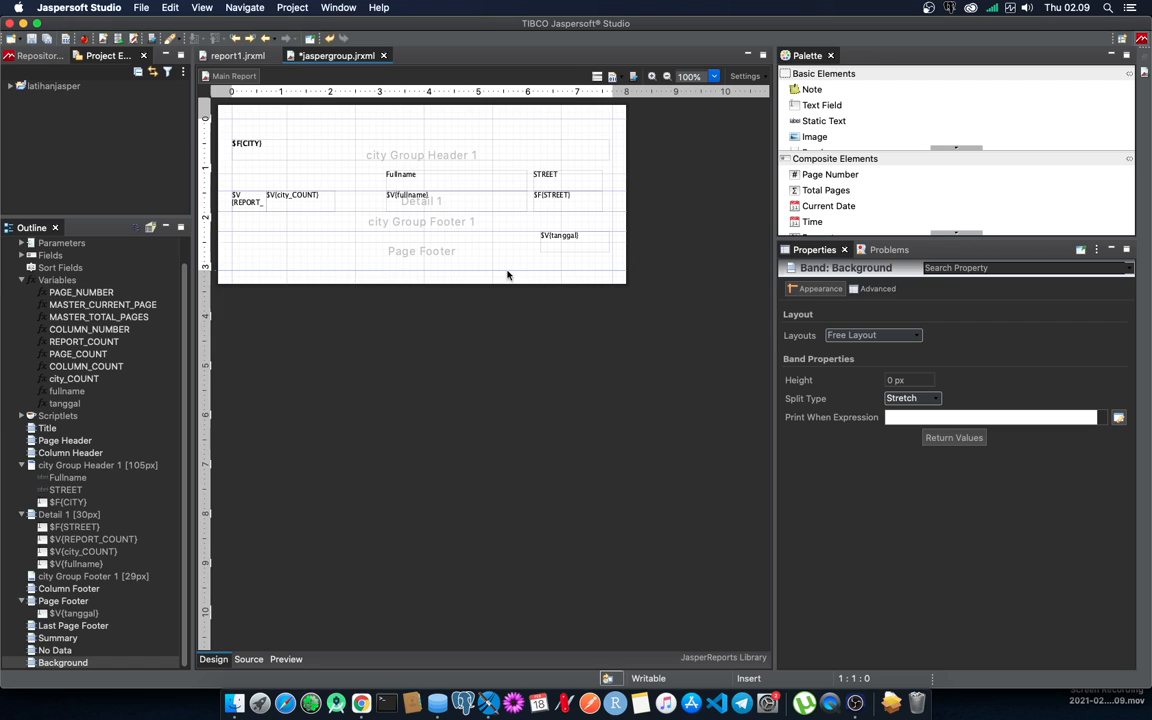
Step: Shrink the Page Footer band to about the height of its tanggal field and save the report
drag(507, 271, 460, 253)
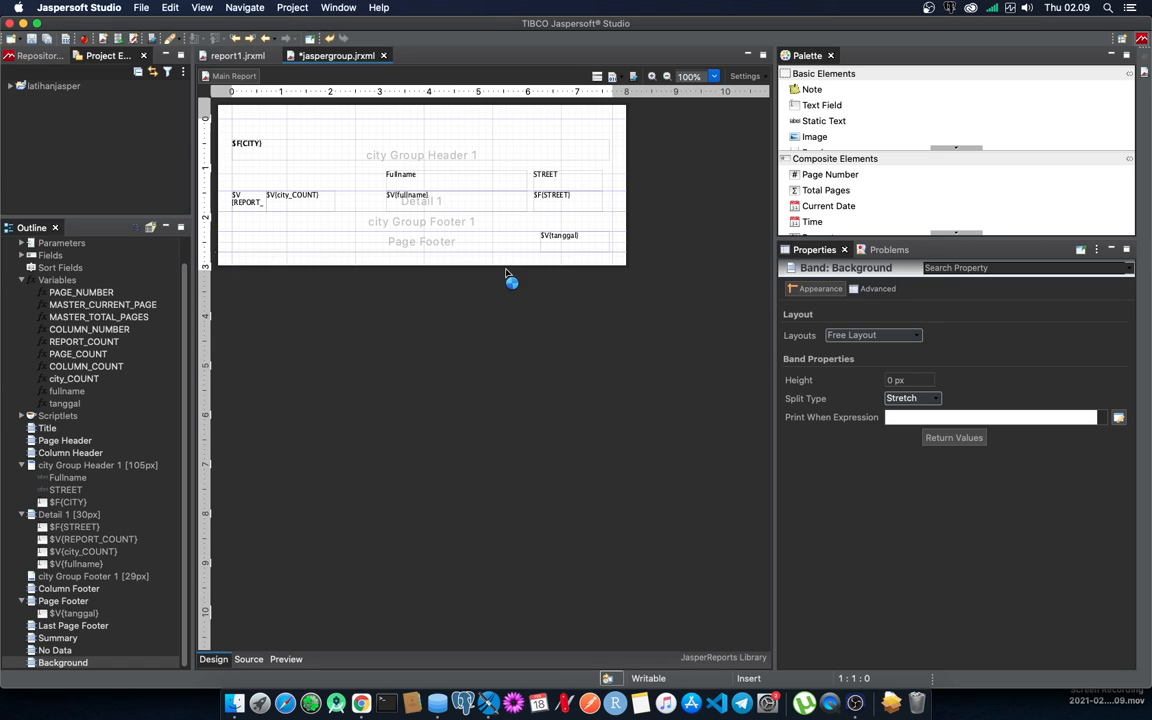
click(435, 400)
key(cmd+s)
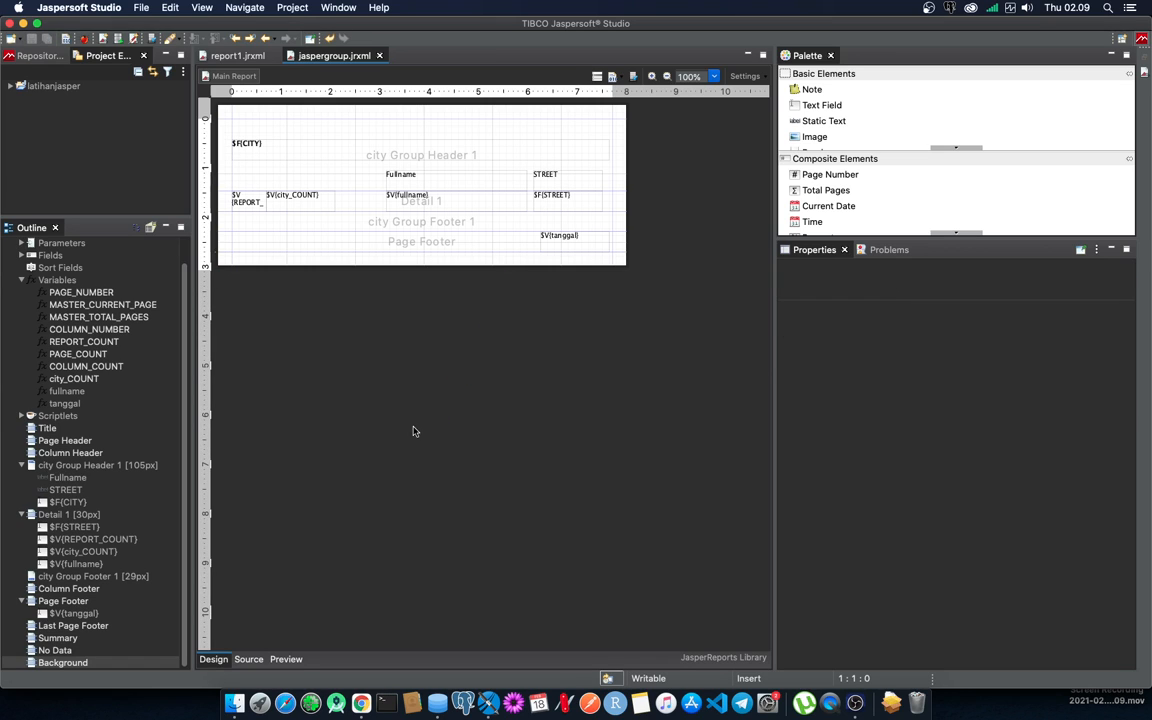
Step: Preview the report and check the date in the footer of page 1
click(286, 659)
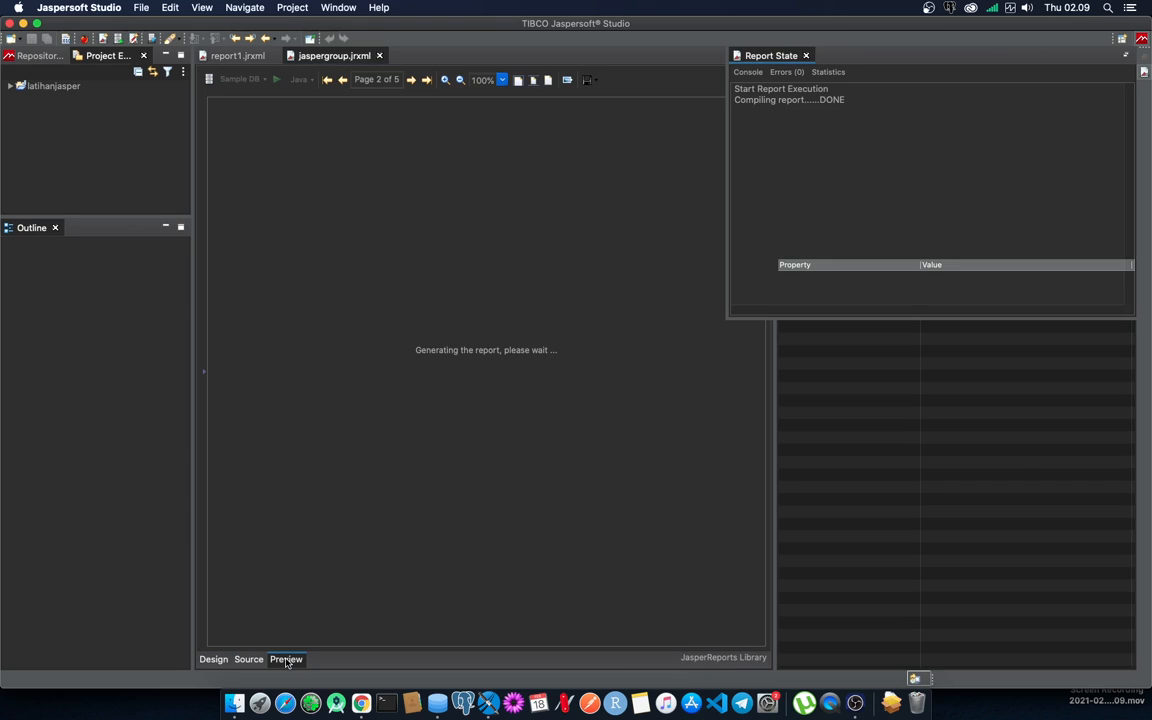
scroll(408, 613, down, 2)
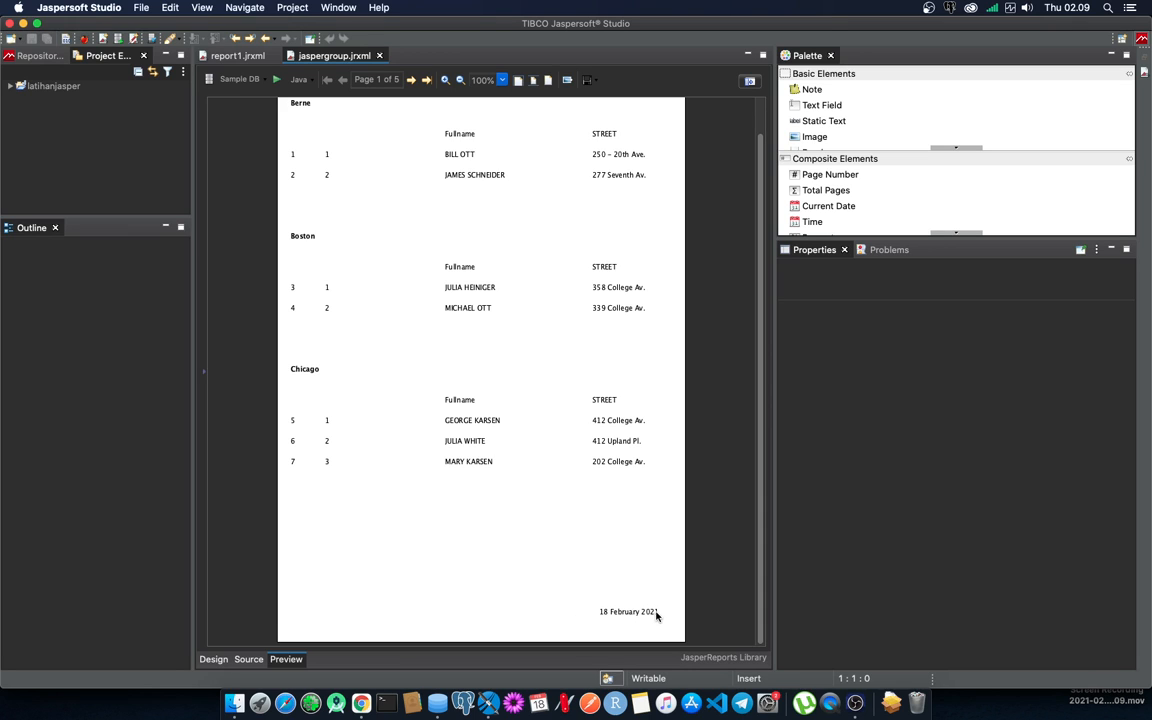
scroll(648, 609, up, 2)
scroll(648, 609, down, 2)
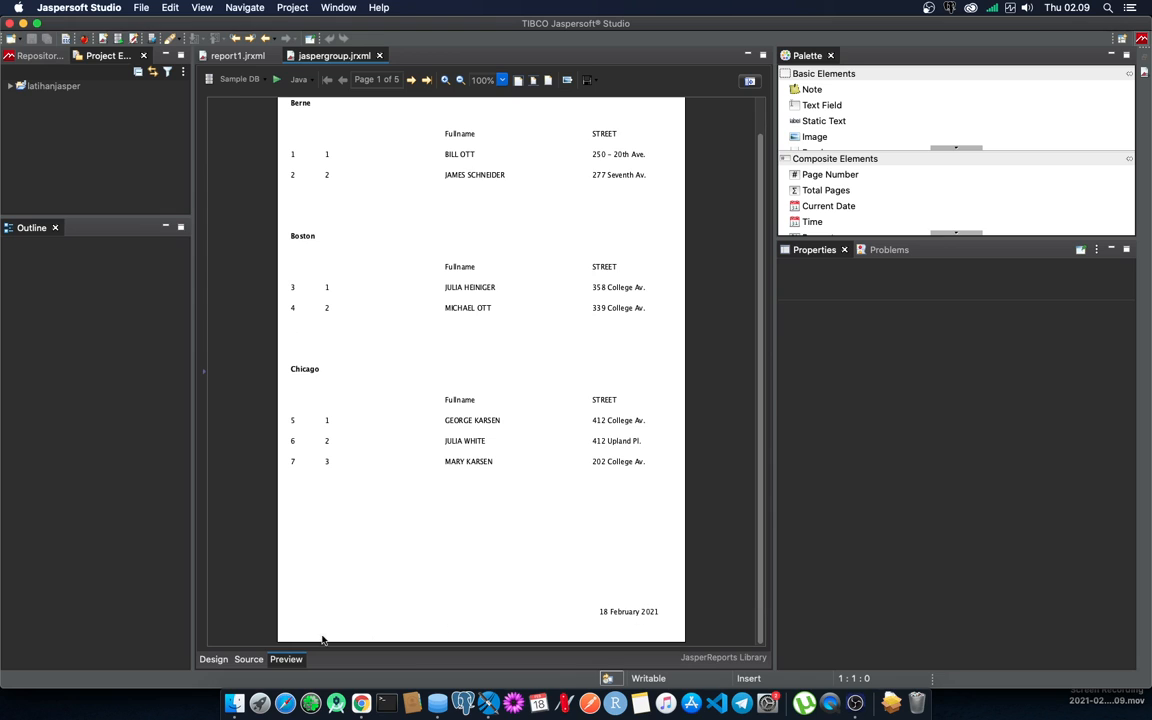
Step: Return to the report design, reduce the city Group Footer 1 band's height to about 12 px and save
click(219, 660)
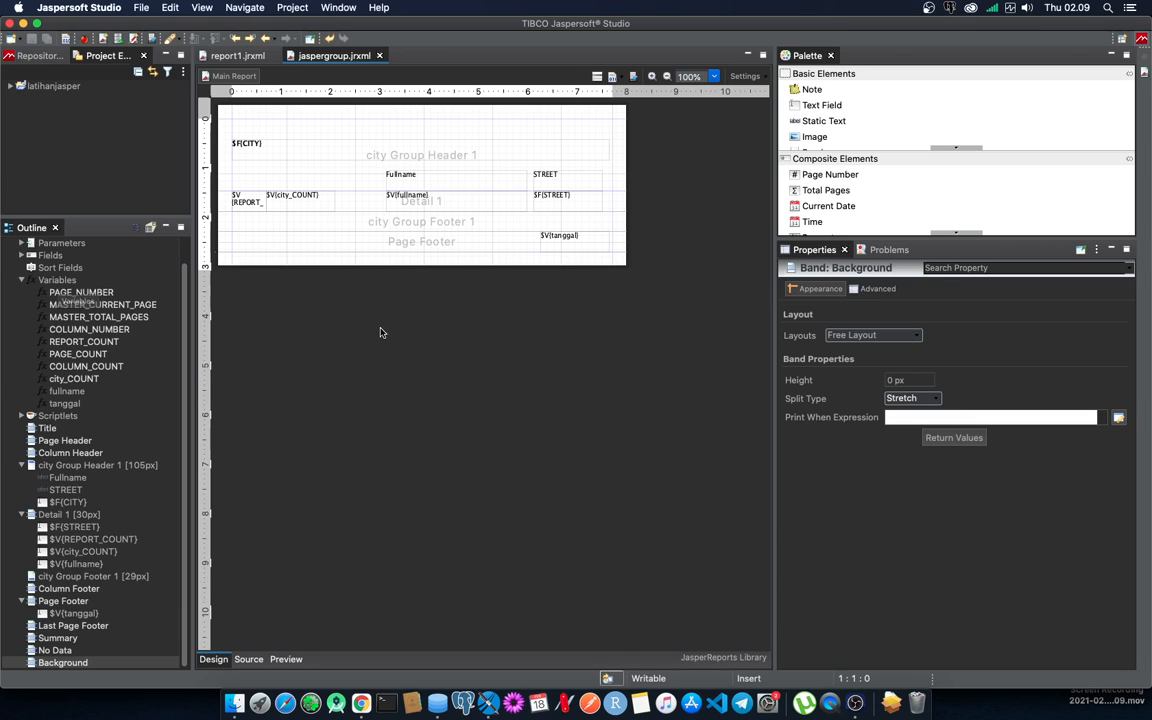
drag(451, 232, 458, 216)
click(483, 271)
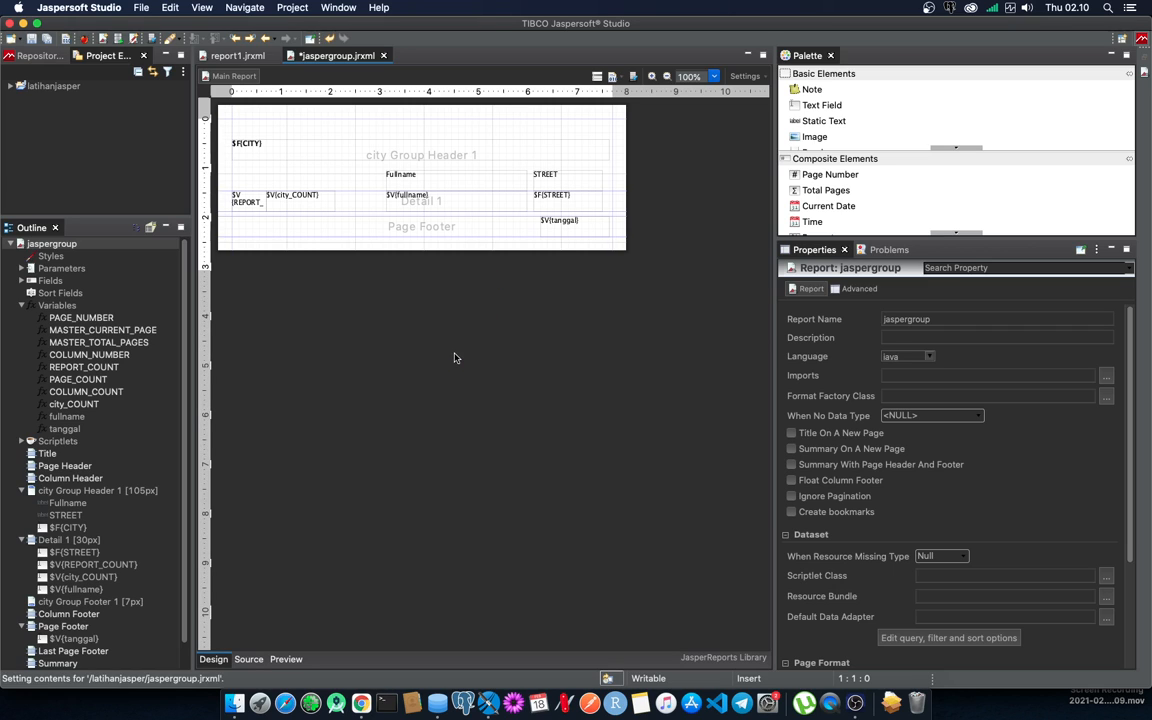
key(super+s)
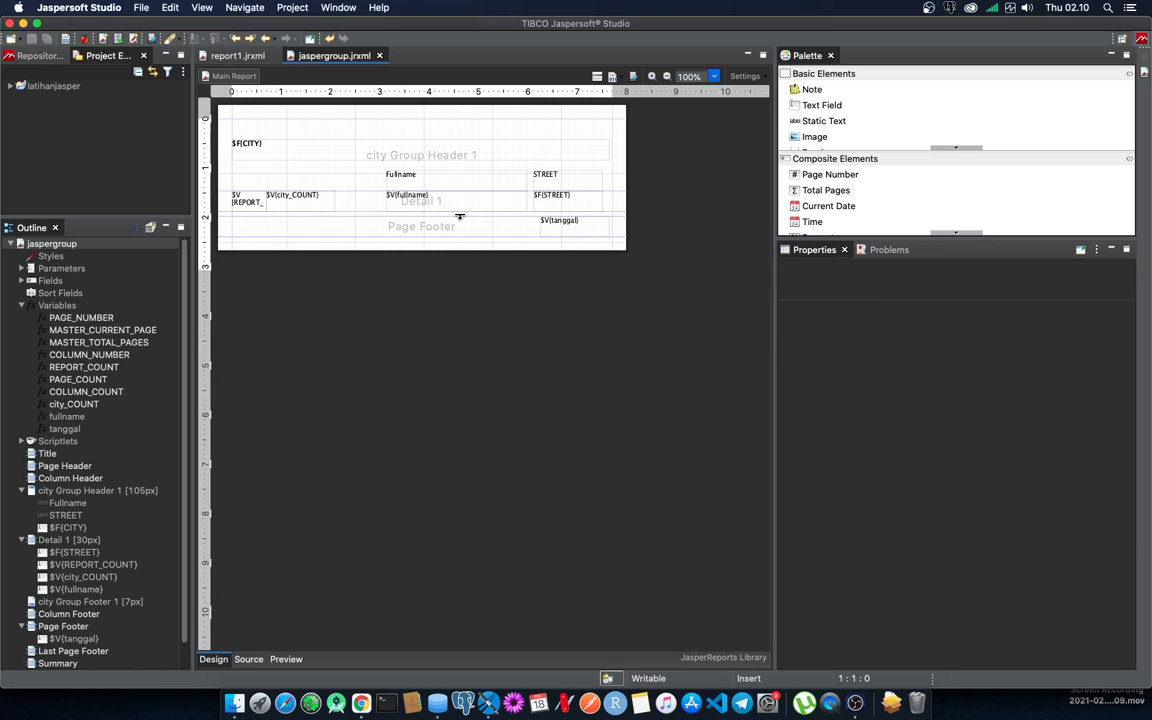
mouse_move(459, 216)
mouse_down()
mouse_move(455, 234)
mouse_move(468, 238)
mouse_up()
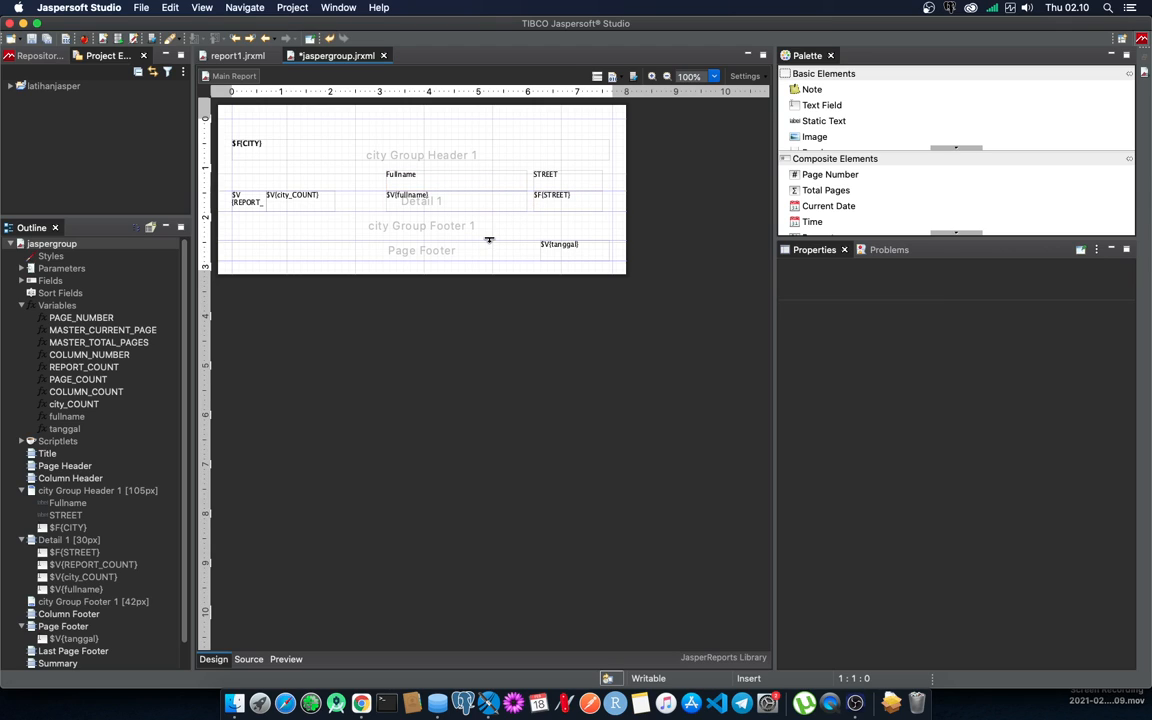
drag(488, 240, 492, 222)
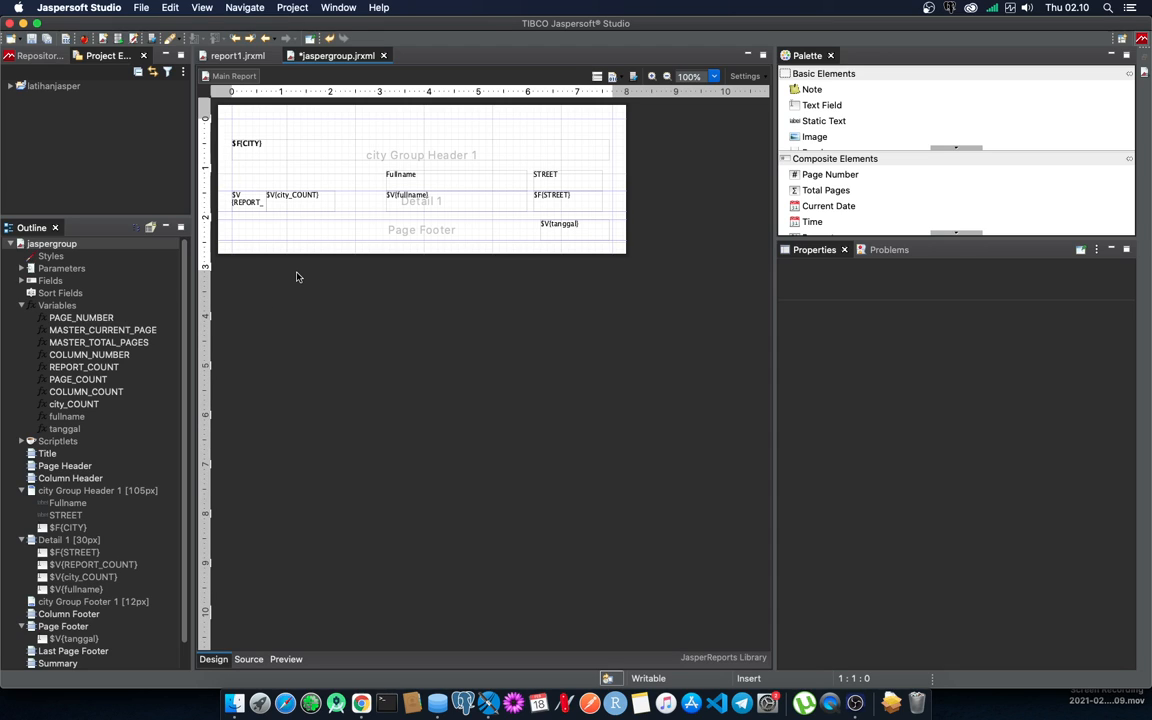
key(super+s)
click(75, 305)
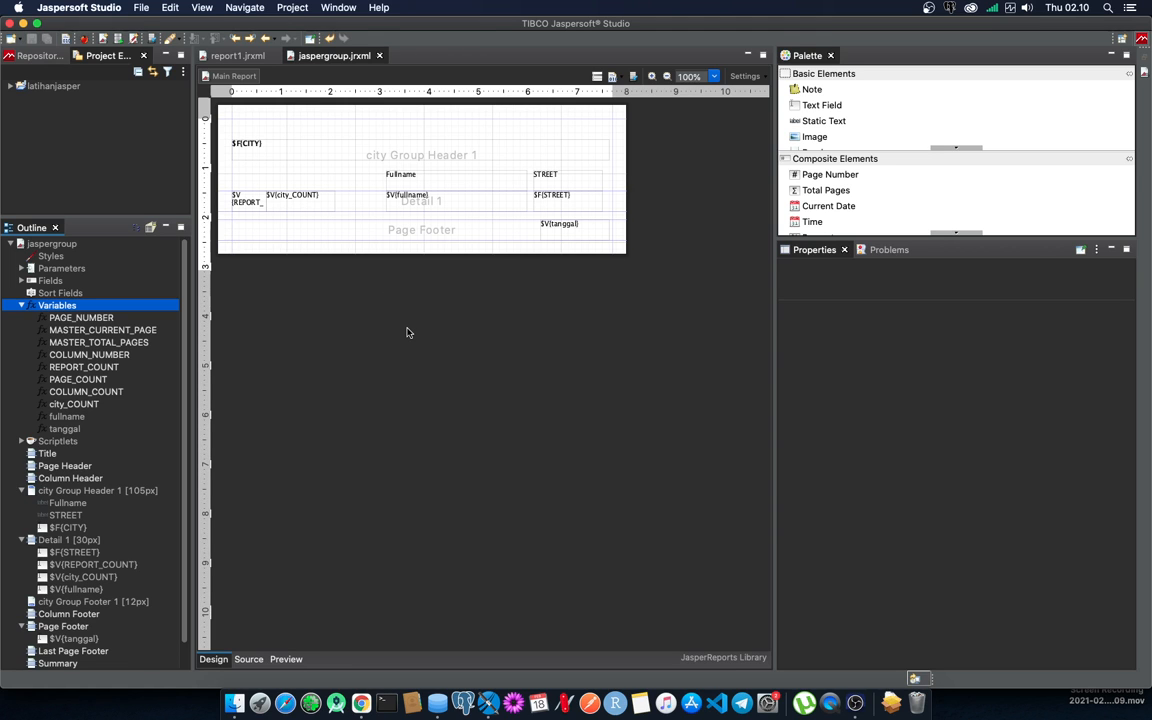
click(855, 703)
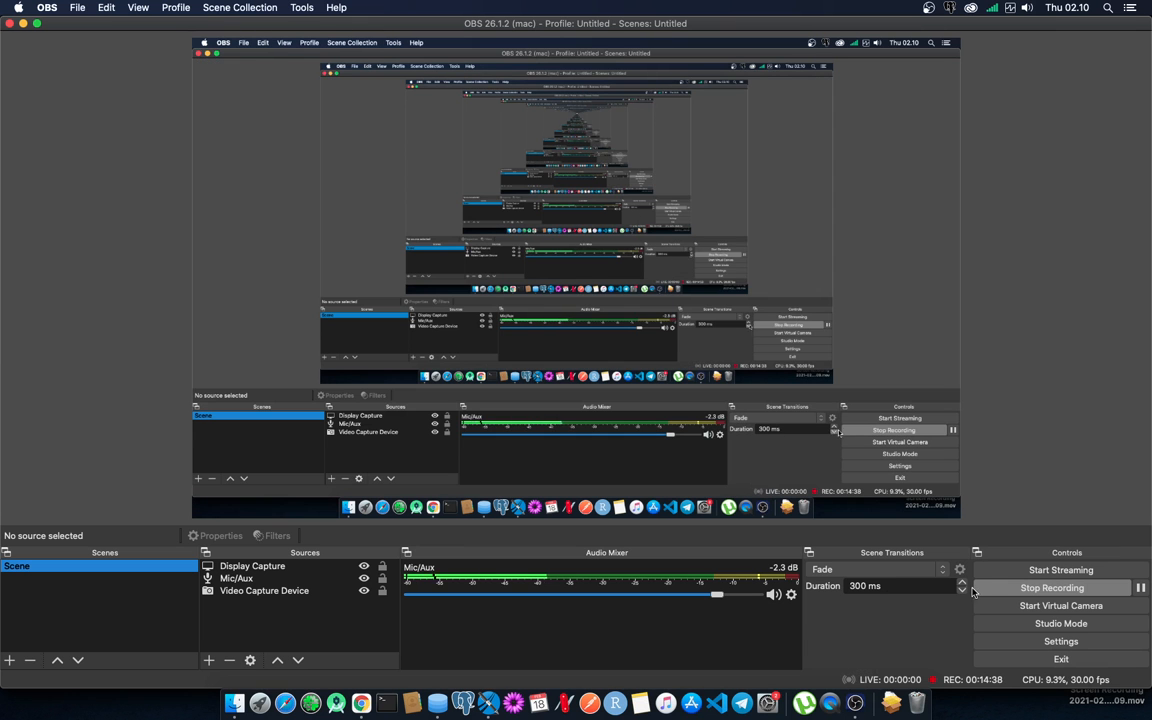